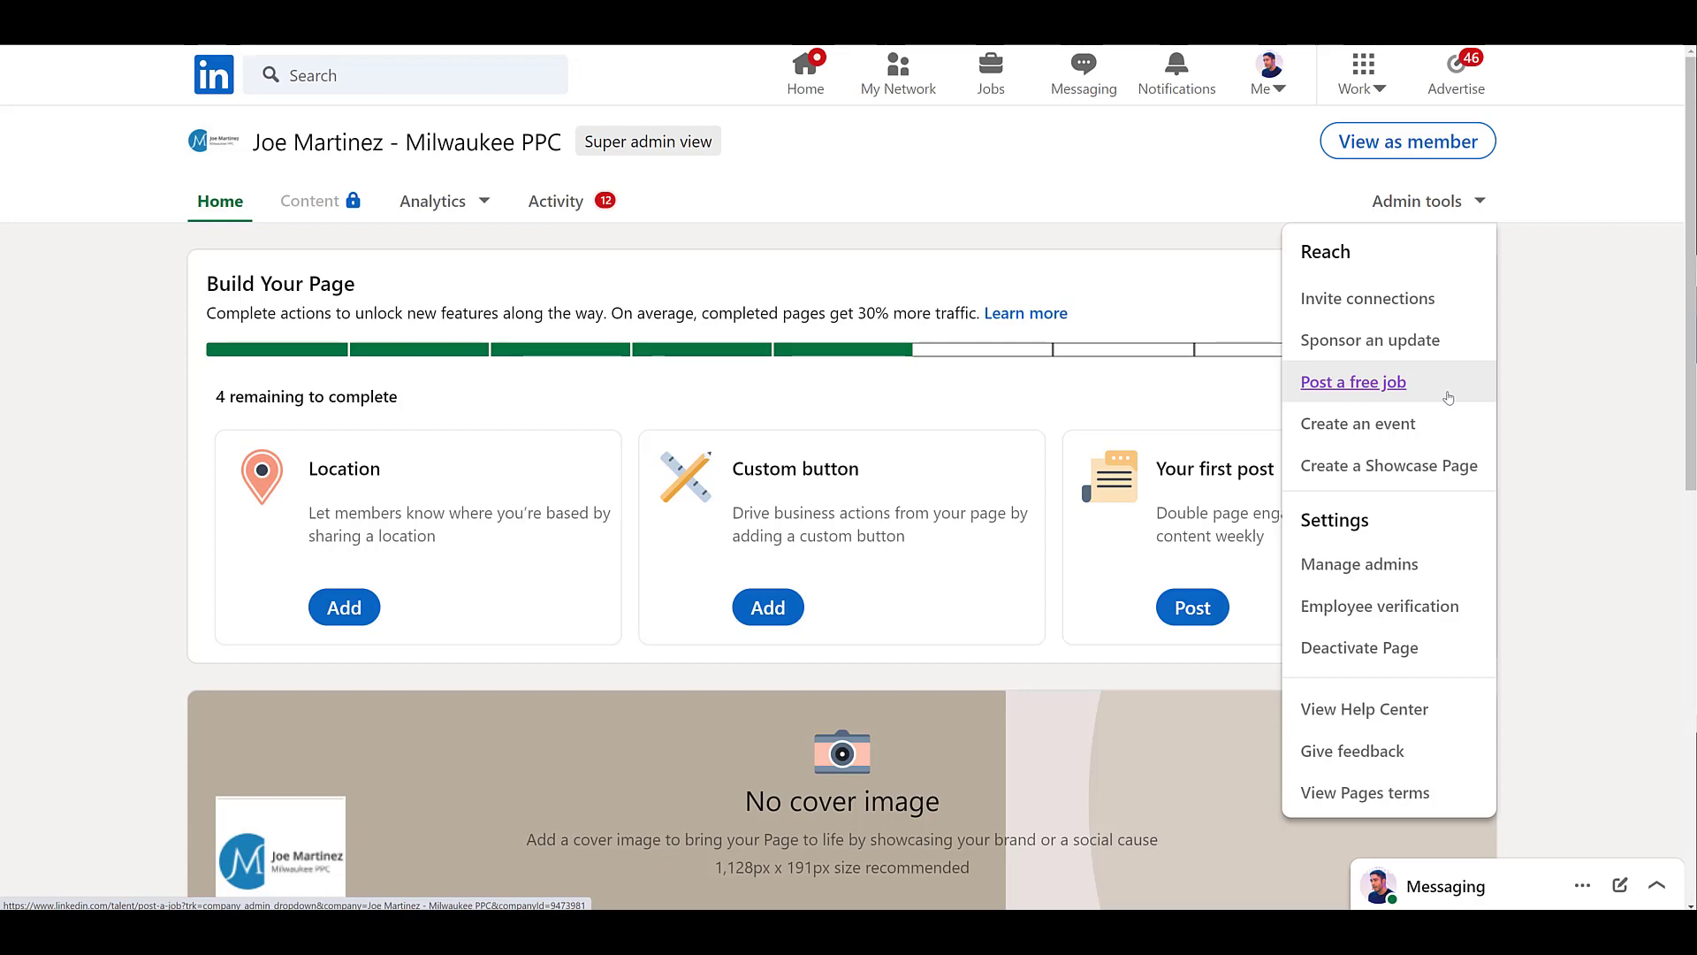
# Start a free job post from the company page and check its workplace type options
pyautogui.click(1392, 385)
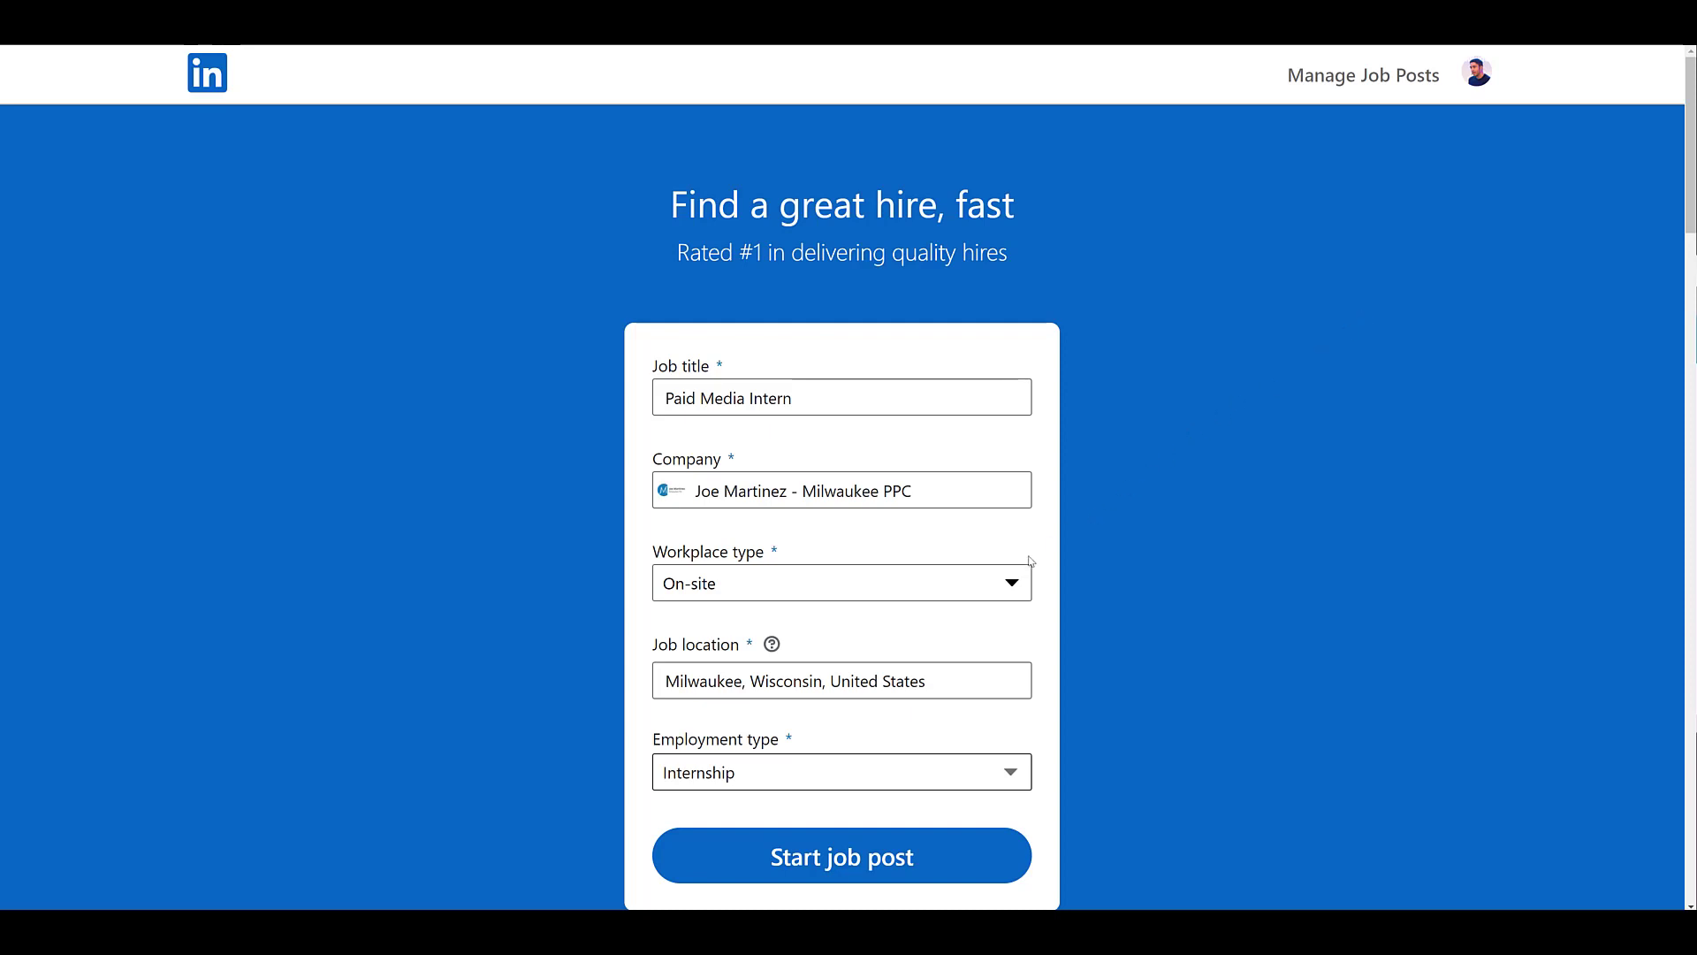
pyautogui.click(1017, 595)
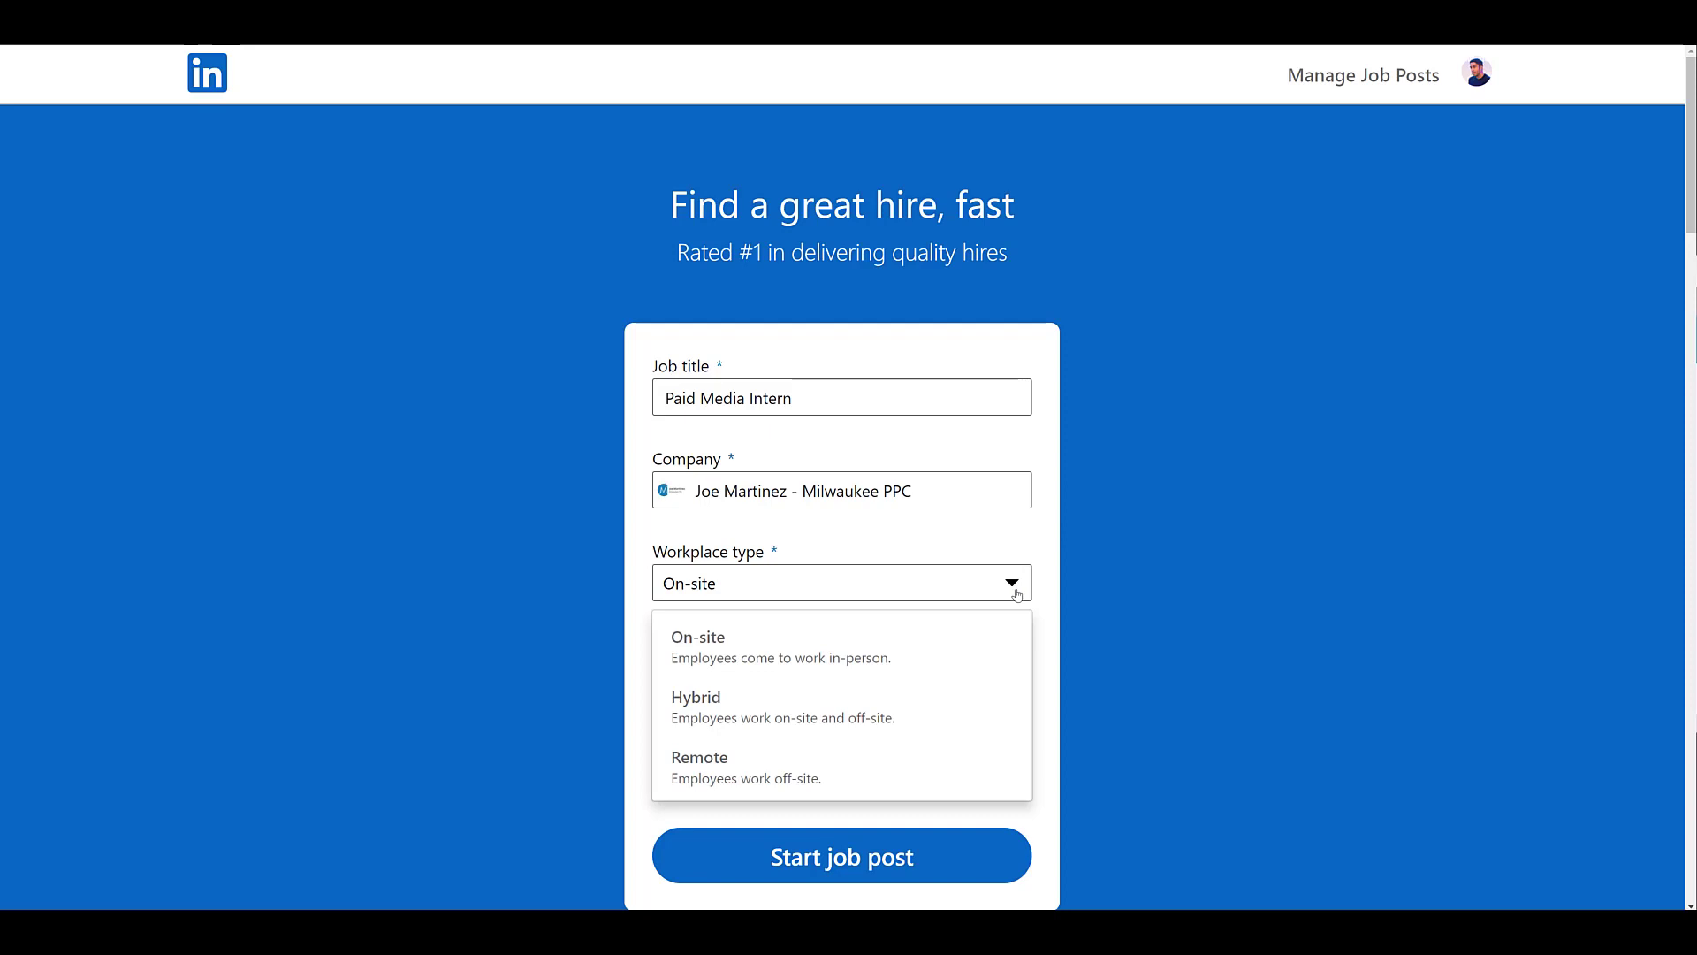
pyautogui.click(1016, 595)
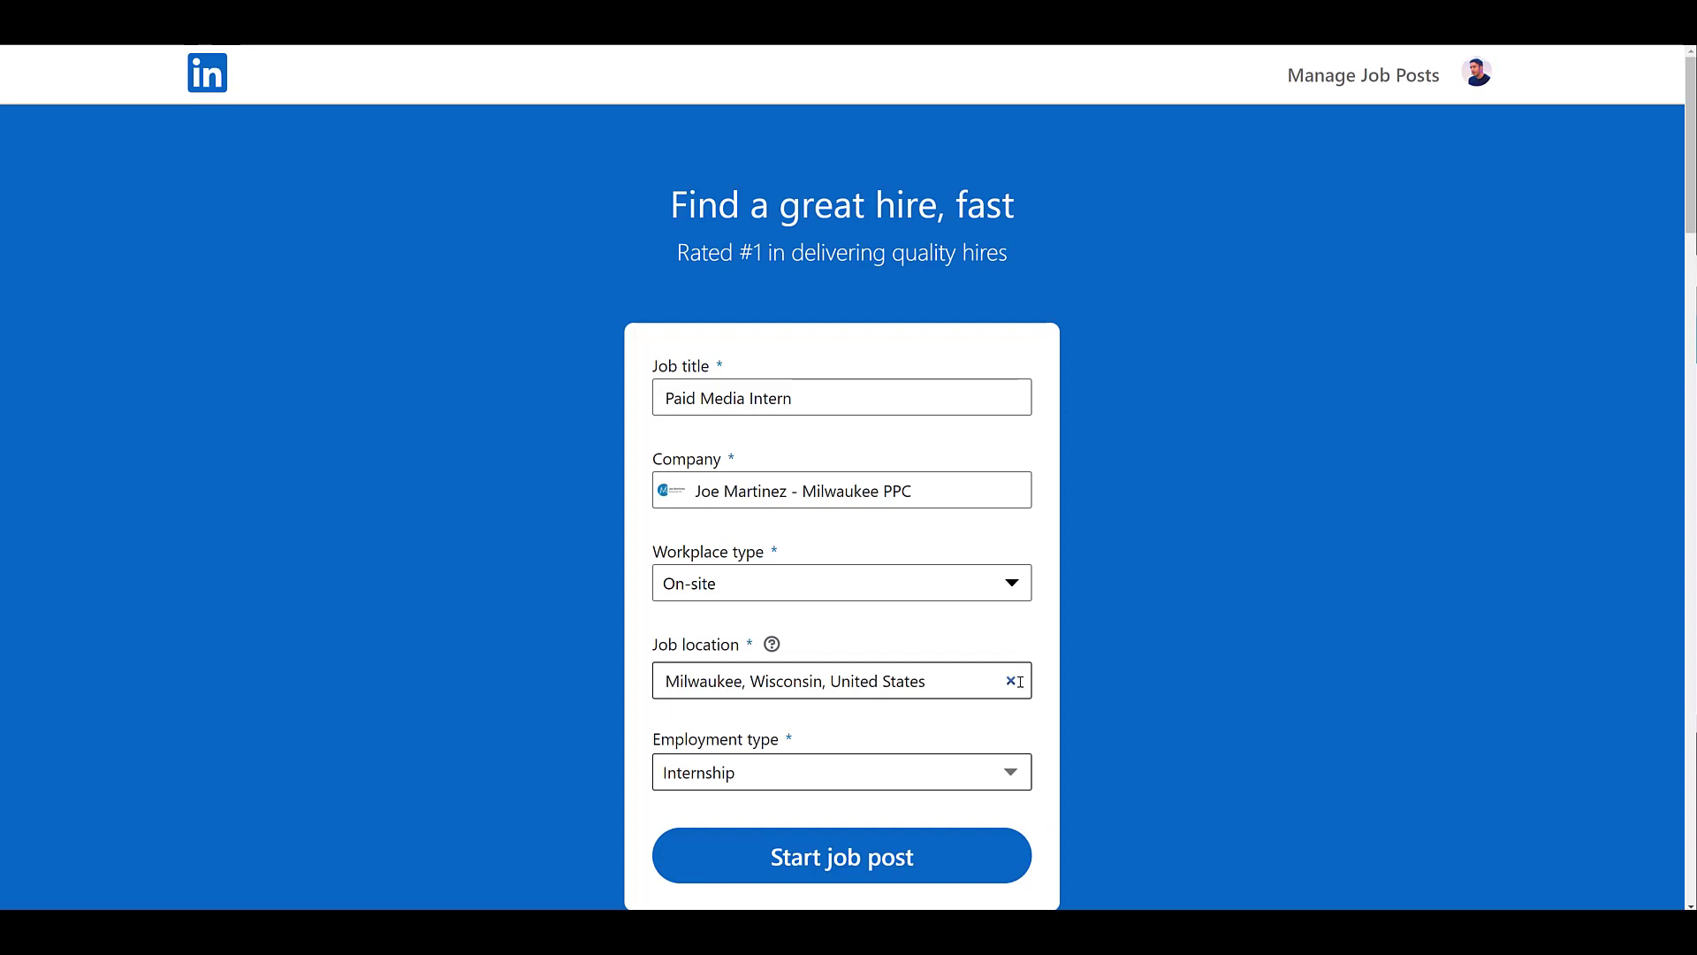
# Clear the job location and try the Remote workplace type for the Paid Media Intern job
pyautogui.click(1012, 683)
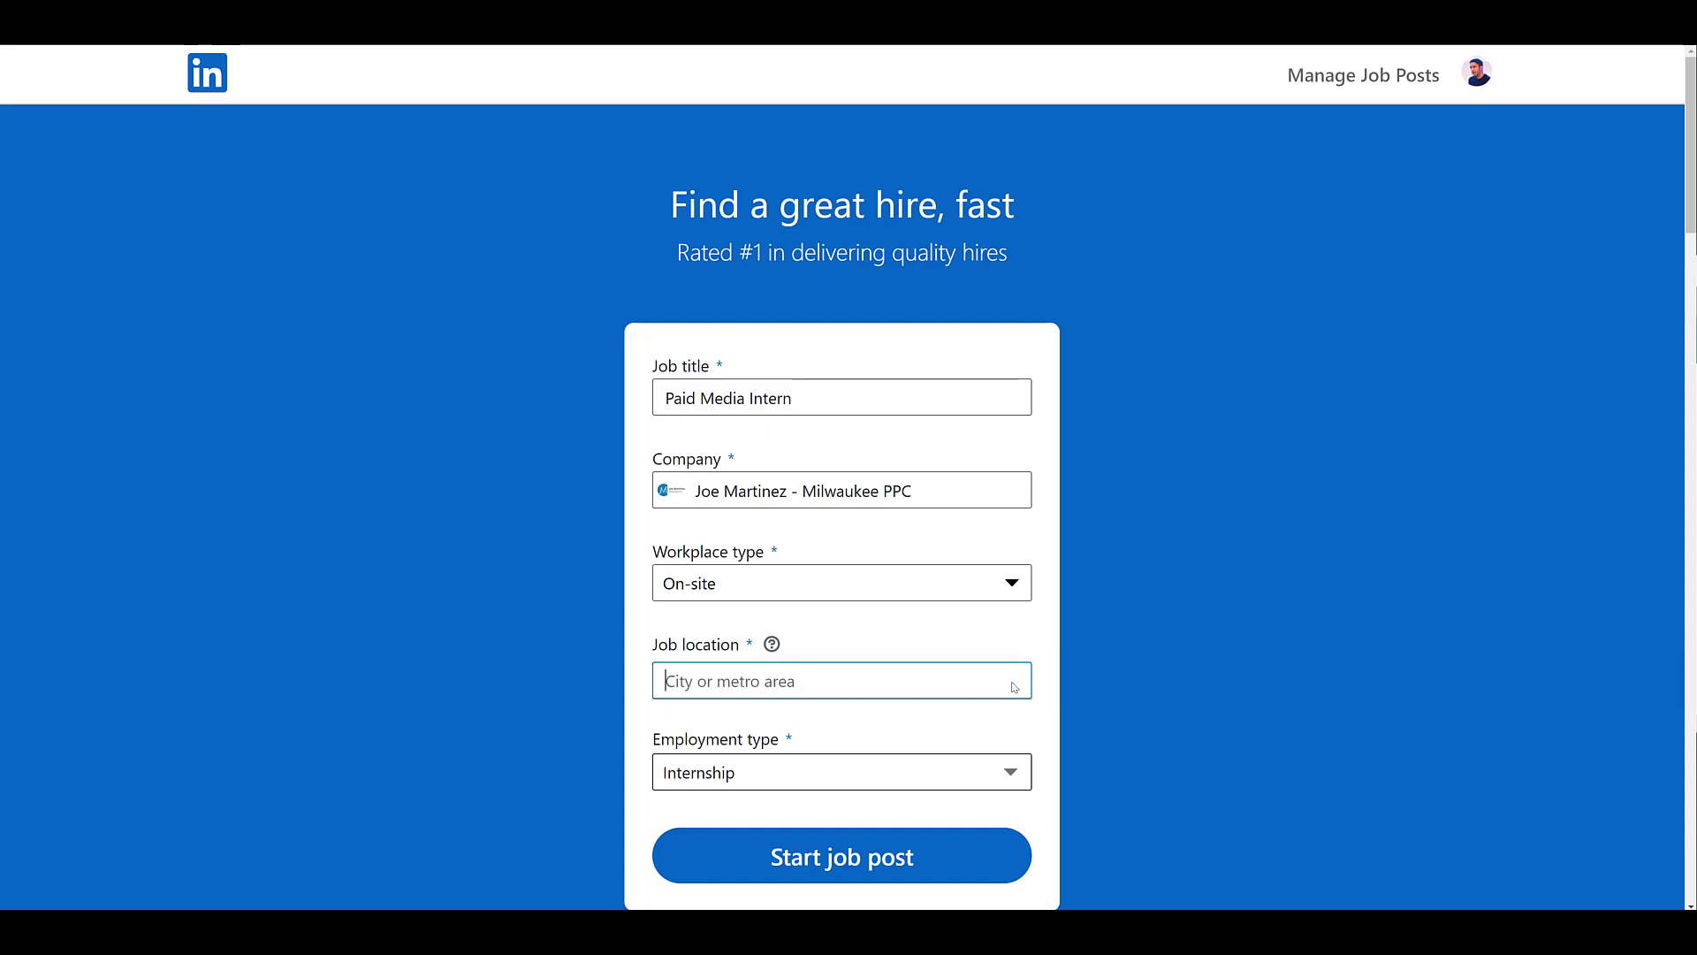
pyautogui.click(1016, 590)
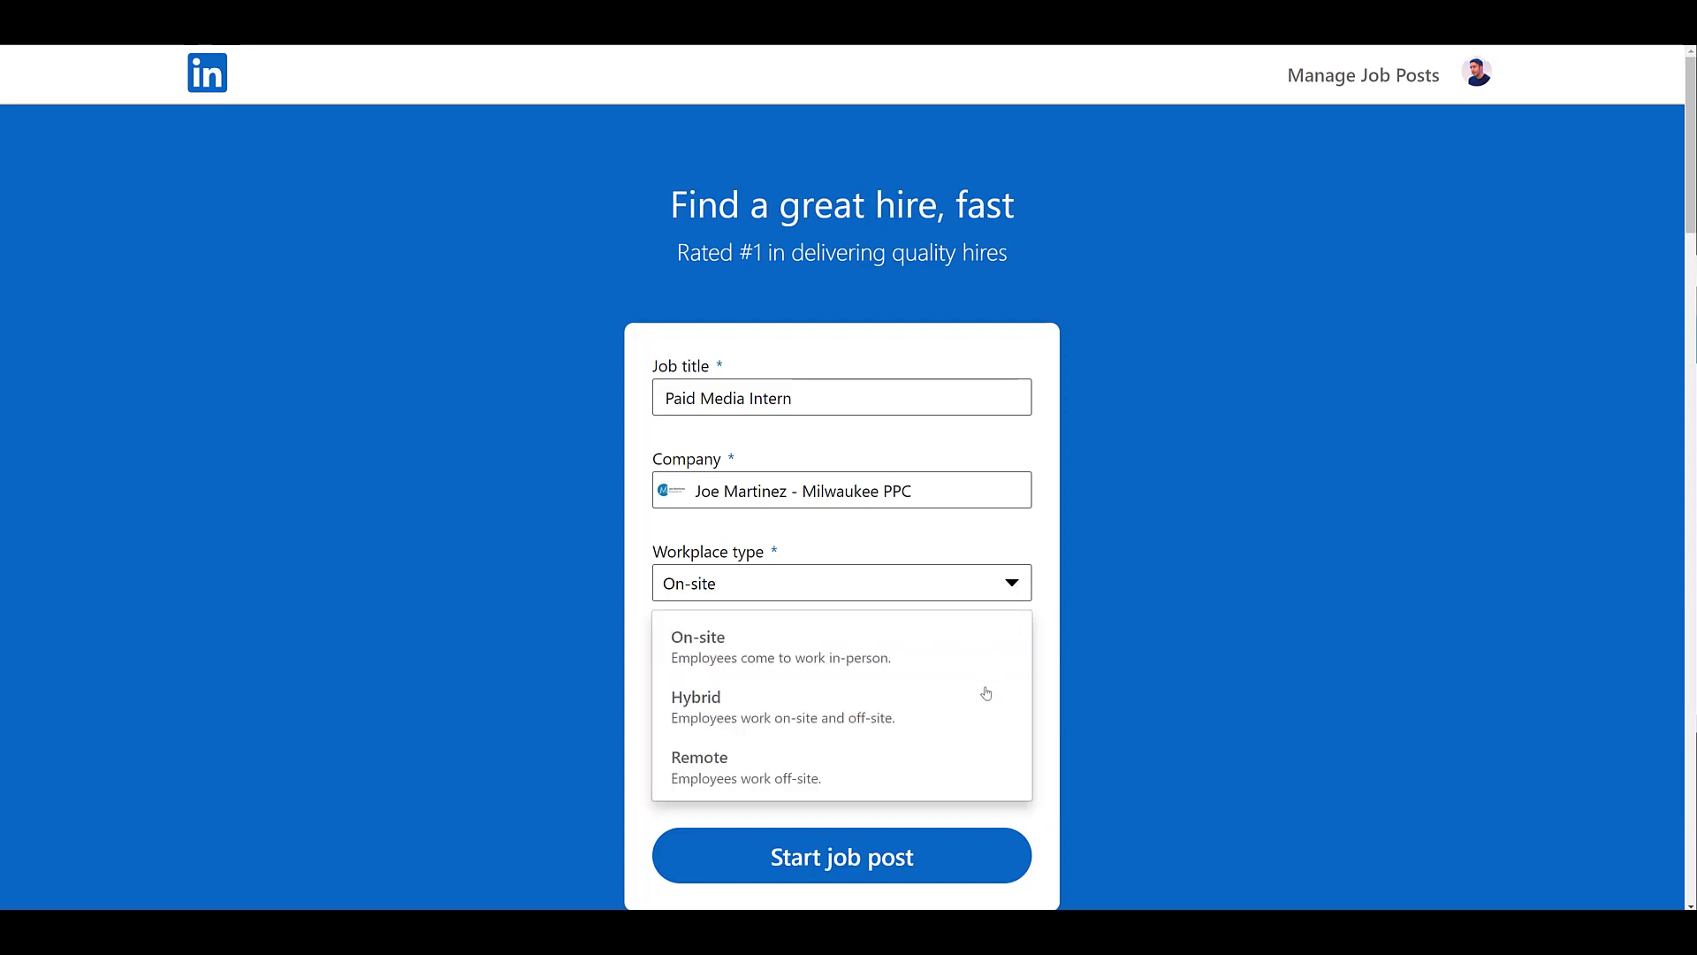
pyautogui.click(964, 773)
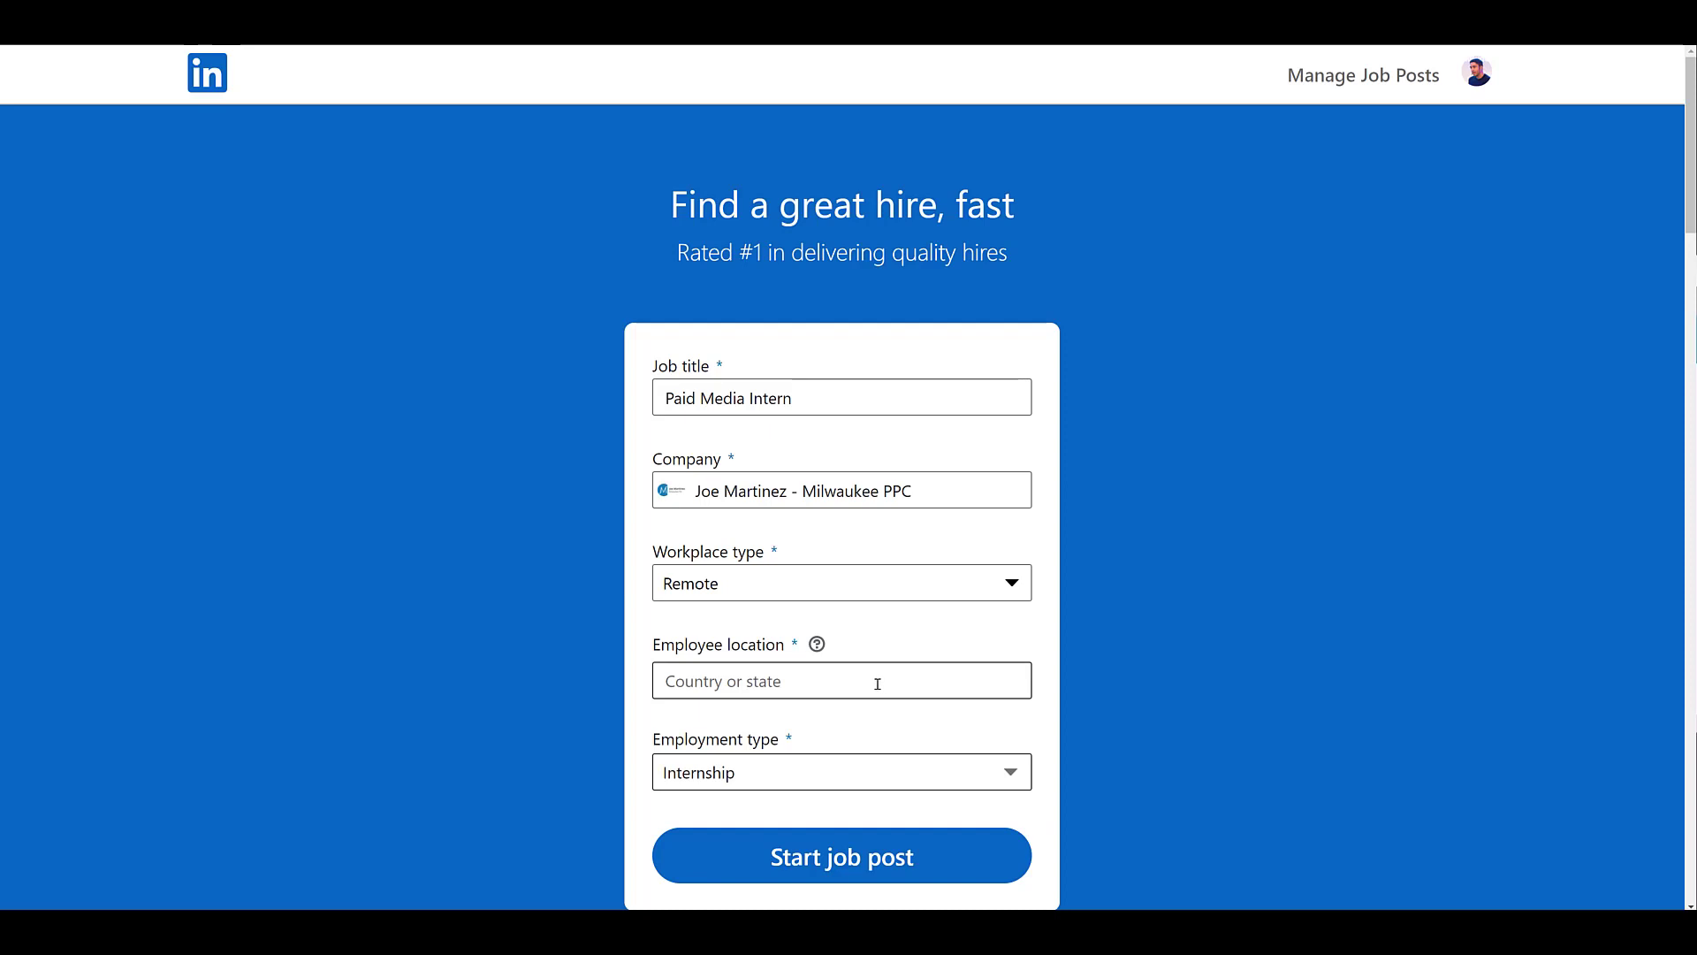
pyautogui.click(817, 646)
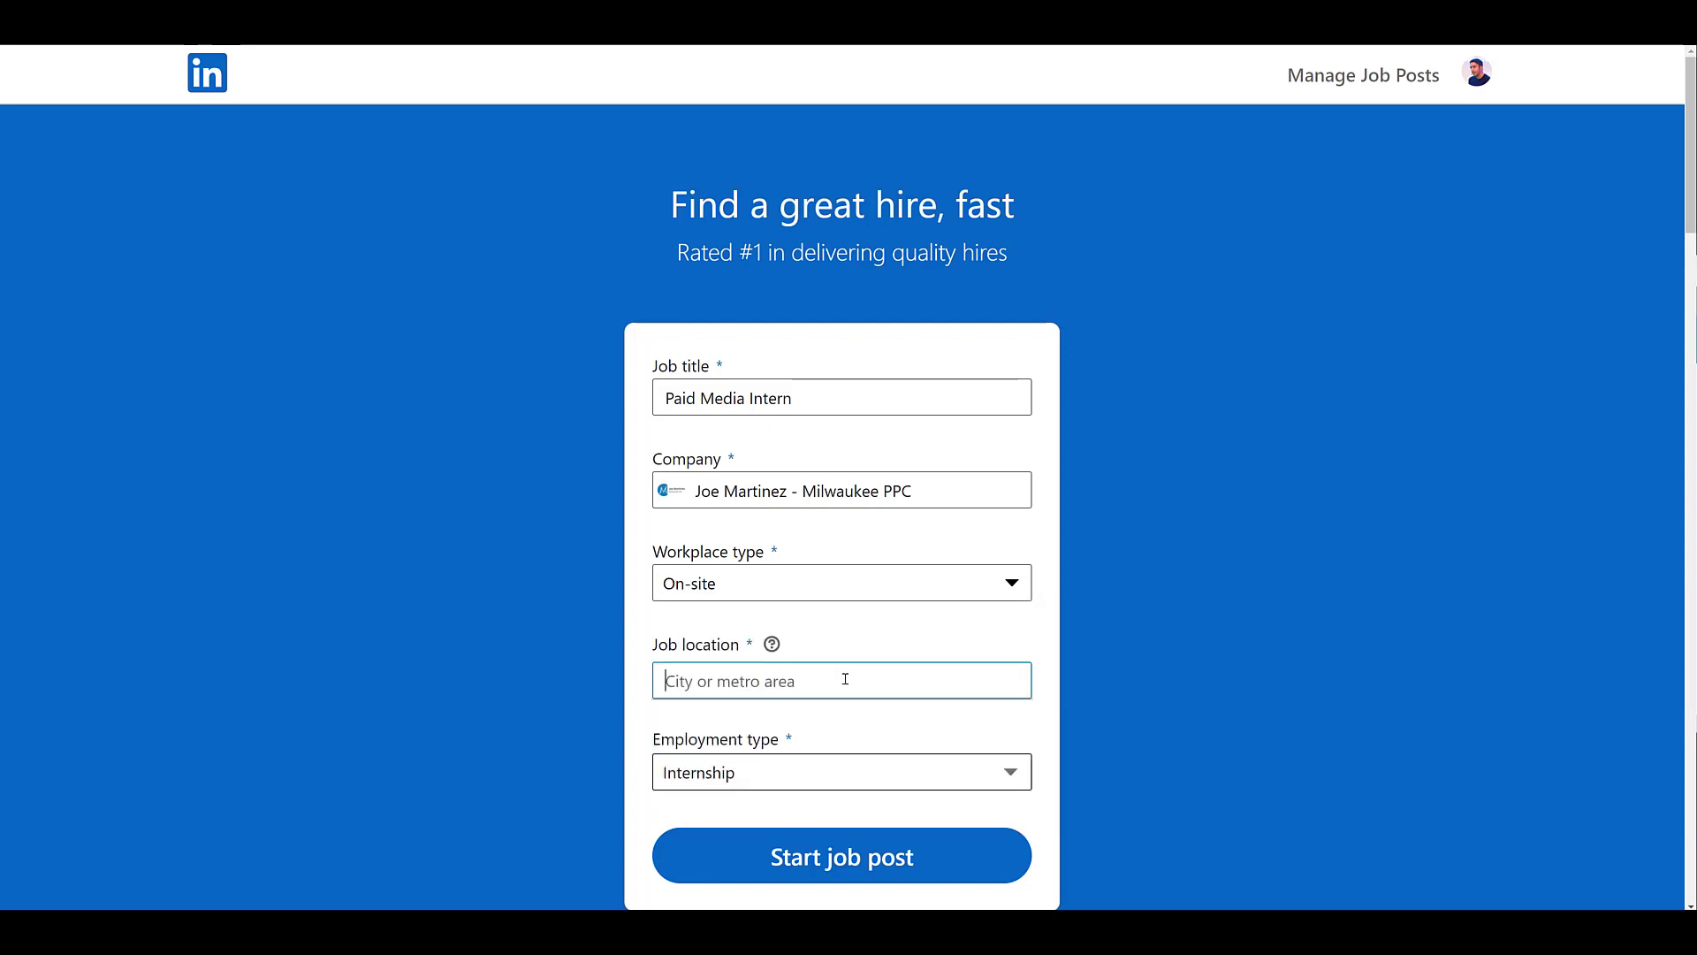
# Set the job location to Milwaukee, Wisconsin, United States, and start the job post with Internship as the employment type
pyautogui.write('milwaukee')
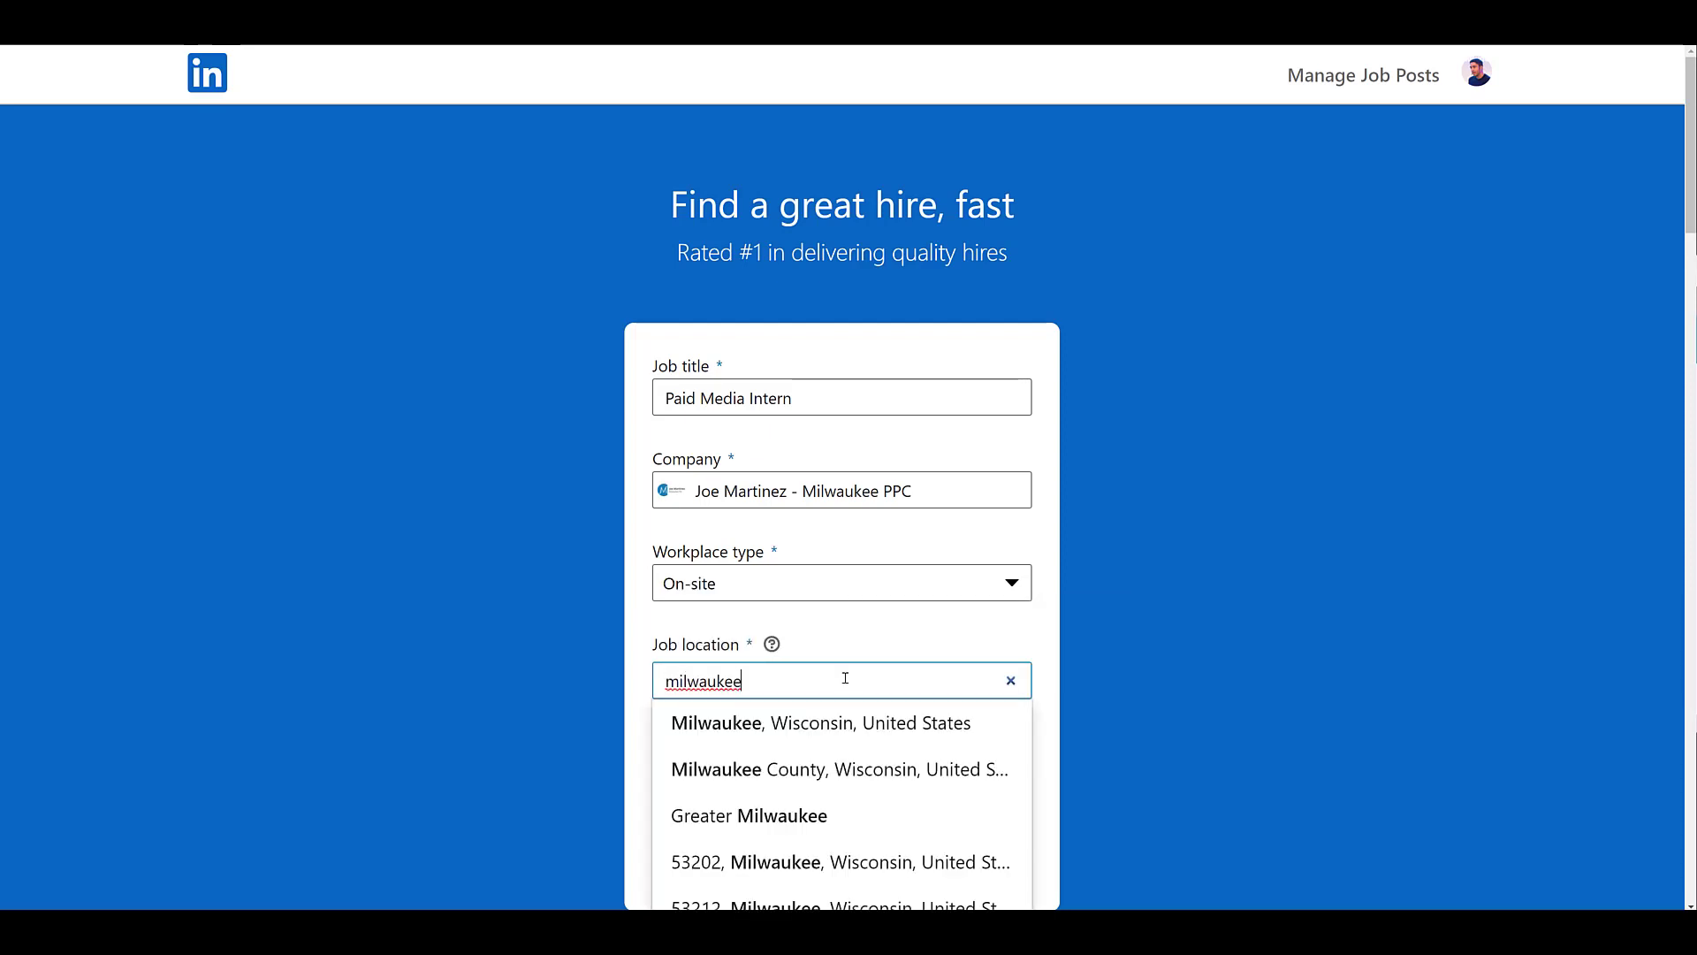
pyautogui.click(836, 727)
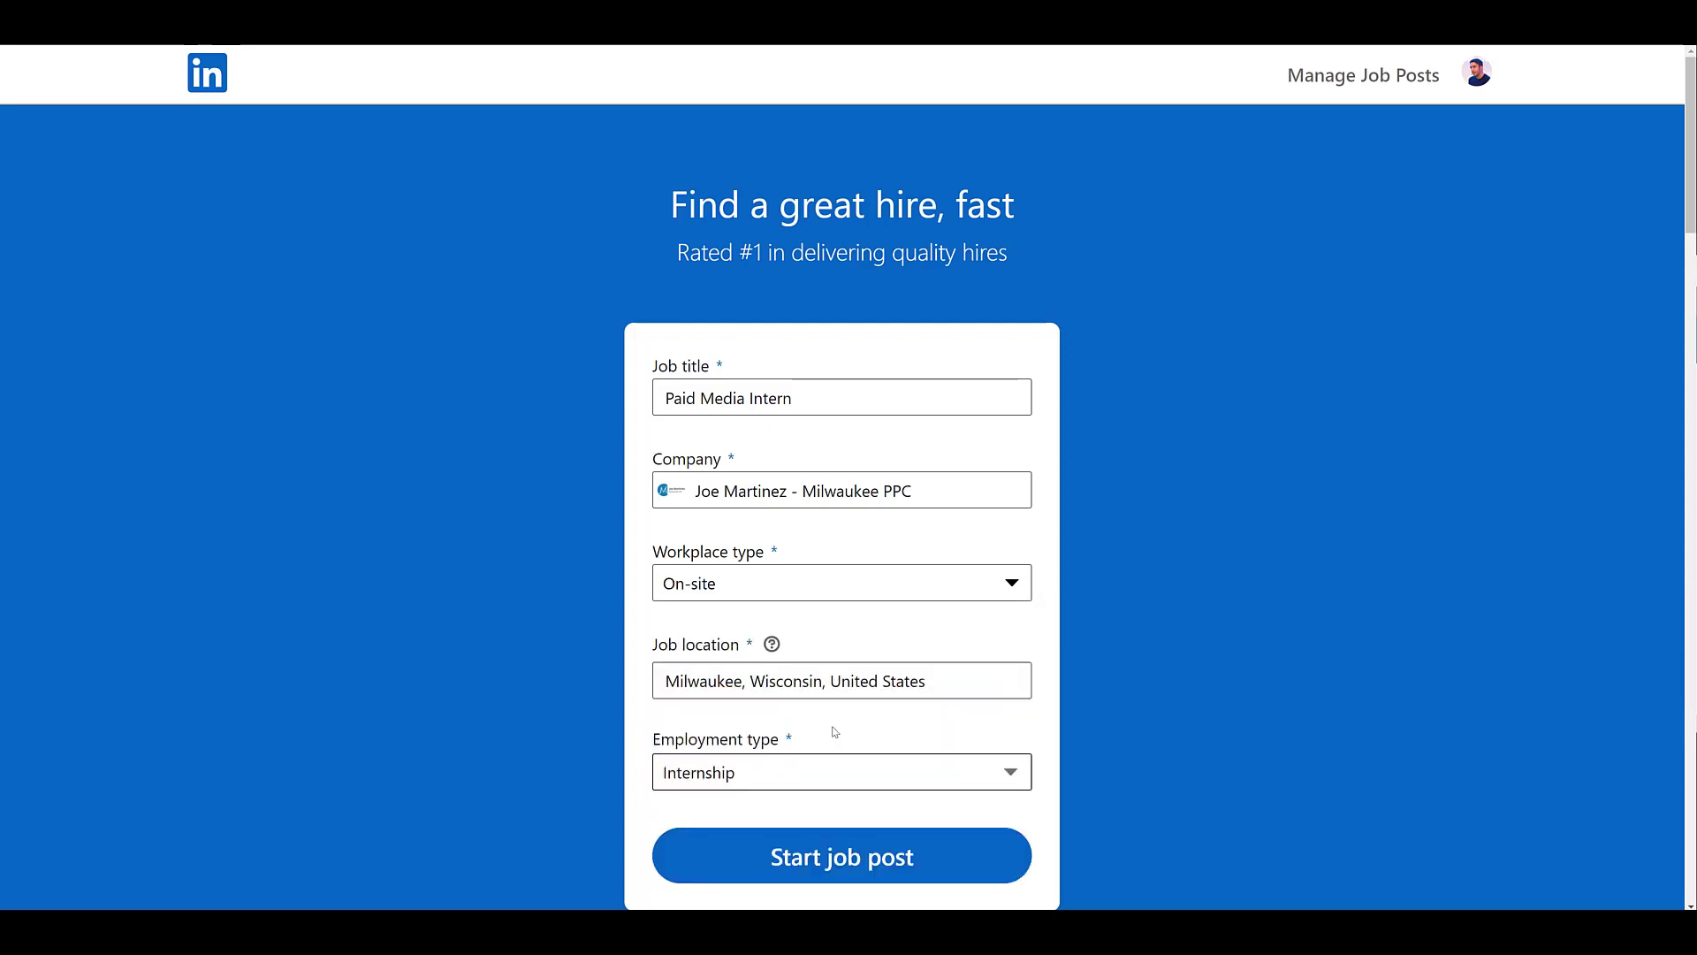
pyautogui.click(843, 774)
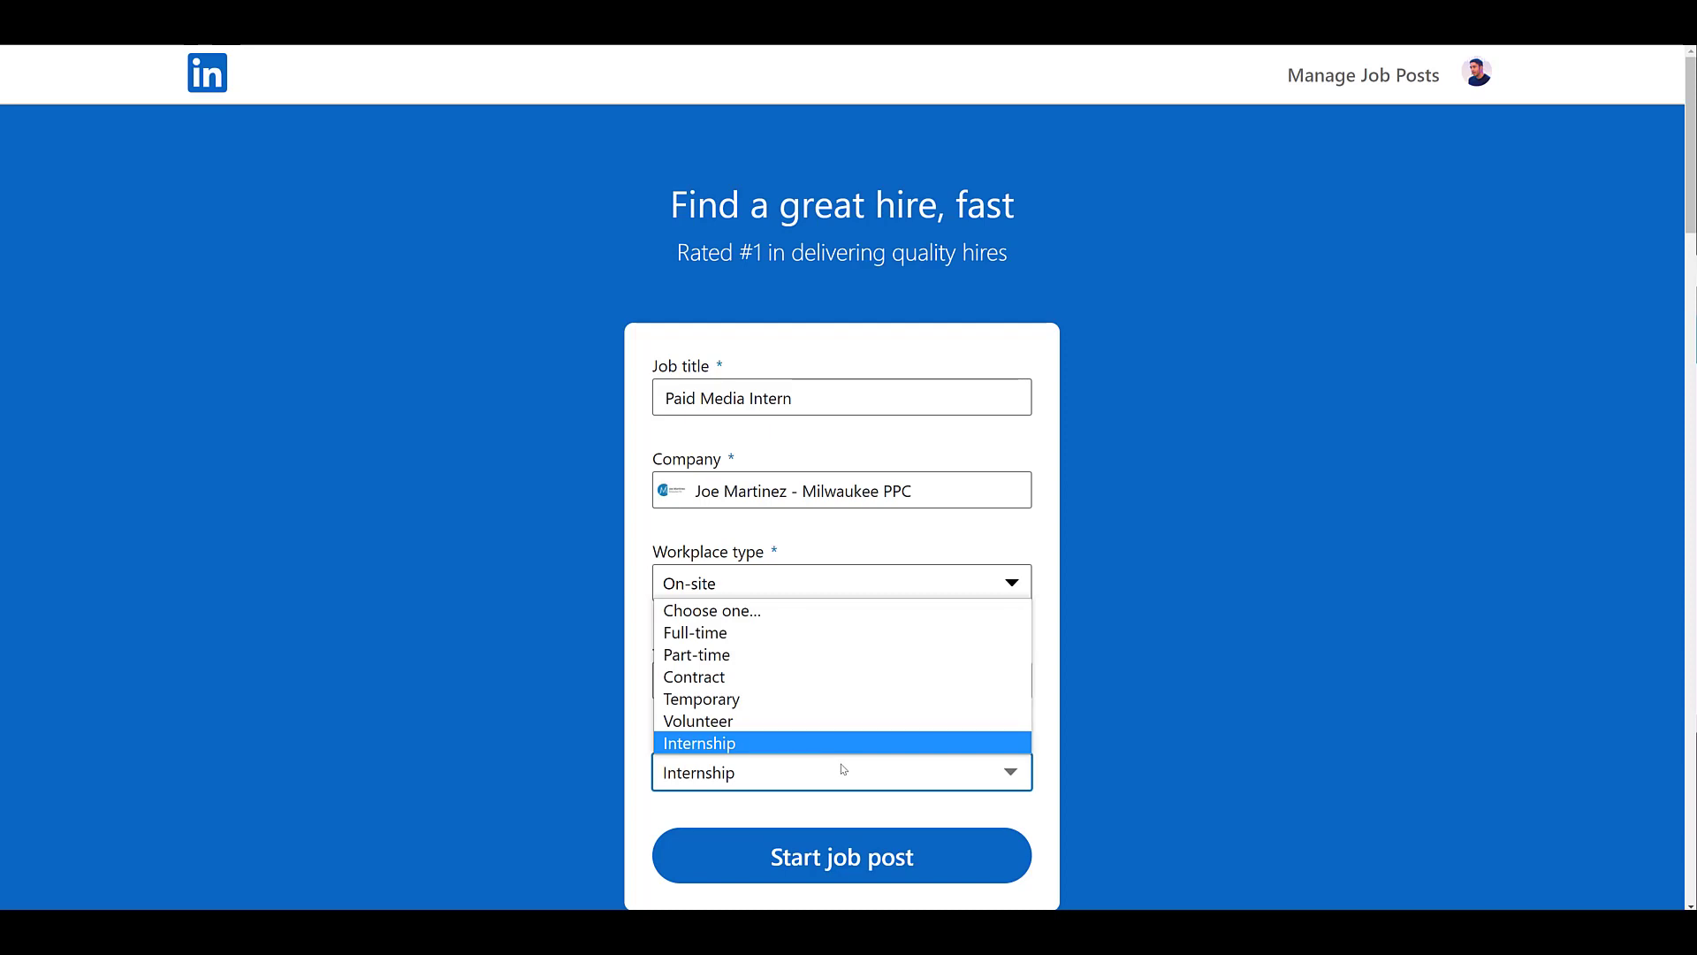
pyautogui.click(1145, 806)
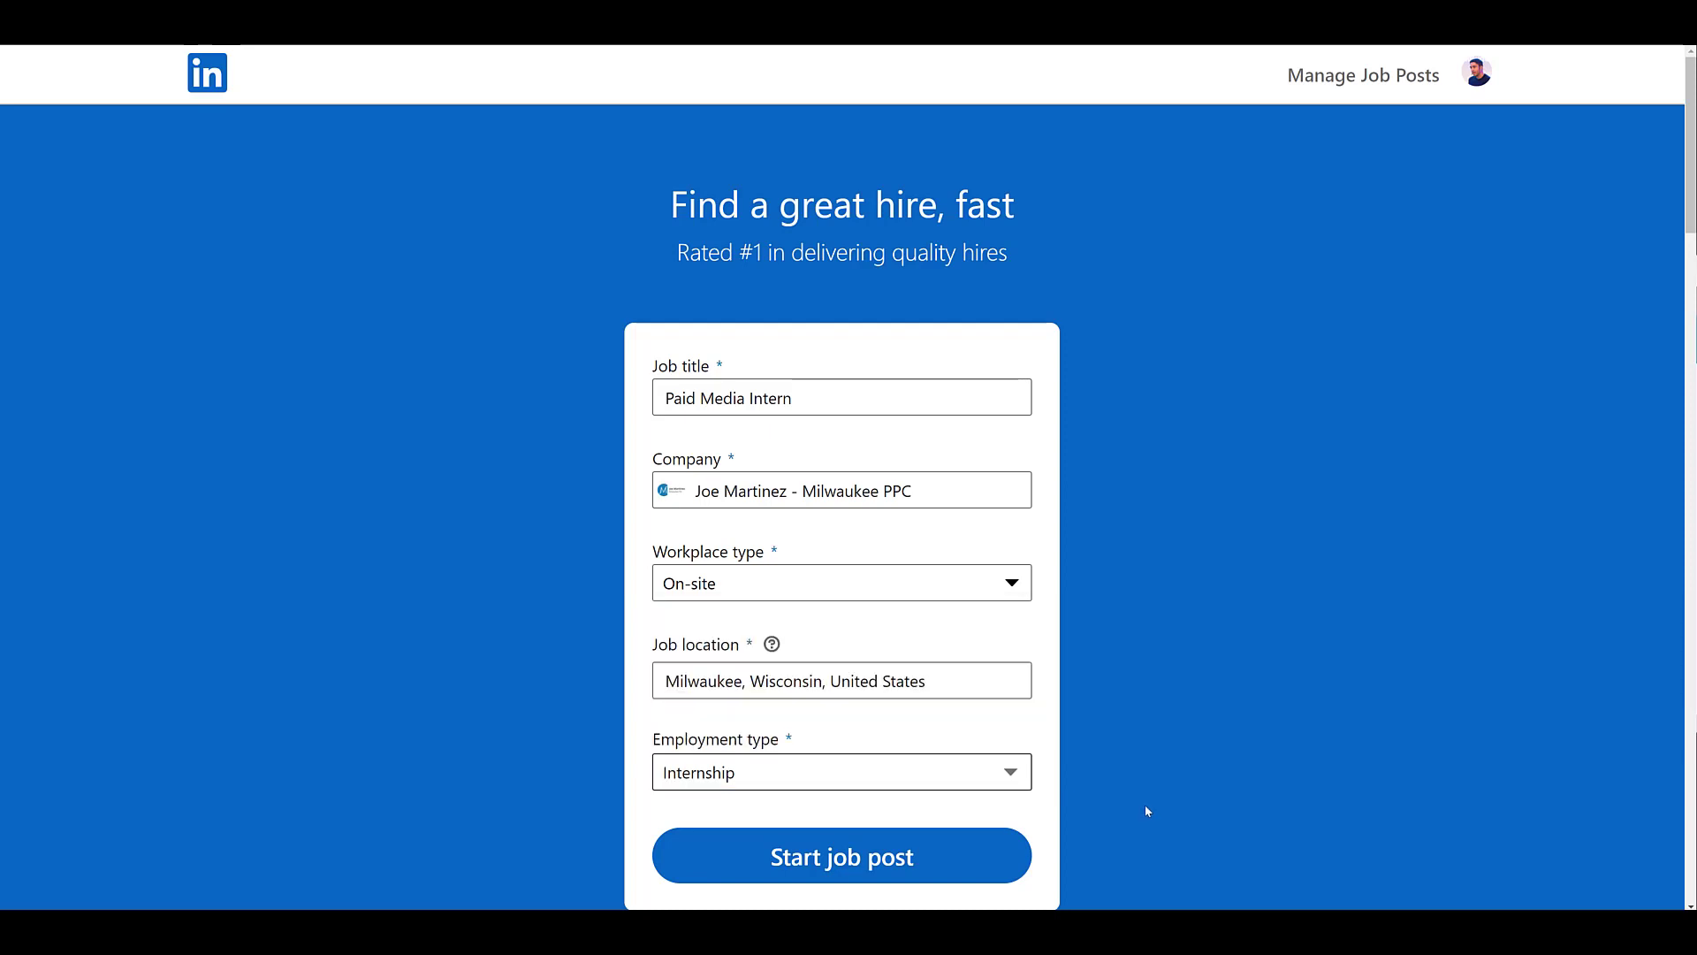
pyautogui.click(970, 854)
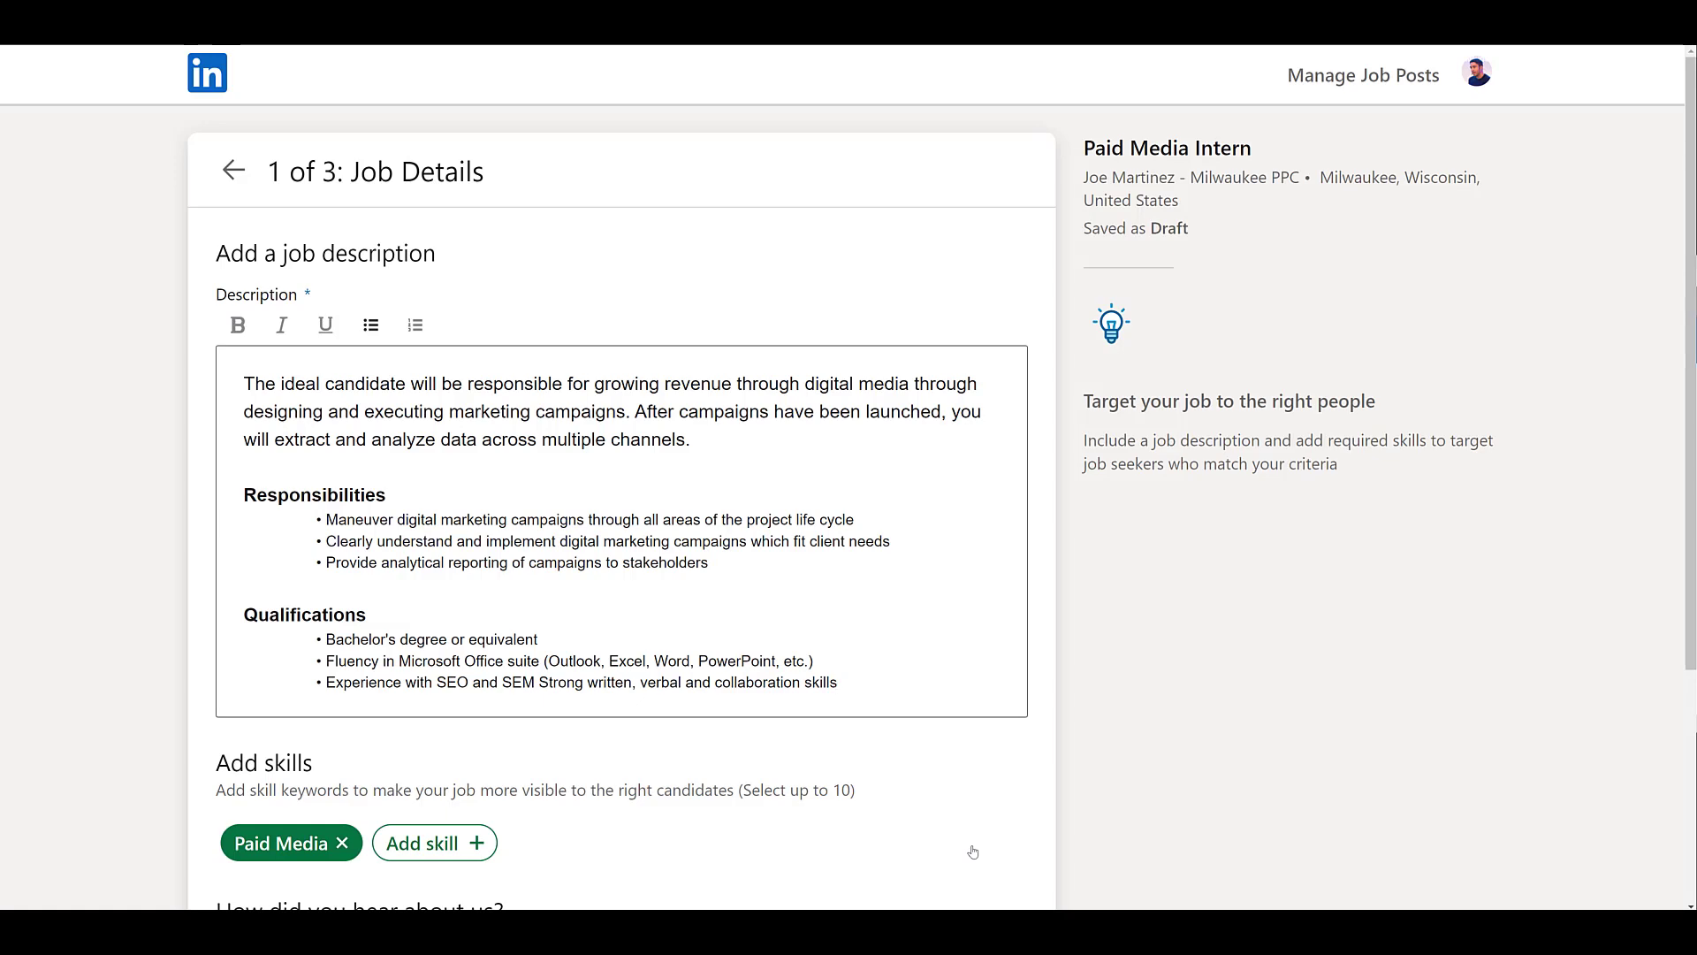
# Add the skills Pay Per Click (PPC) and Google Ads to the job post and continue to the applicant options
pyautogui.scroll(-4, 973, 851)
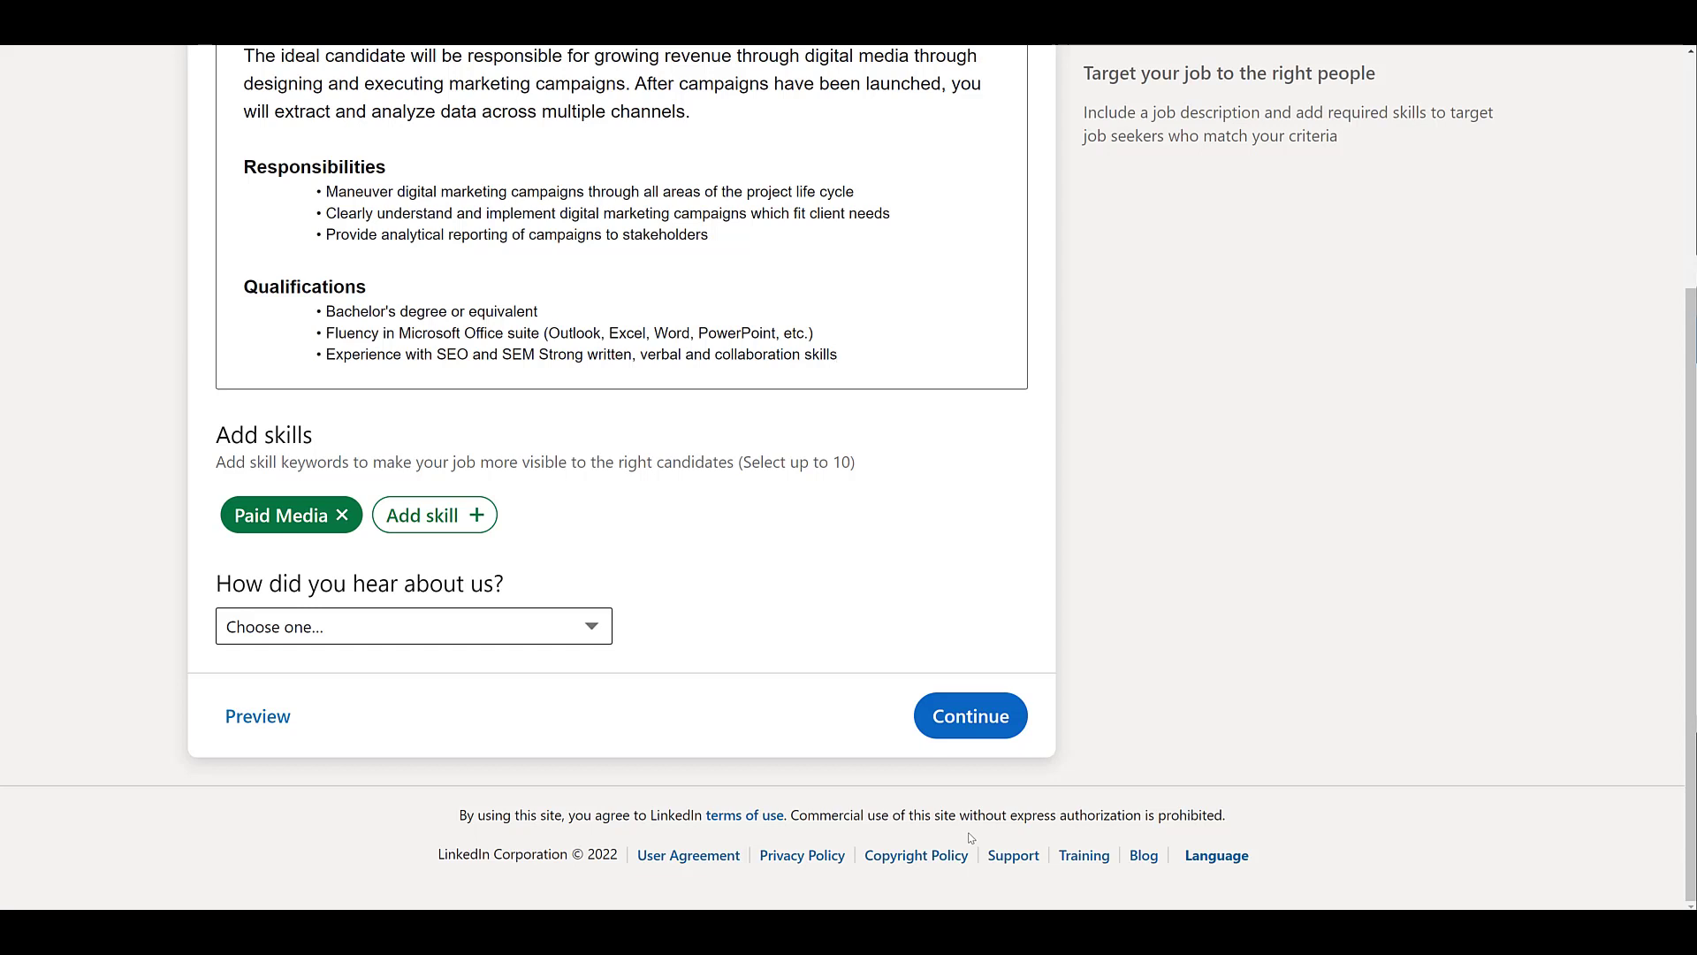
pyautogui.click(472, 525)
pyautogui.write('ppc')
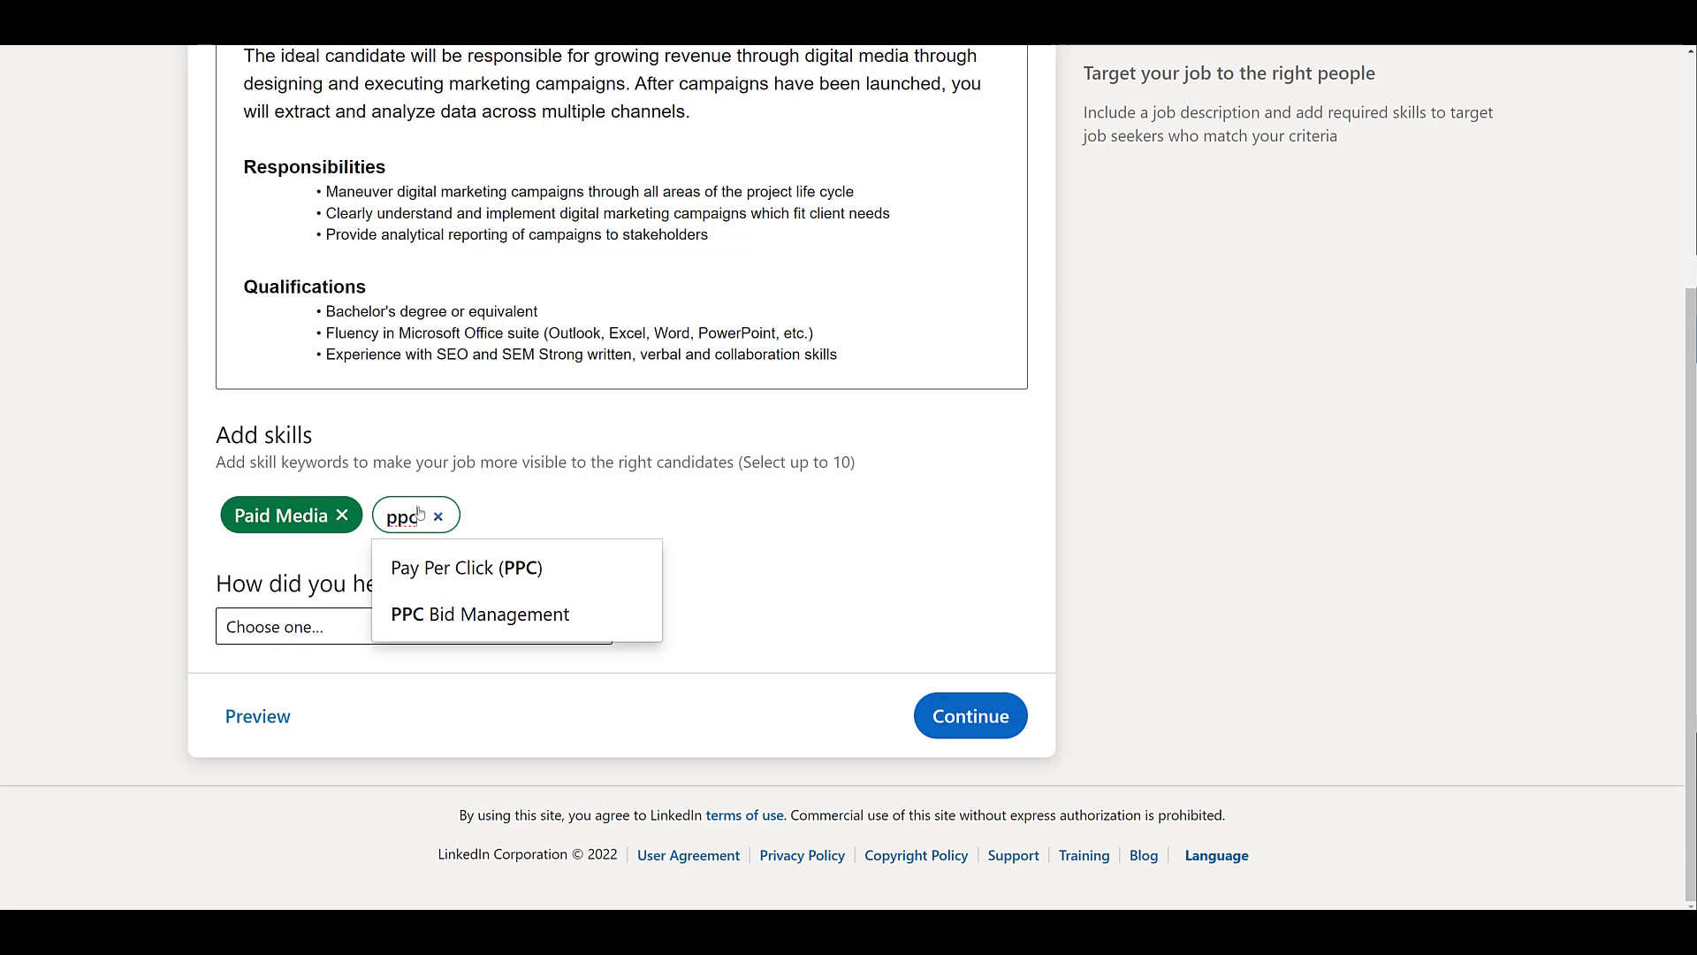
pyautogui.click(451, 569)
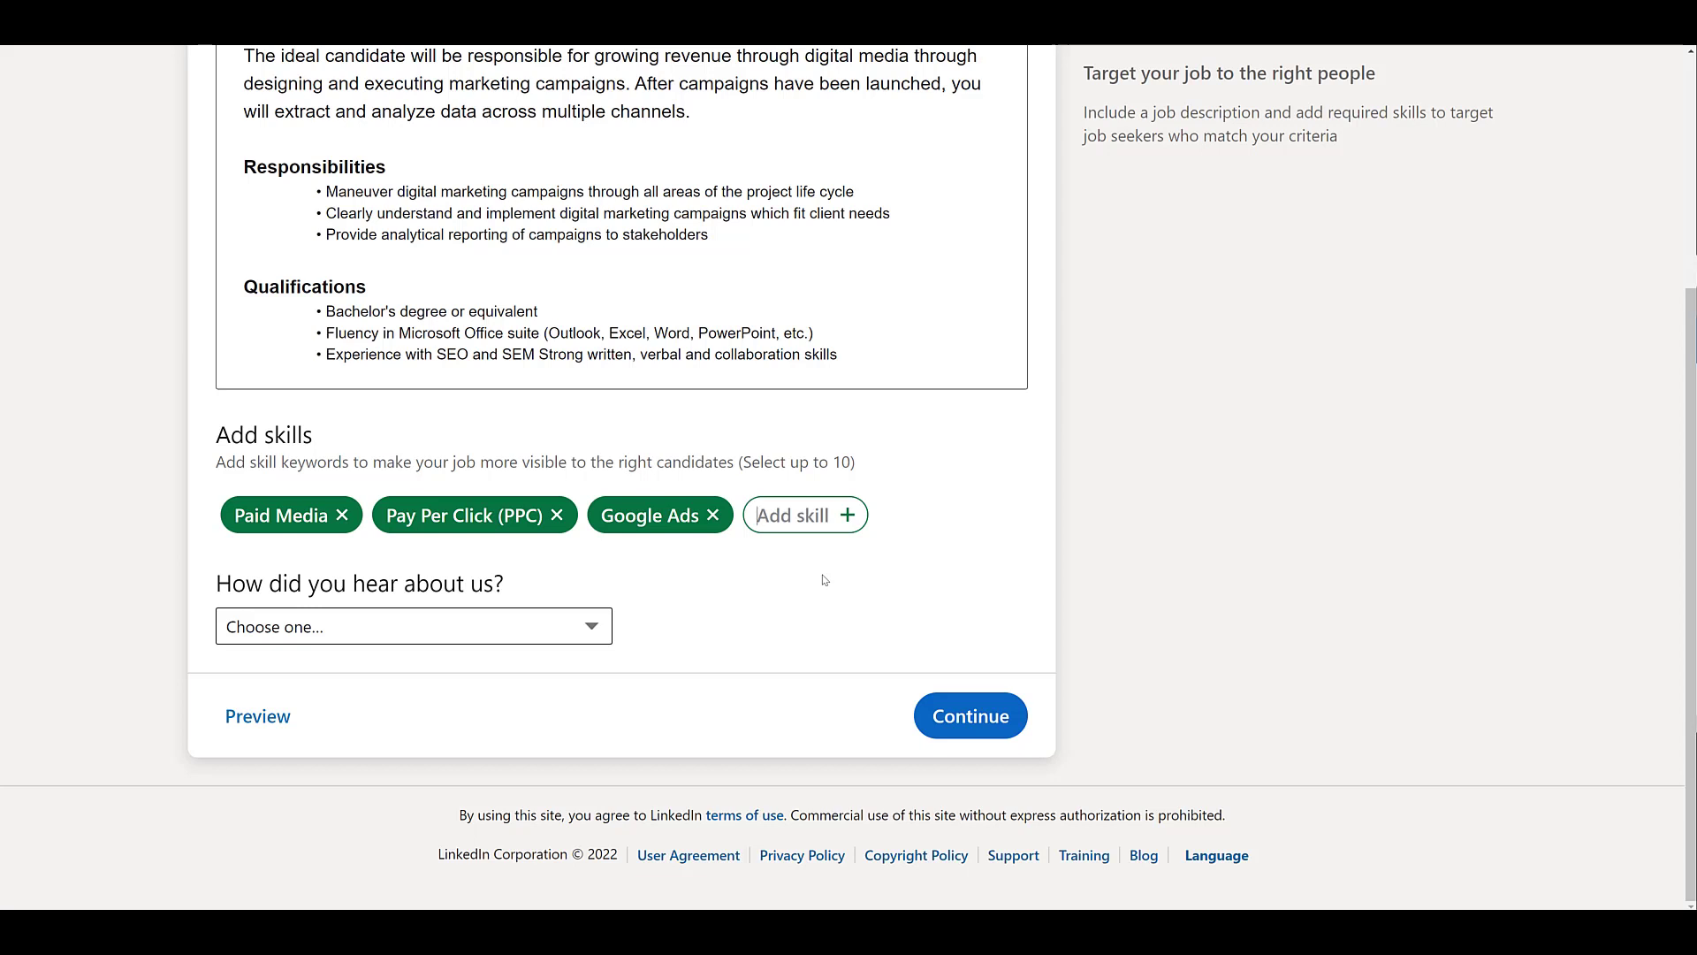
pyautogui.click(774, 545)
pyautogui.click(971, 715)
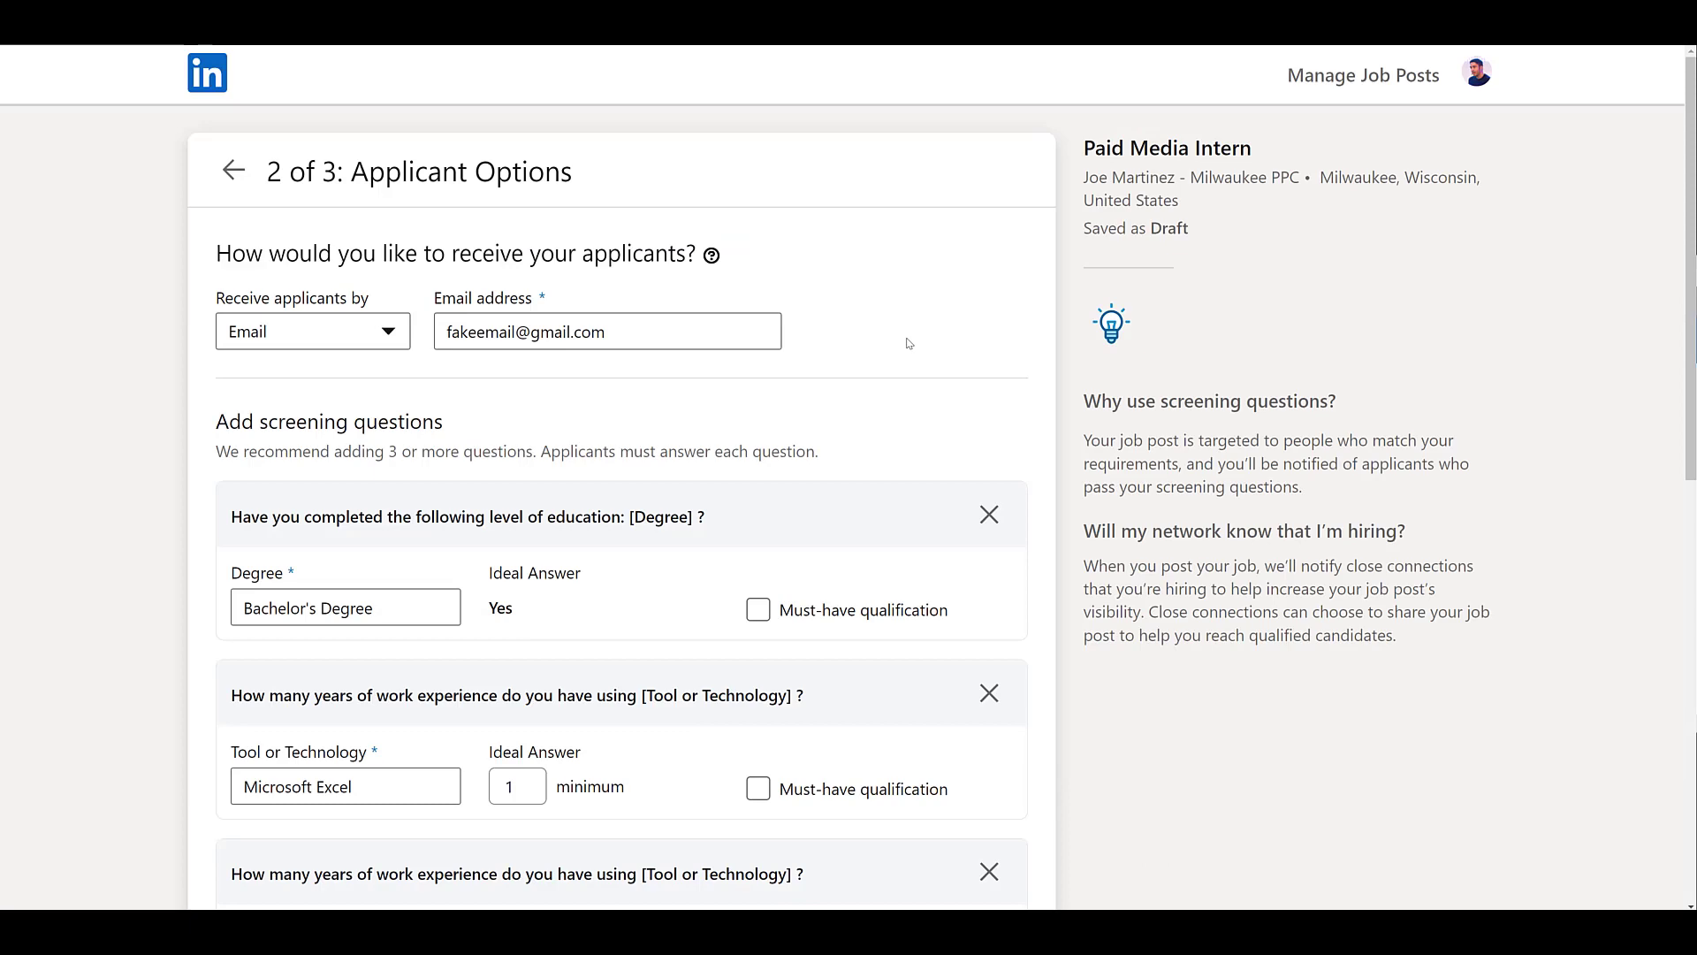
# Remove the Microsoft Office experience question from the screening questions and add a blank custom question
pyautogui.scroll(-2, 907, 343)
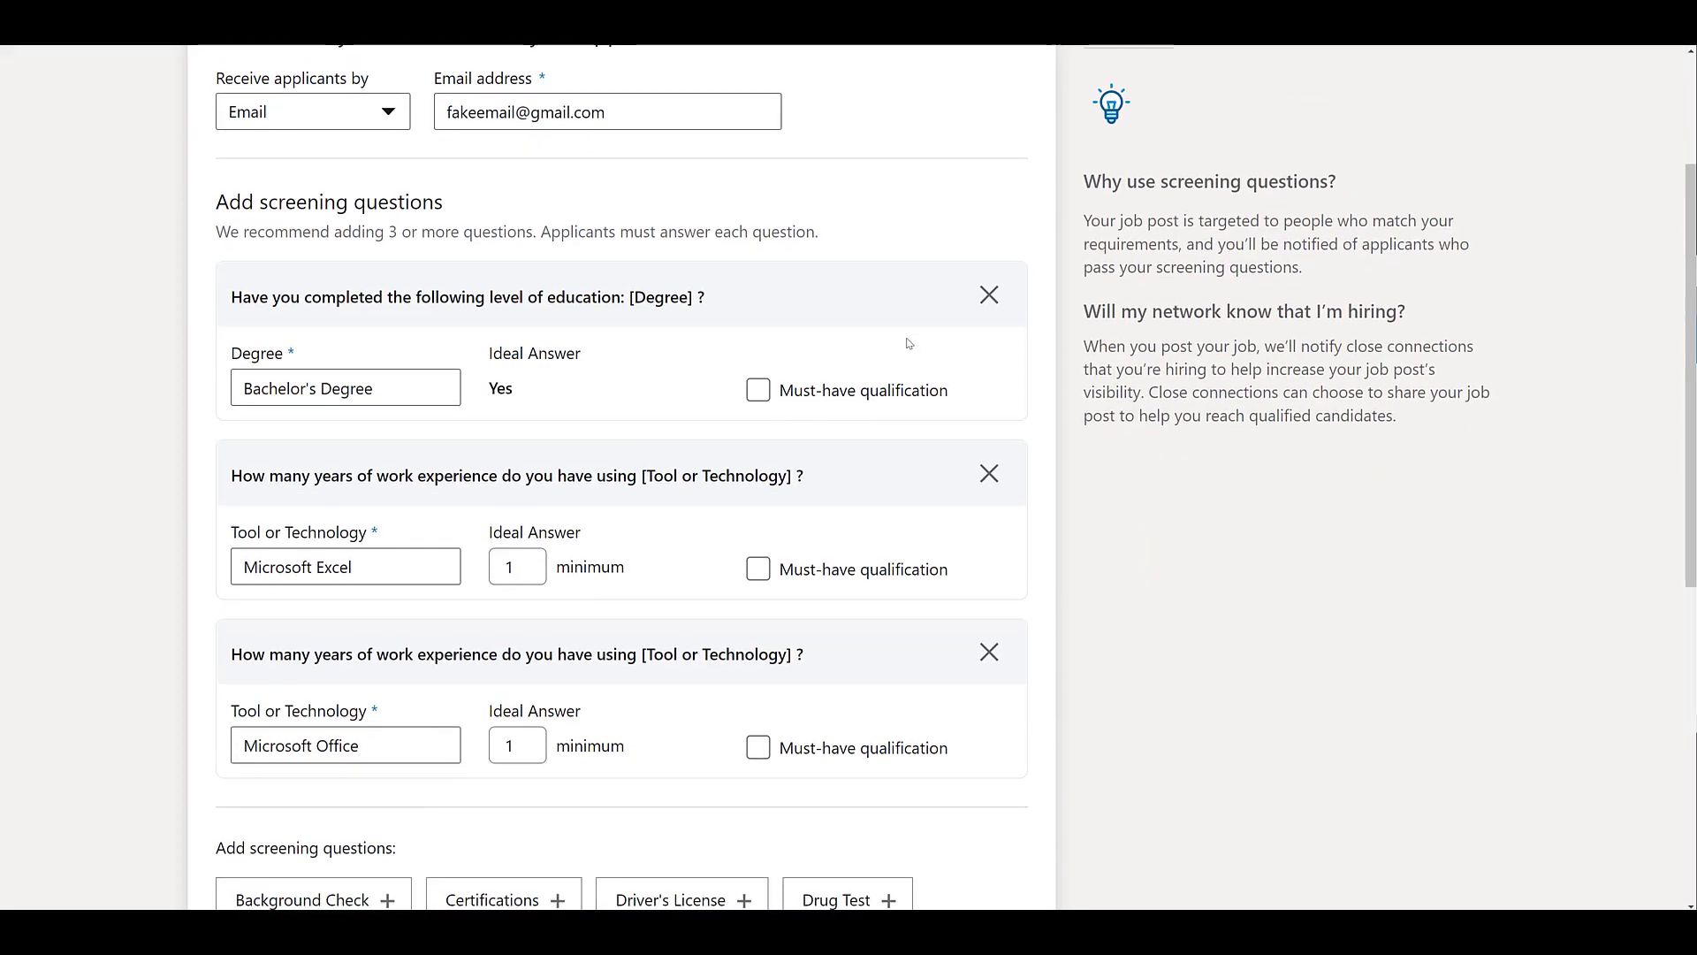
pyautogui.scroll(-1, 907, 343)
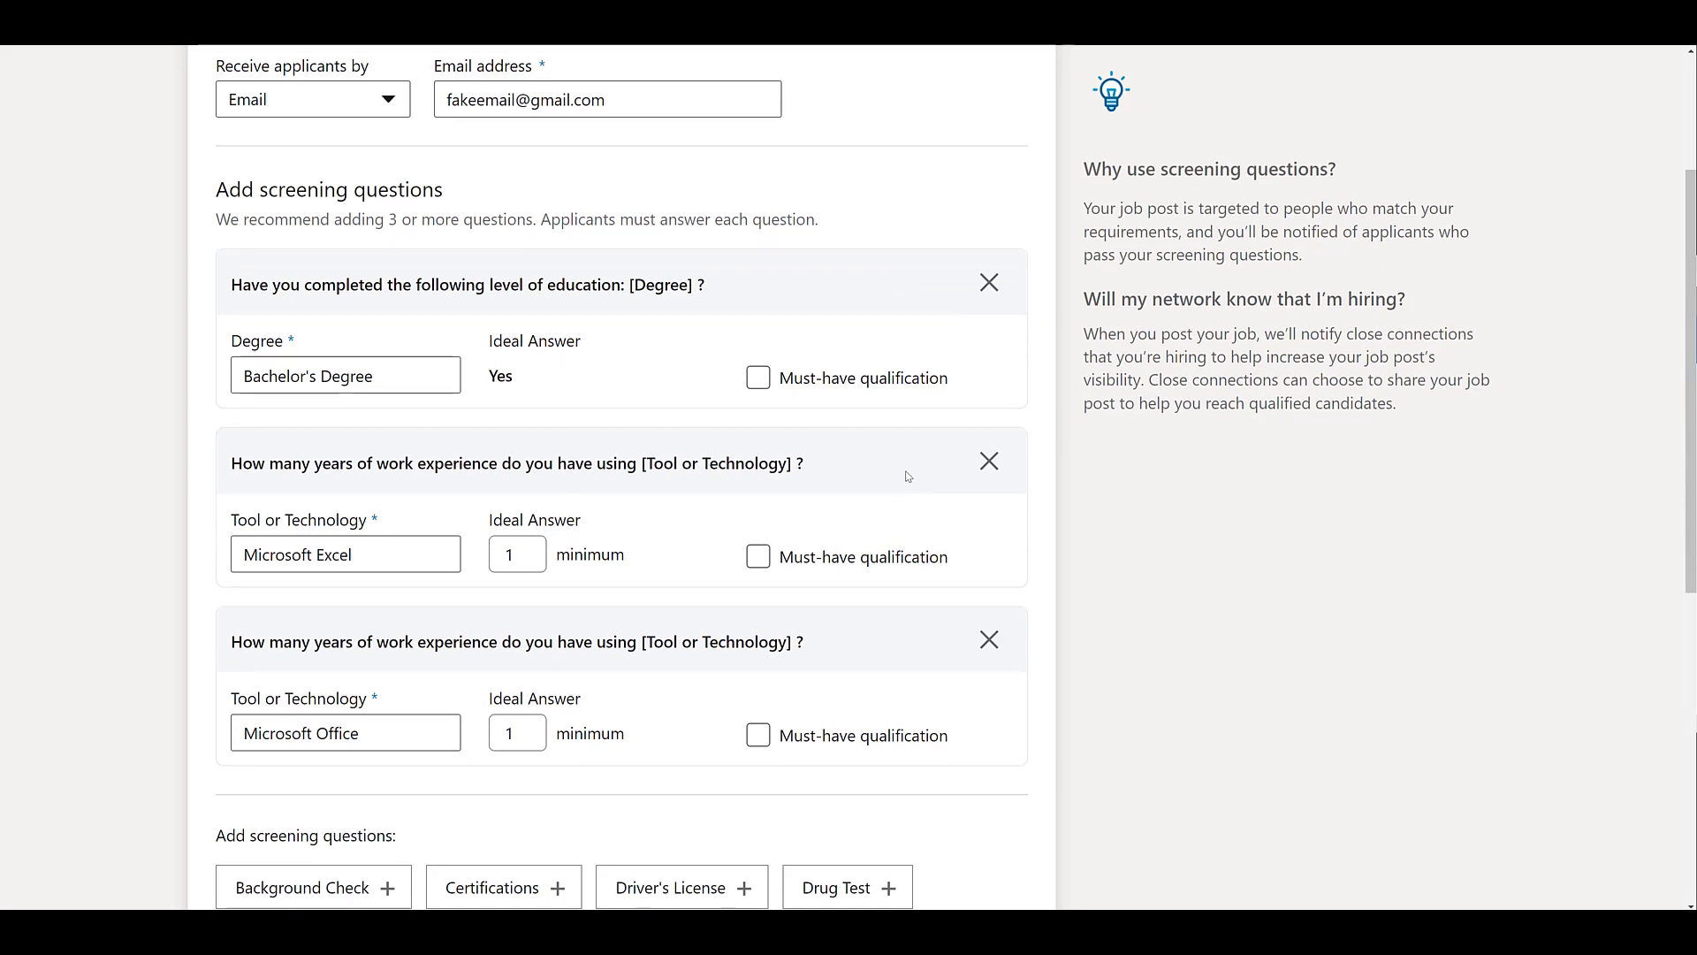
pyautogui.click(989, 639)
pyautogui.scroll(-3, 976, 627)
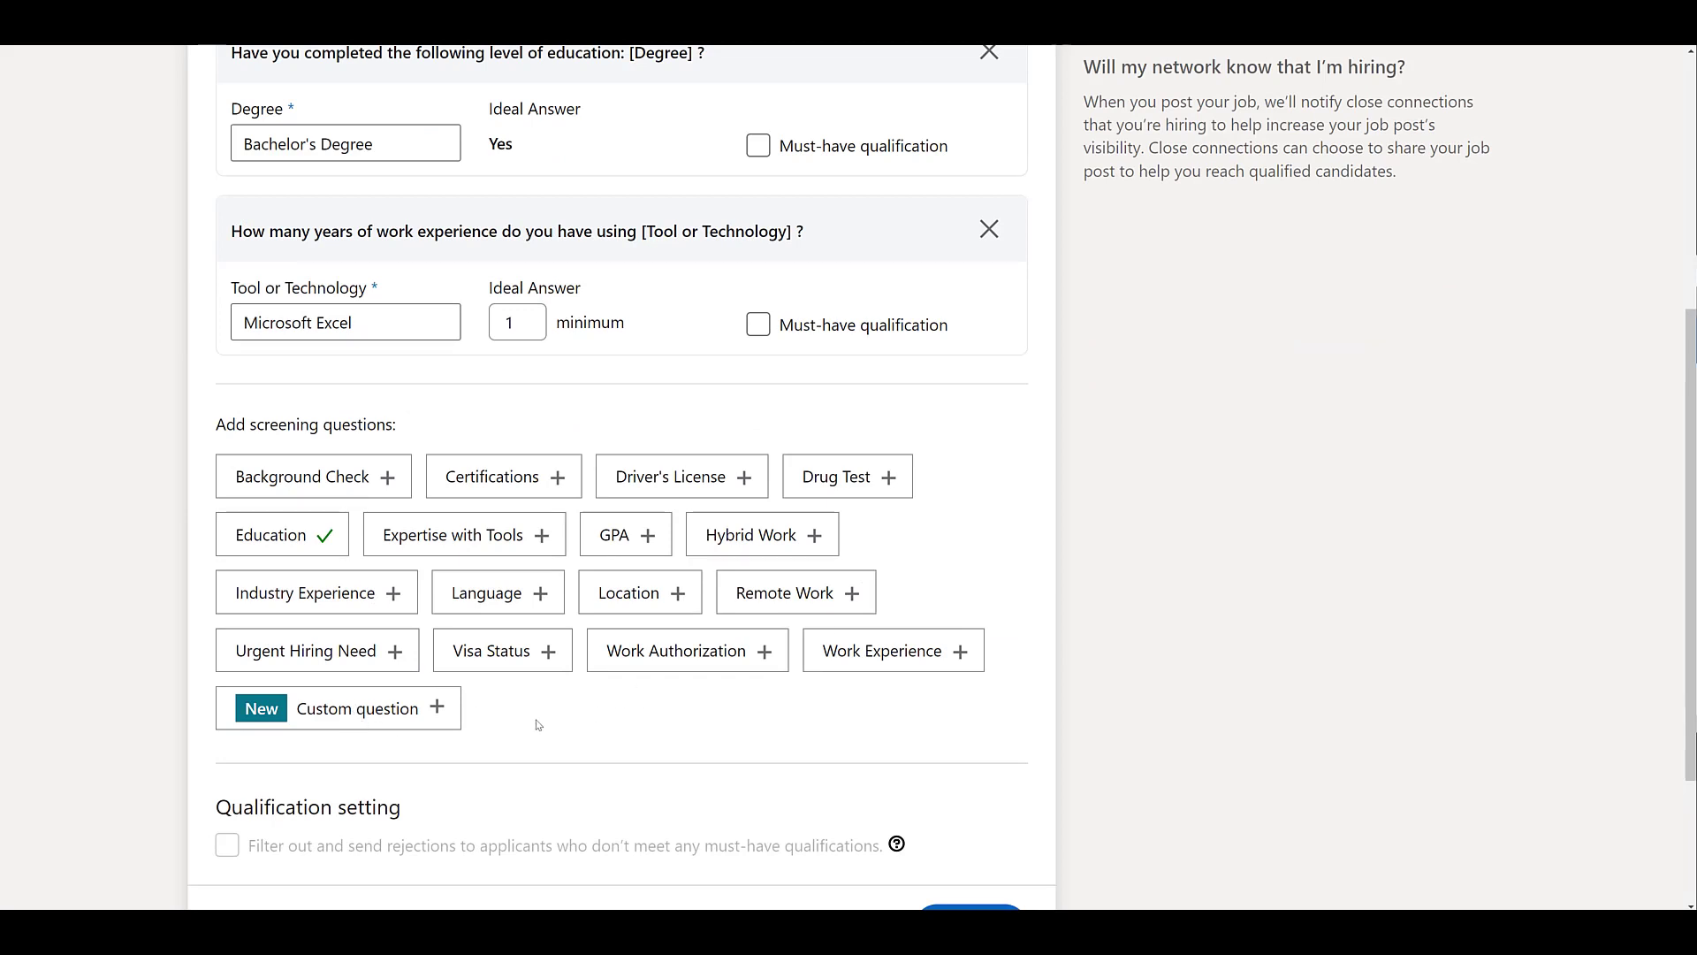
pyautogui.click(412, 716)
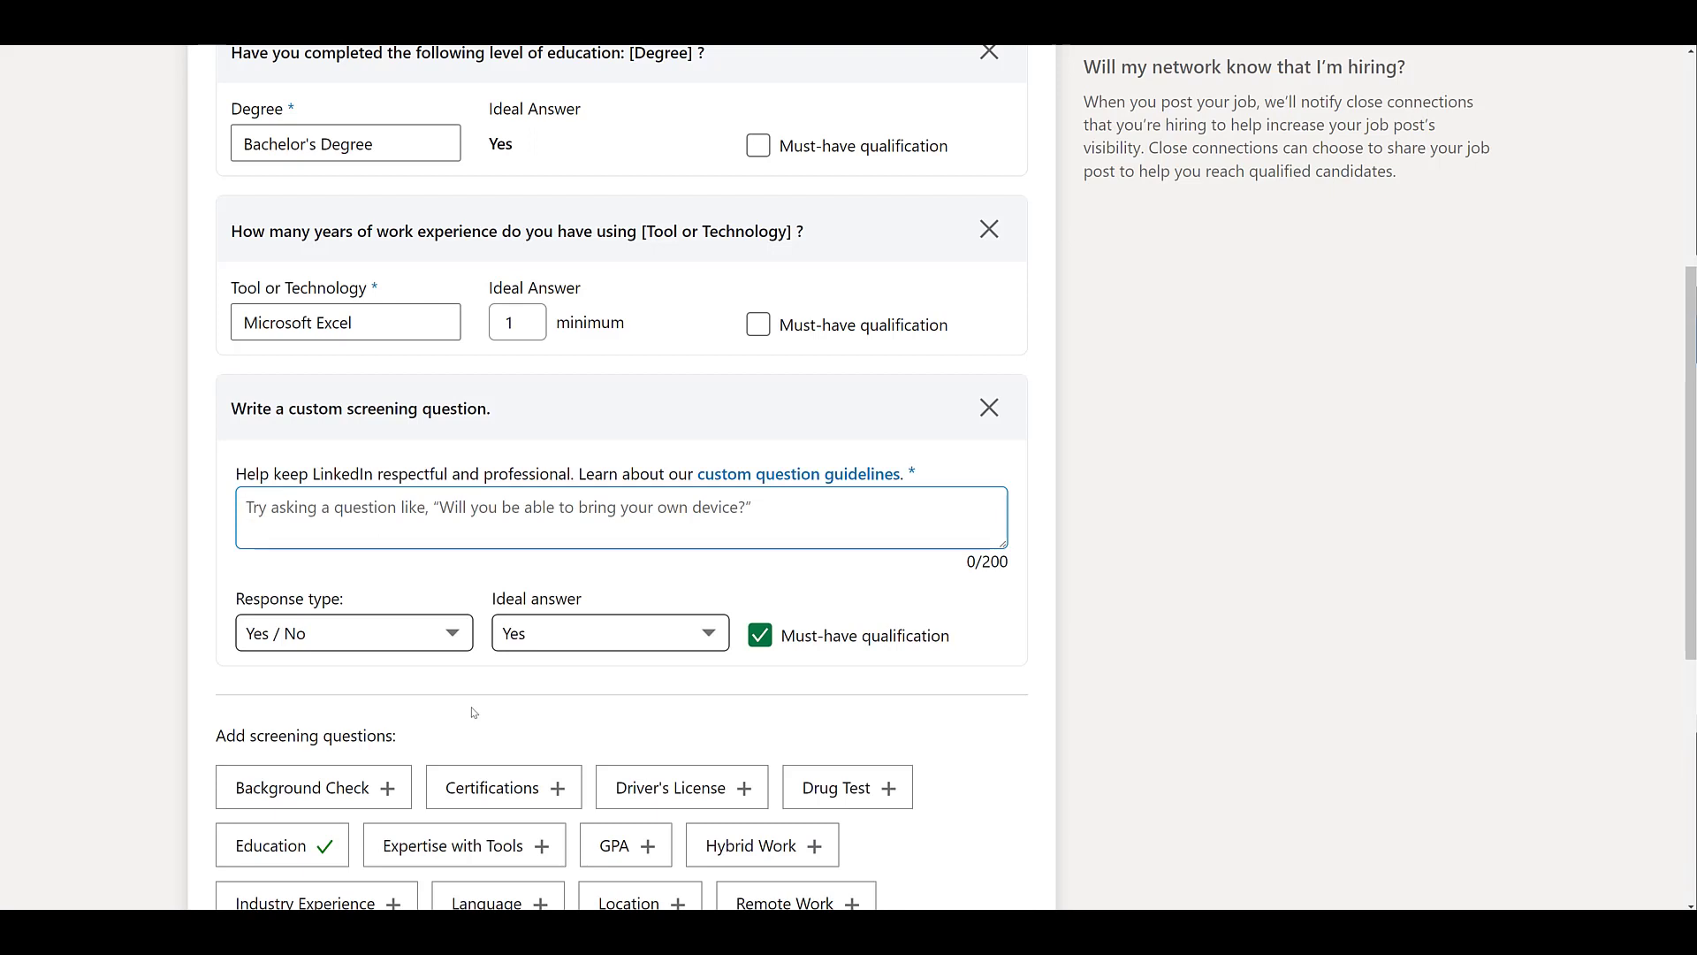
# Enable filtering out and rejecting applicants who don't meet must-have qualifications, and continue to the promotion stage
pyautogui.scroll(-5, 474, 712)
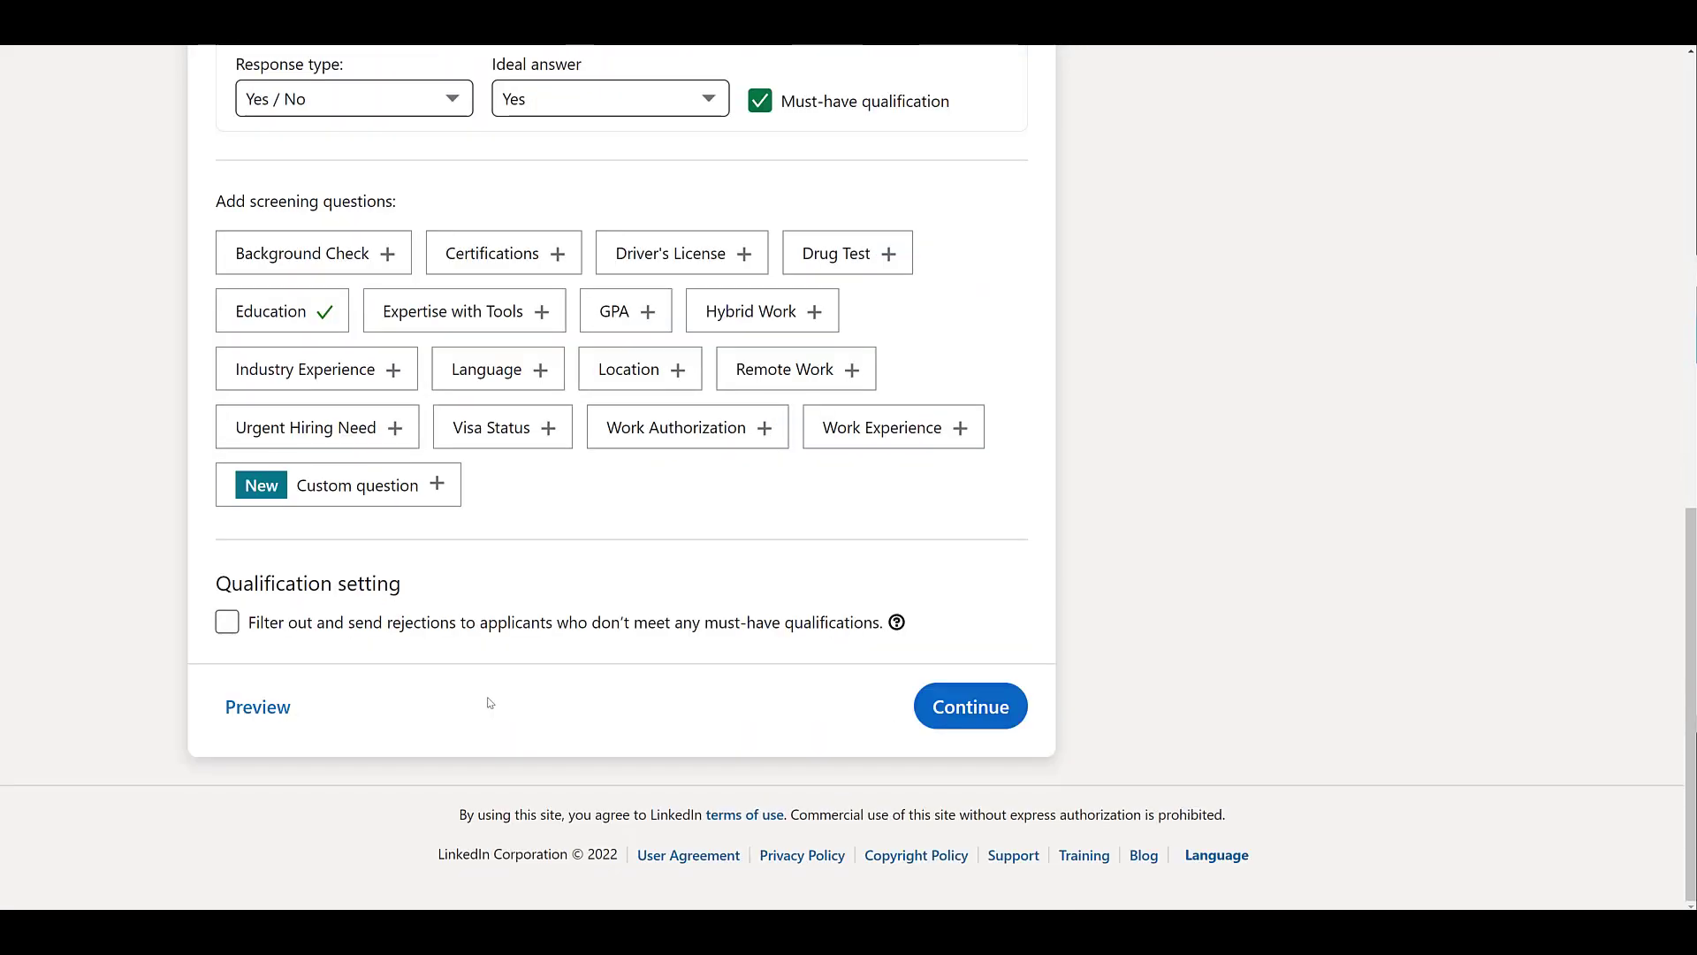
pyautogui.click(237, 622)
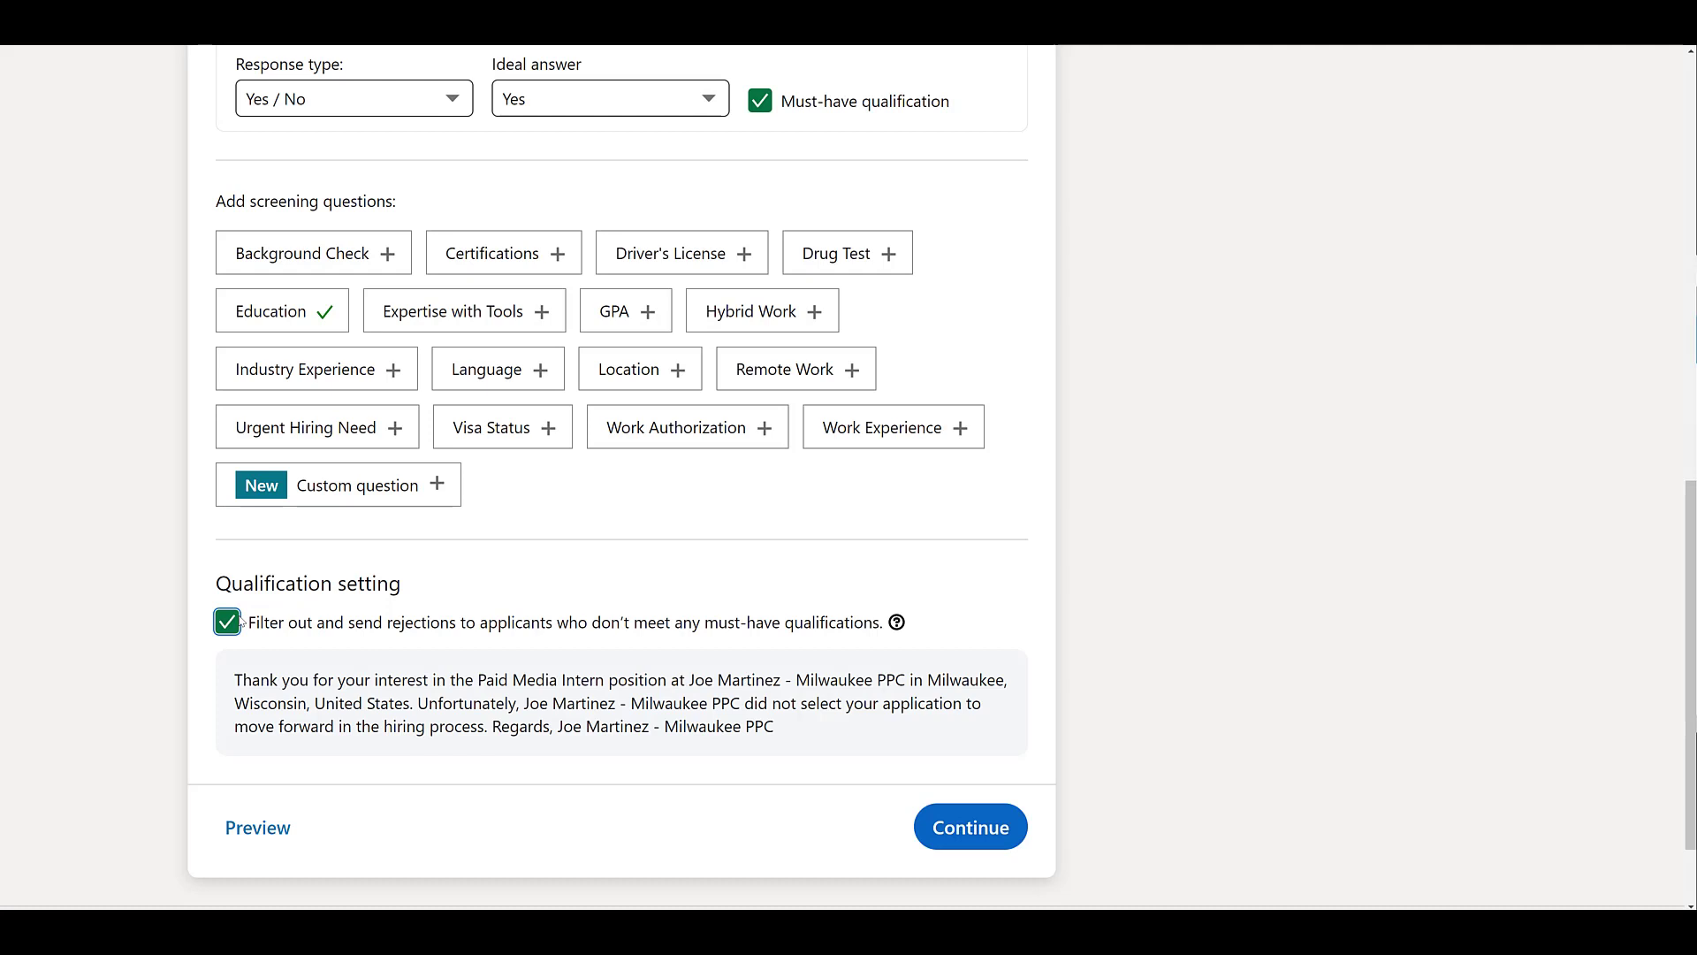
pyautogui.click(944, 838)
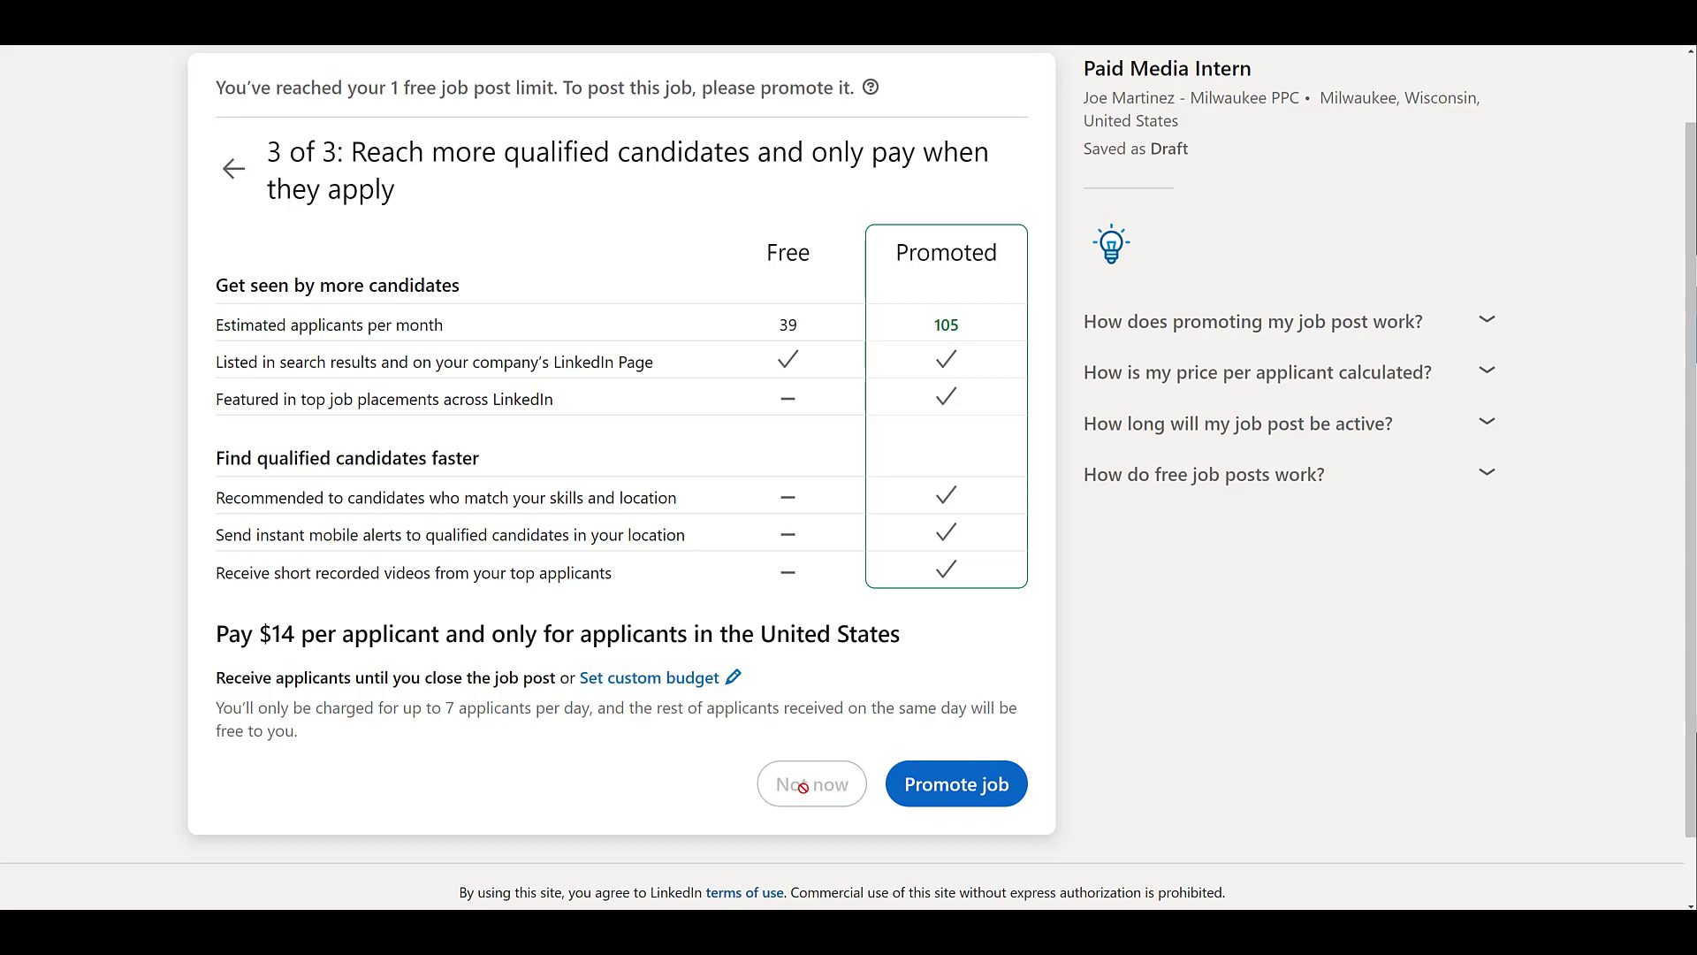
# Leave the job promotion page for the overview of managed job posts
pyautogui.scroll(1, 838, 760)
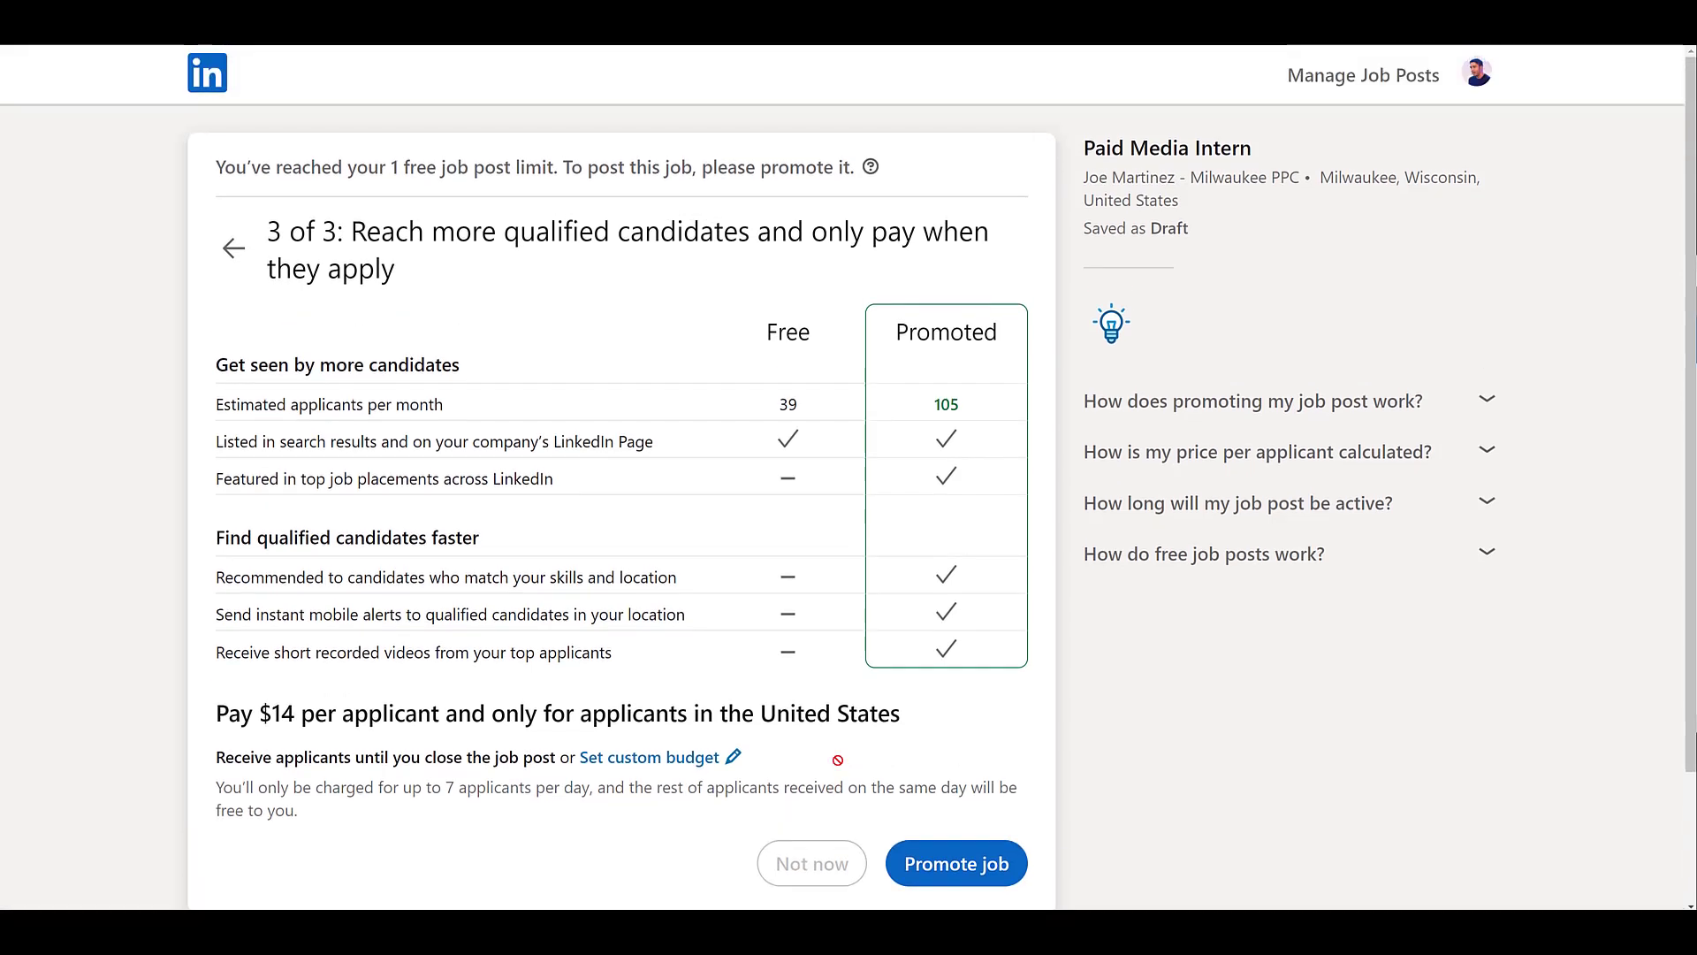
pyautogui.click(1375, 78)
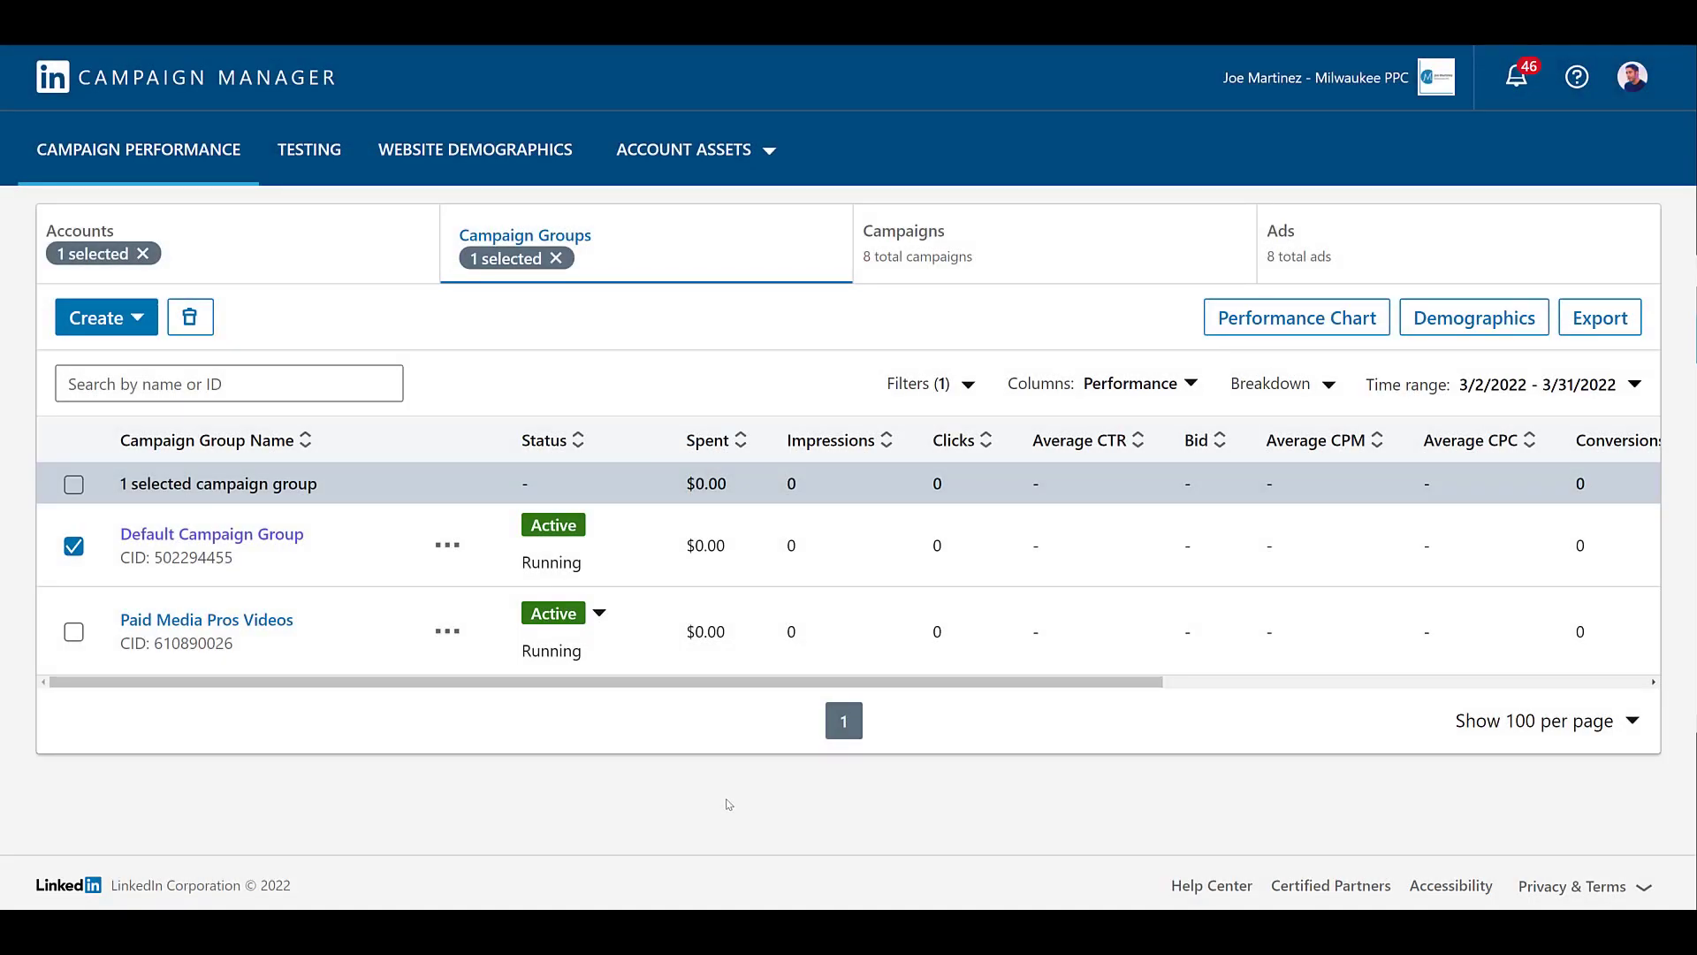
# In Campaign Manager, create a campaign in the Default Campaign Group and name it "Job Ad - Single Job Post"
pyautogui.click(126, 320)
pyautogui.click(97, 374)
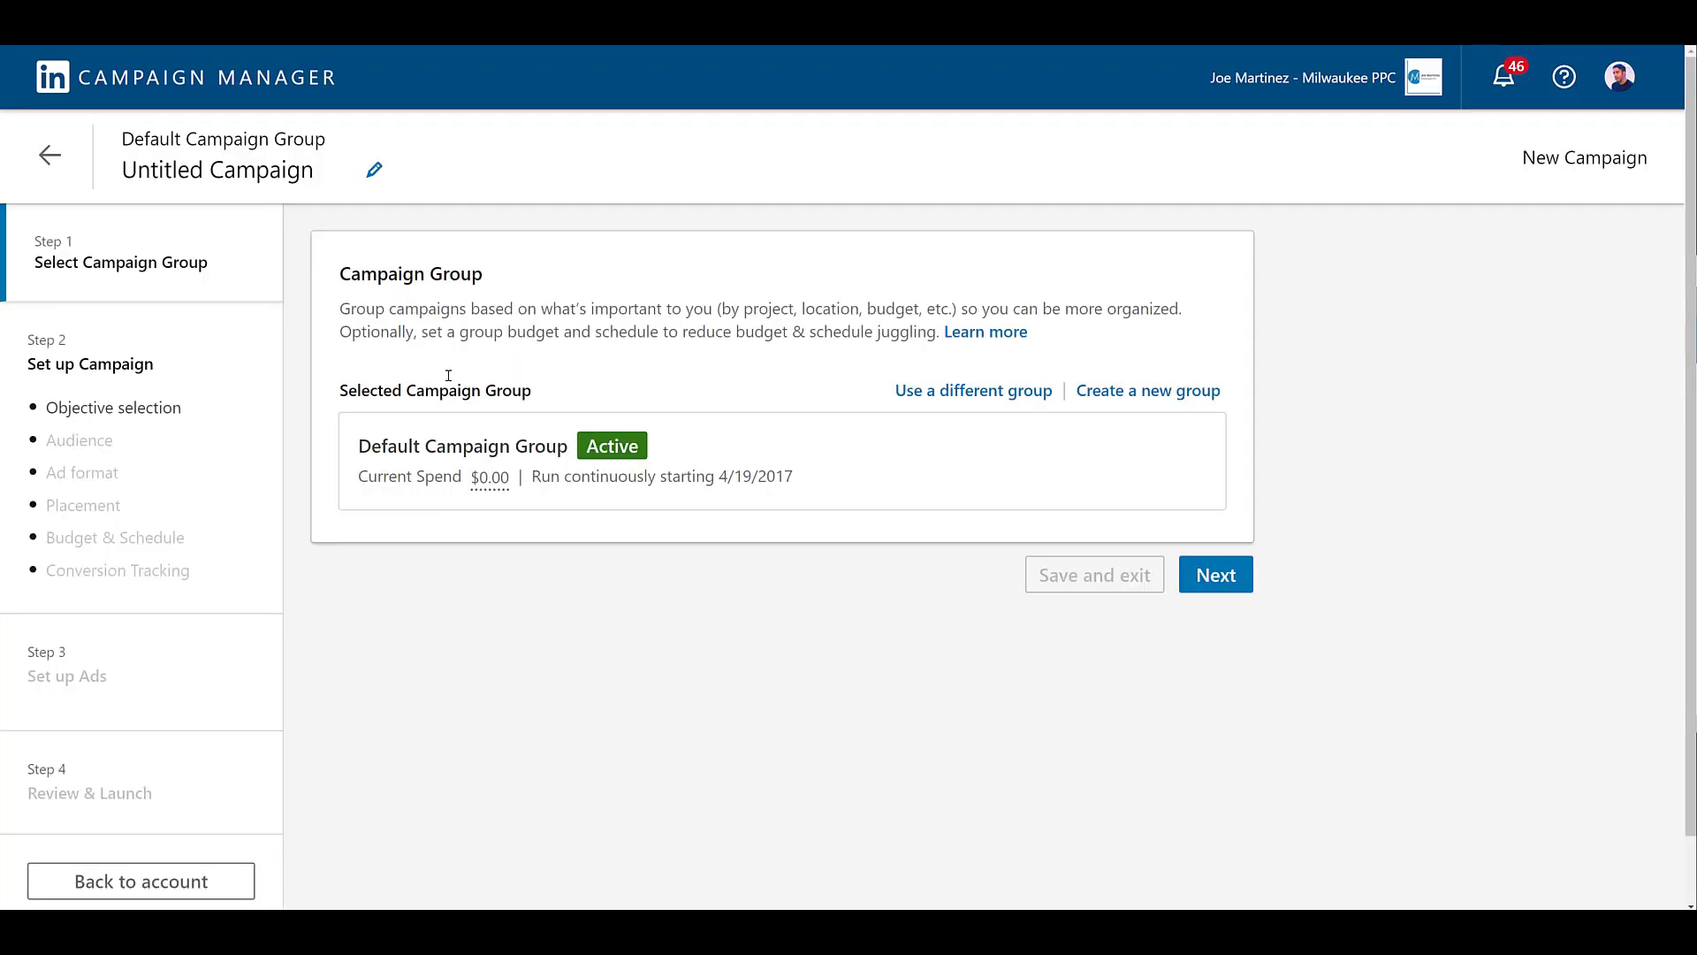
pyautogui.click(374, 171)
pyautogui.write('Job Ad - Single Job Post')
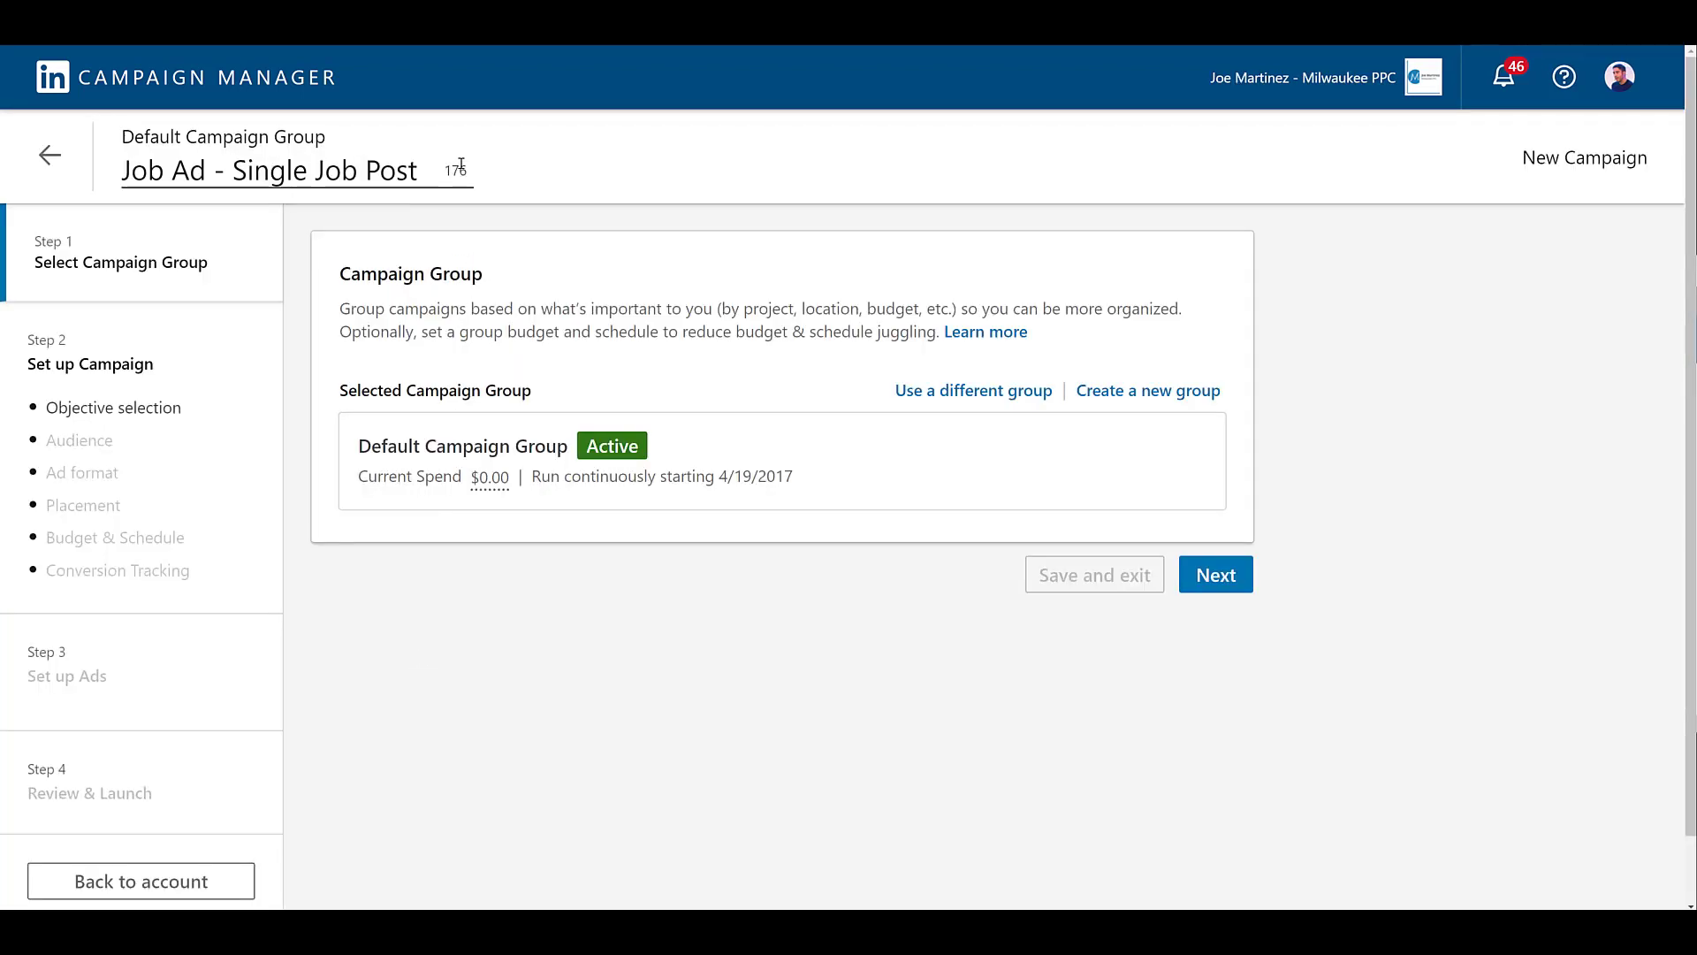
# Accept the selected campaign group and choose Job applicants as the campaign objective
pyautogui.click(1211, 576)
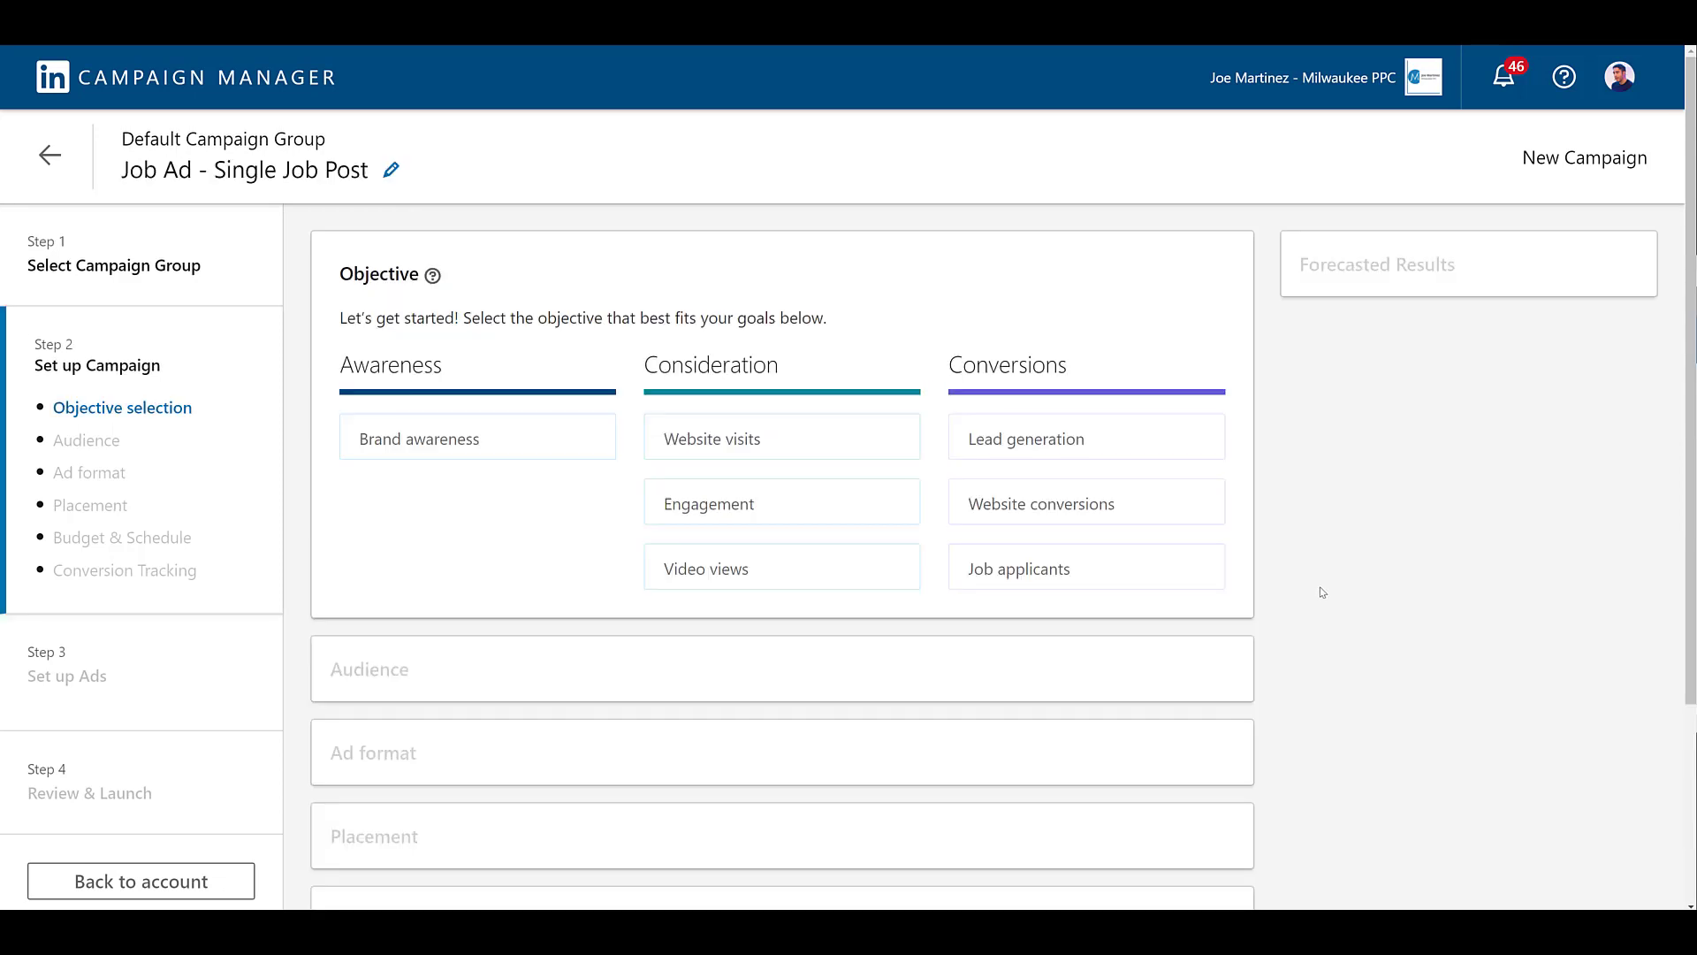
pyautogui.moveTo(1166, 573)
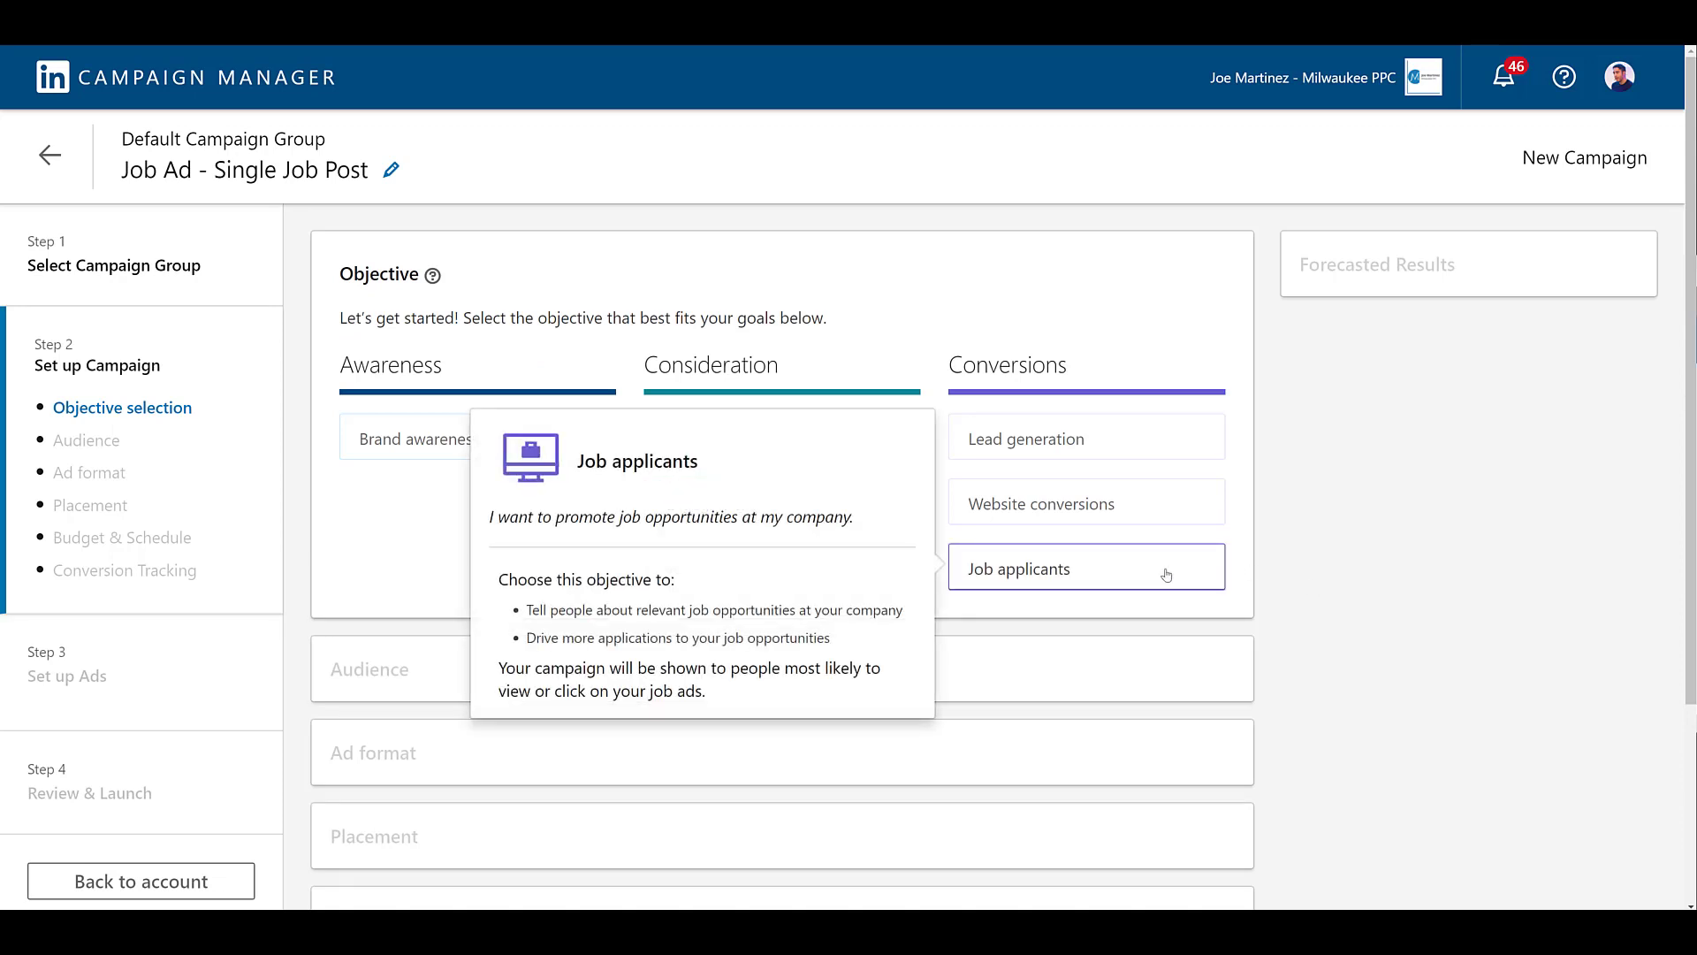
pyautogui.click(1167, 573)
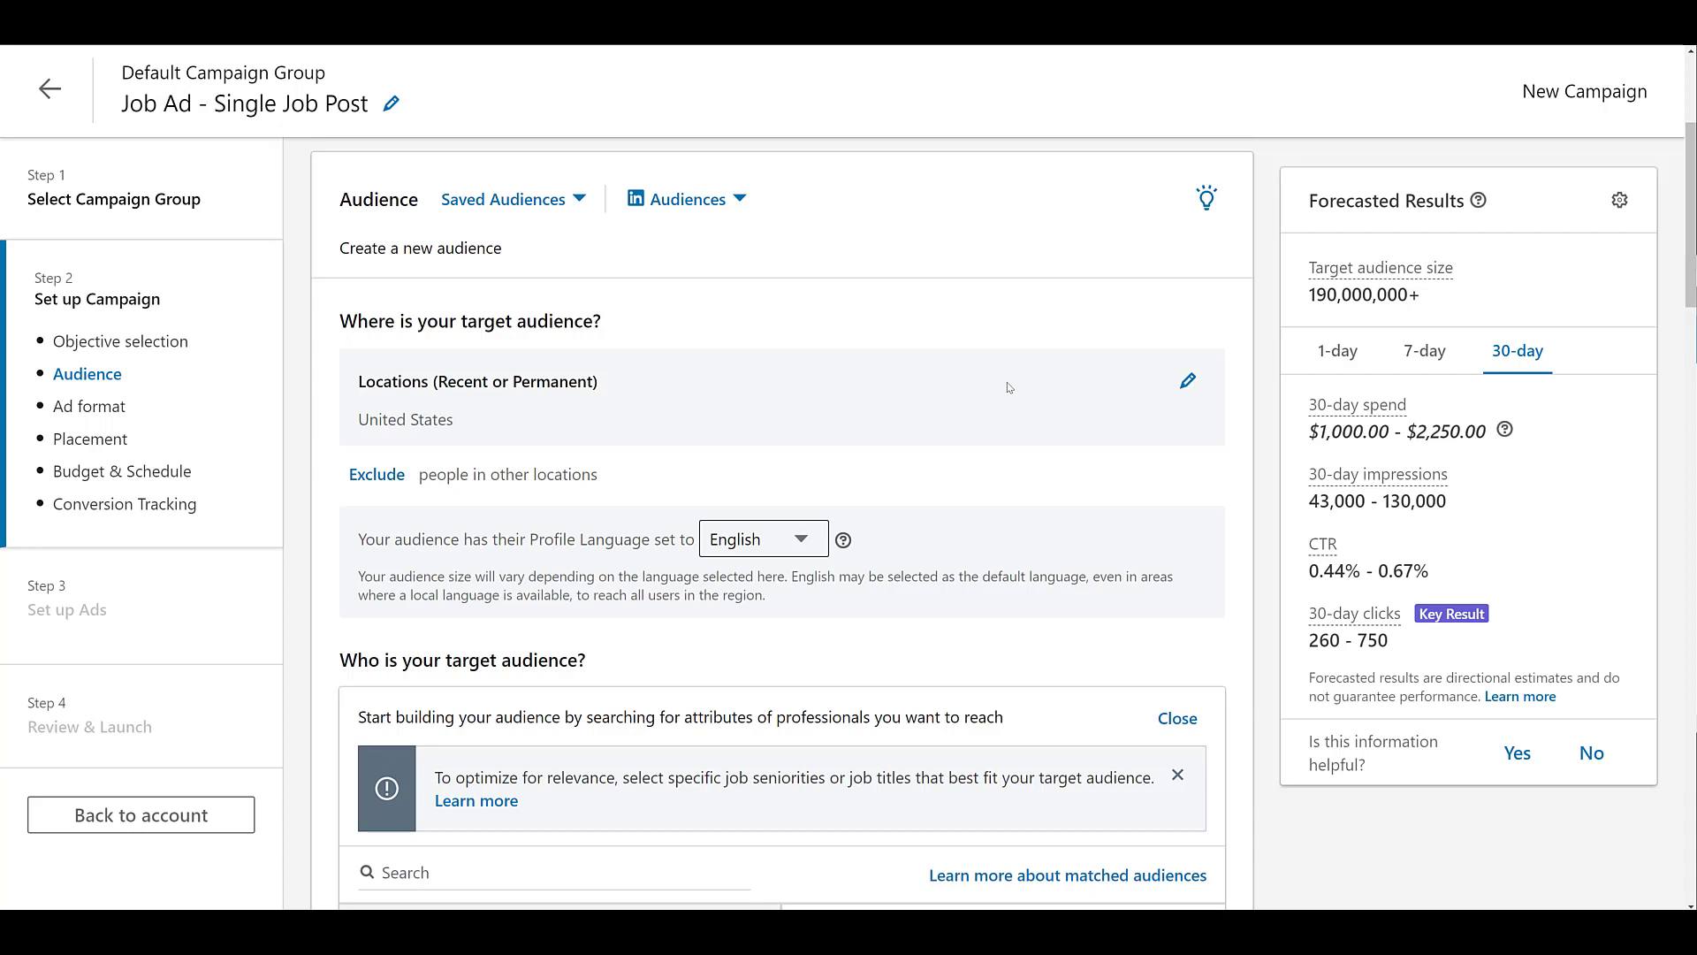
# Examine the campaign's audience targeting, company exclusion and ad format options
pyautogui.scroll(-4, 990, 397)
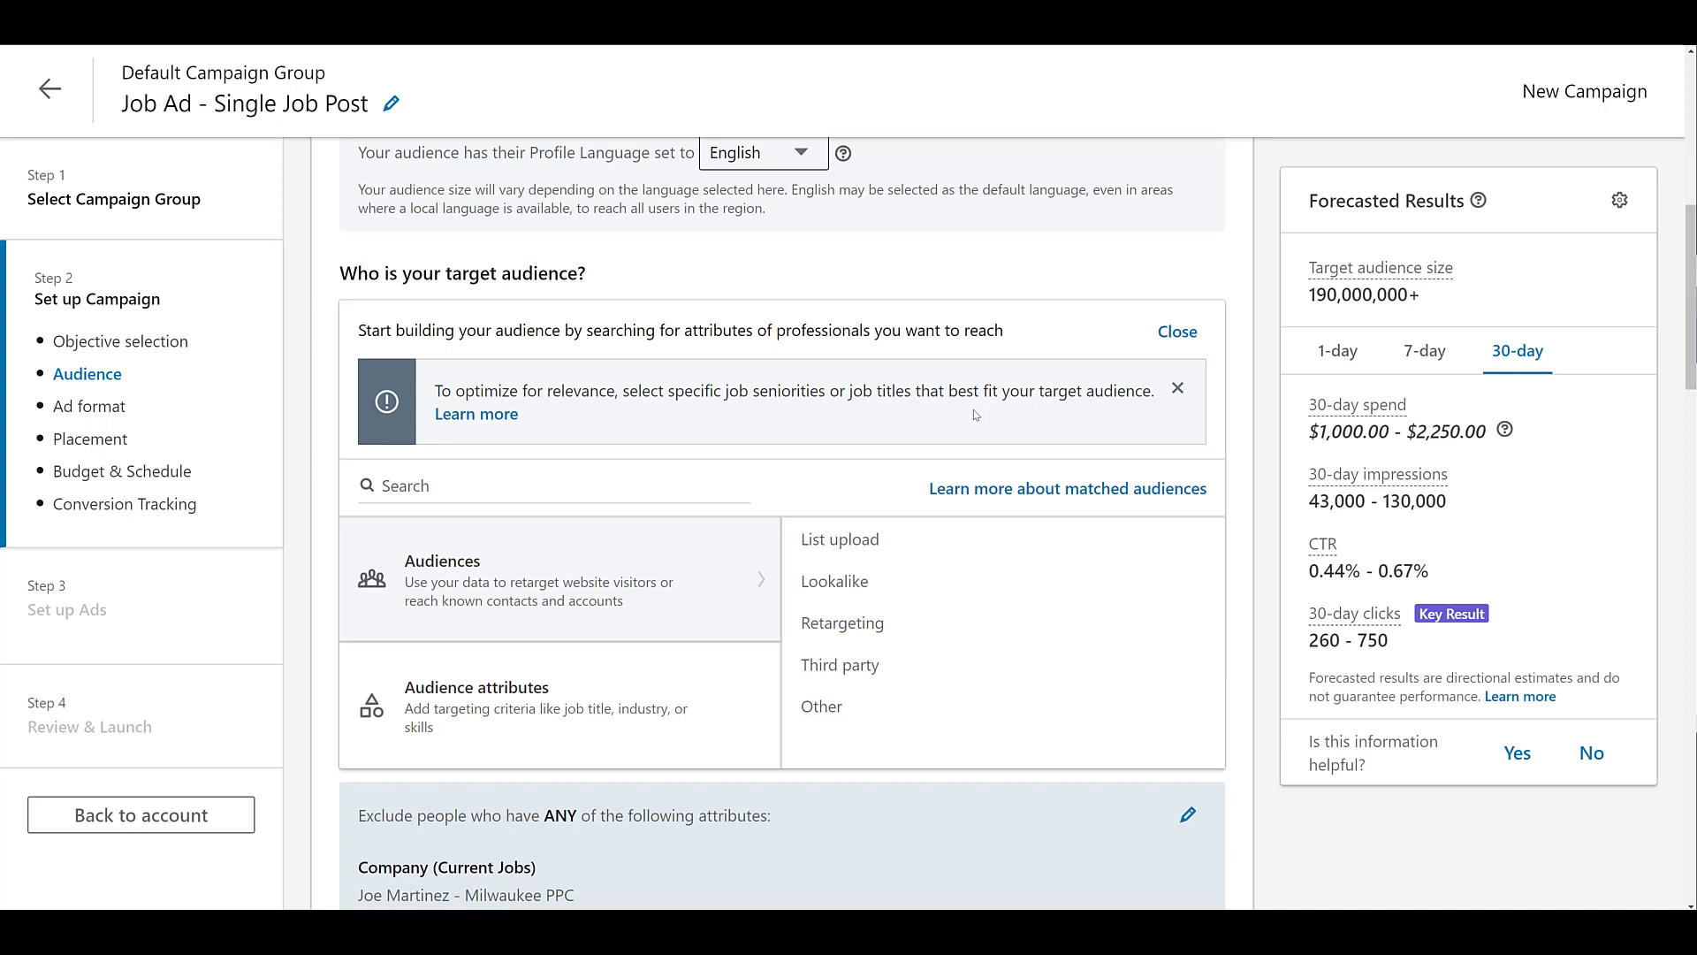
pyautogui.scroll(-4, 975, 414)
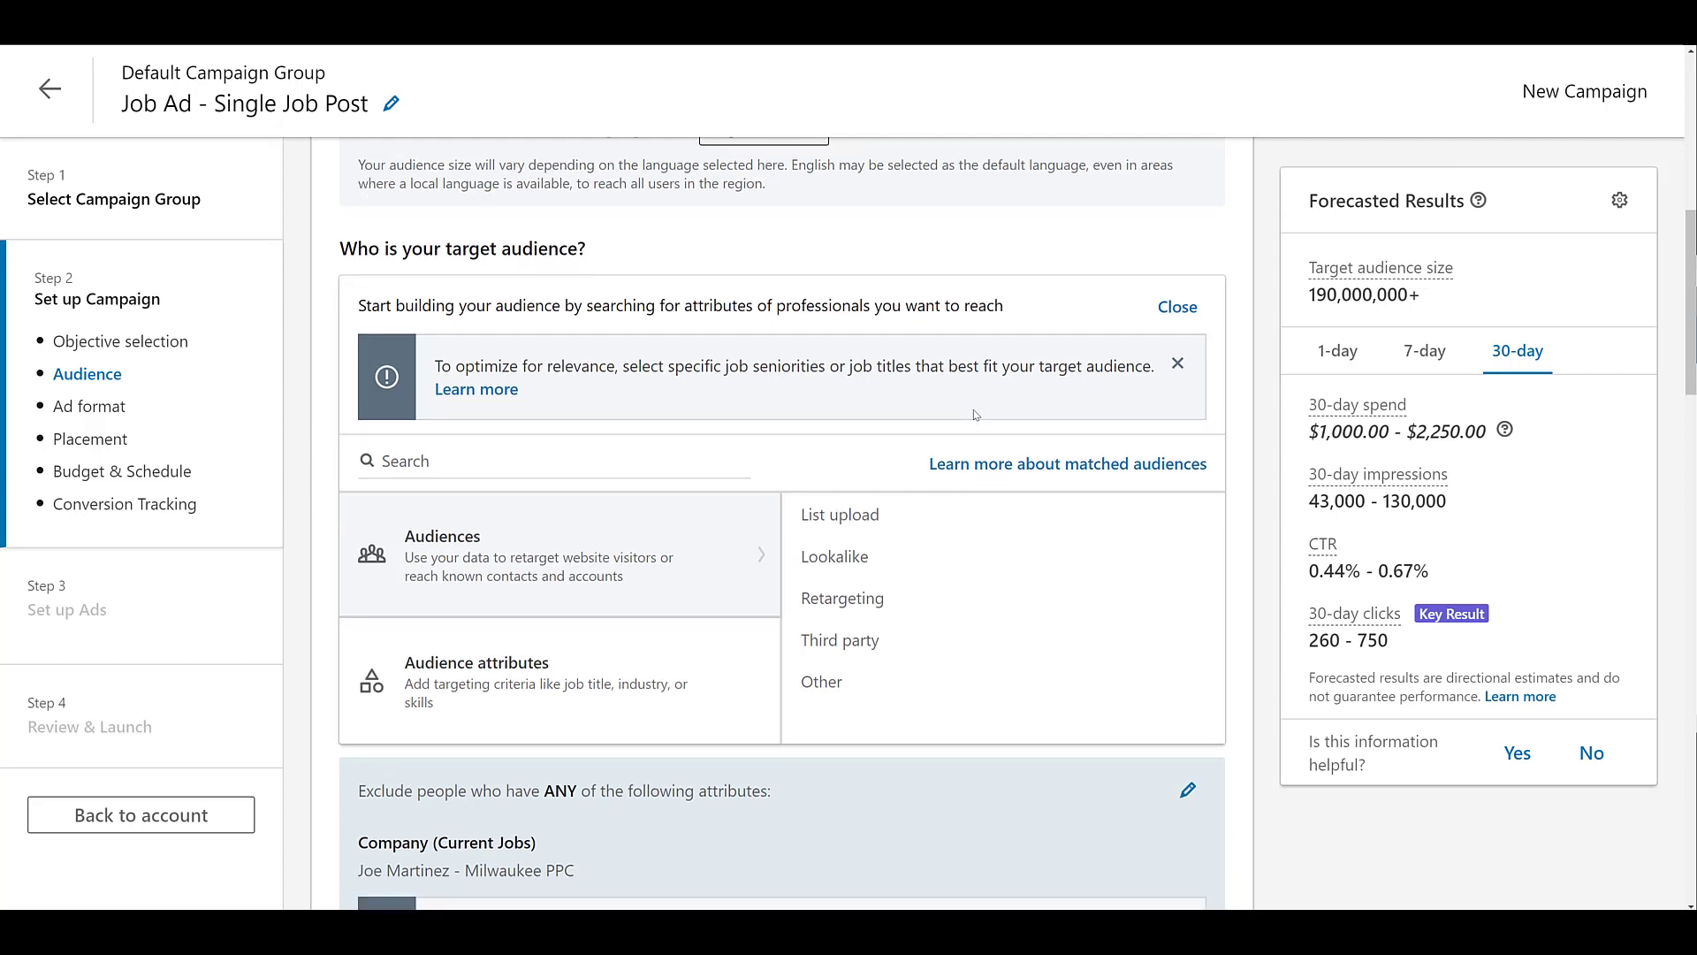
pyautogui.scroll(-1, 975, 413)
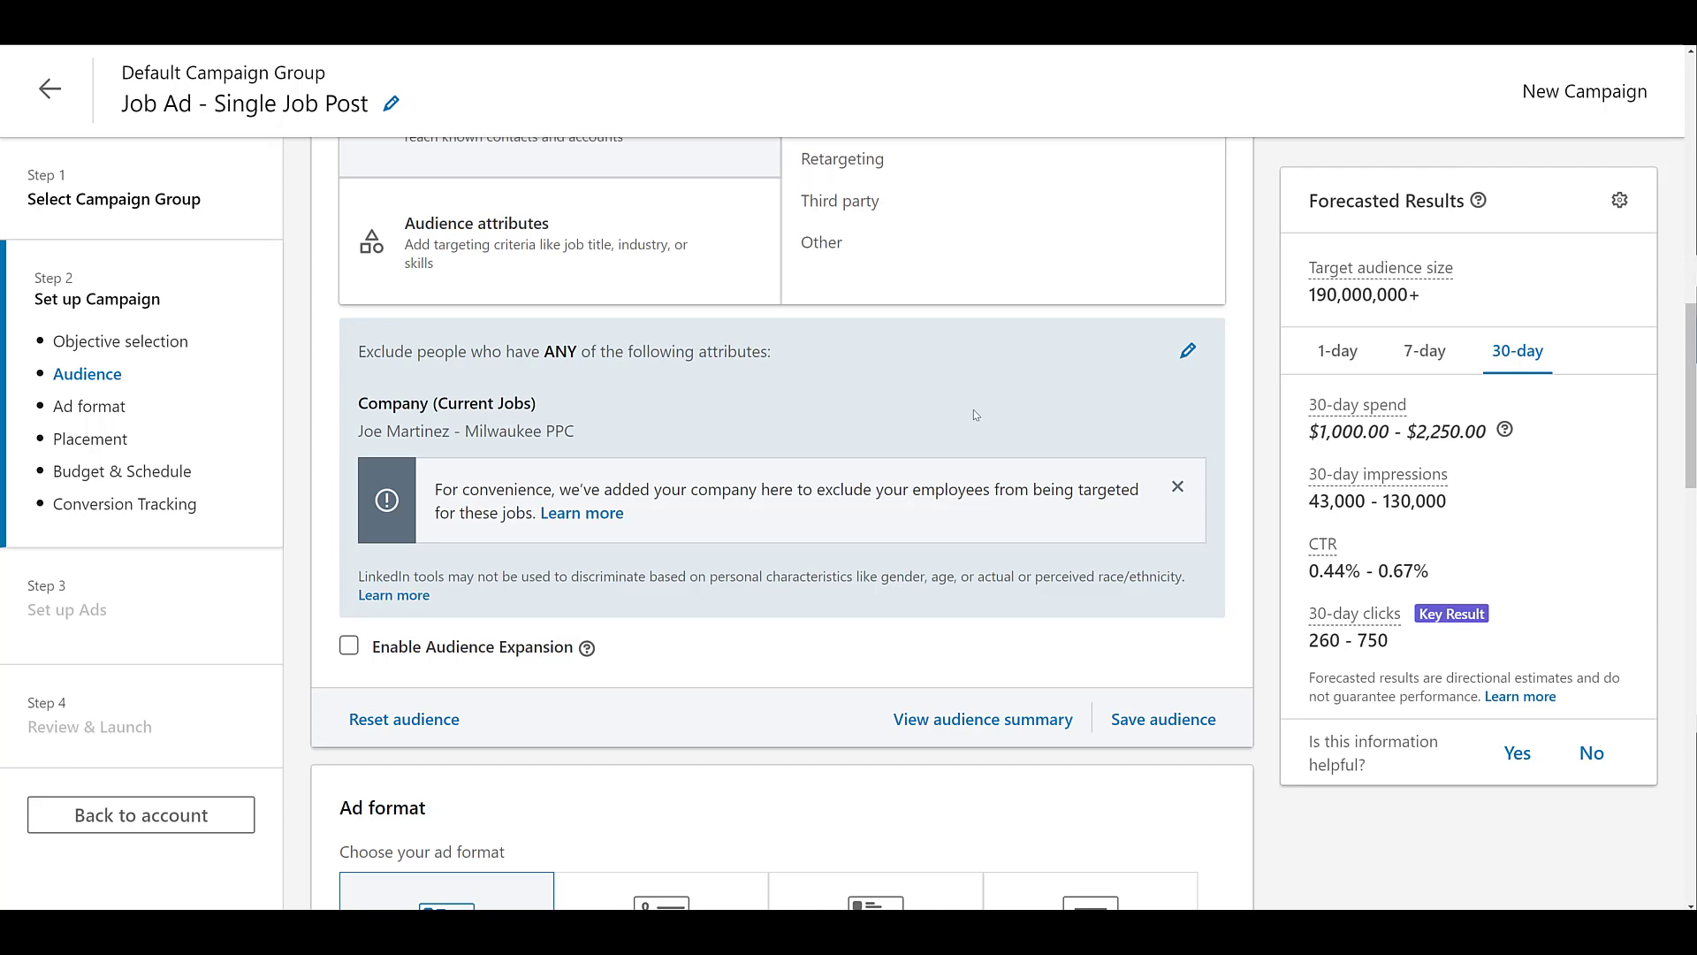
pyautogui.scroll(-4, 975, 415)
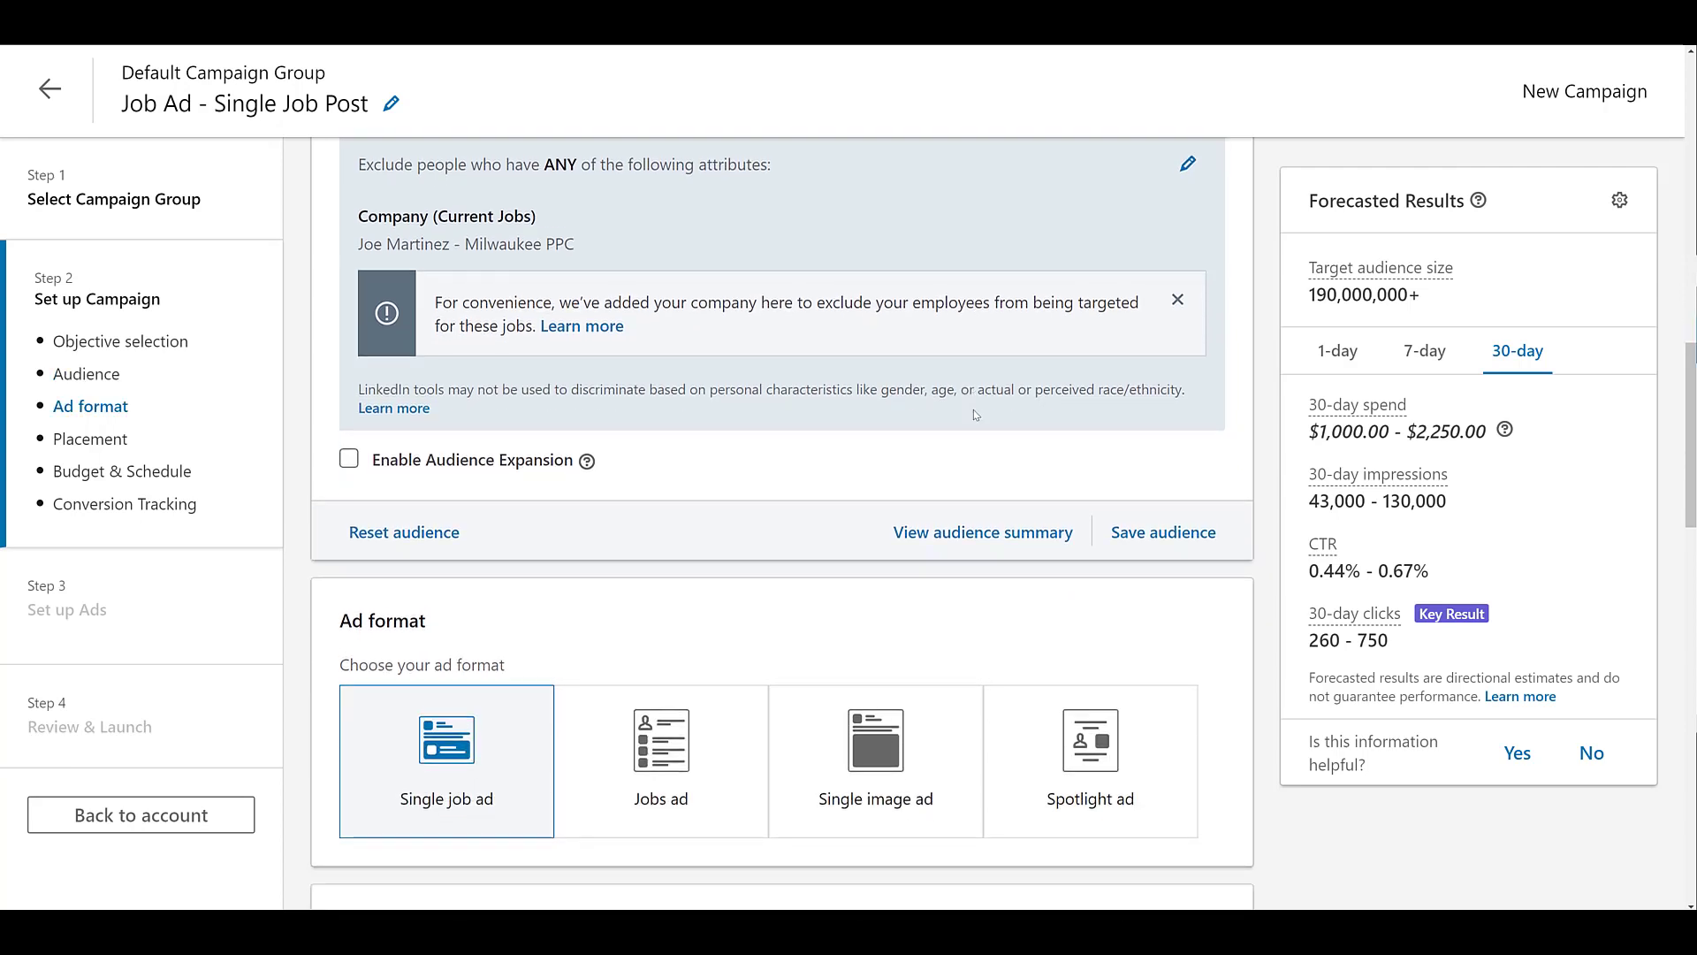
pyautogui.scroll(-2, 975, 415)
pyautogui.scroll(2, 1107, 435)
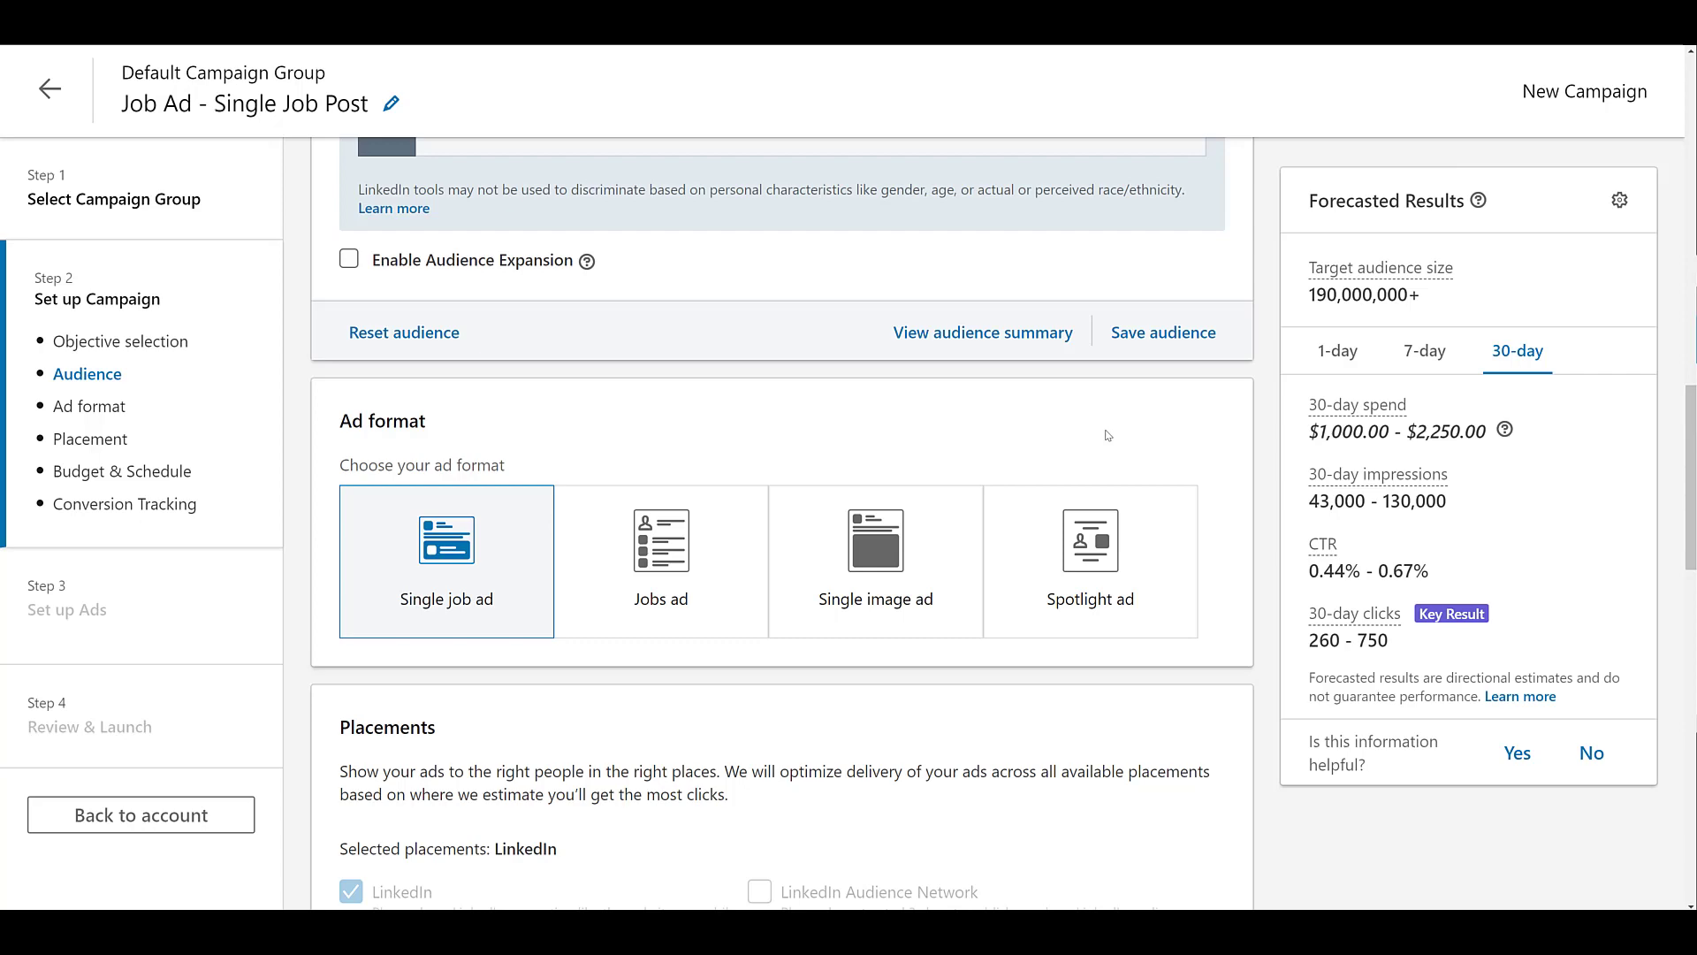
# Review the placements, budget and schedule, and choose Landing page clicks as the bidding optimization goal
pyautogui.scroll(-5, 1107, 435)
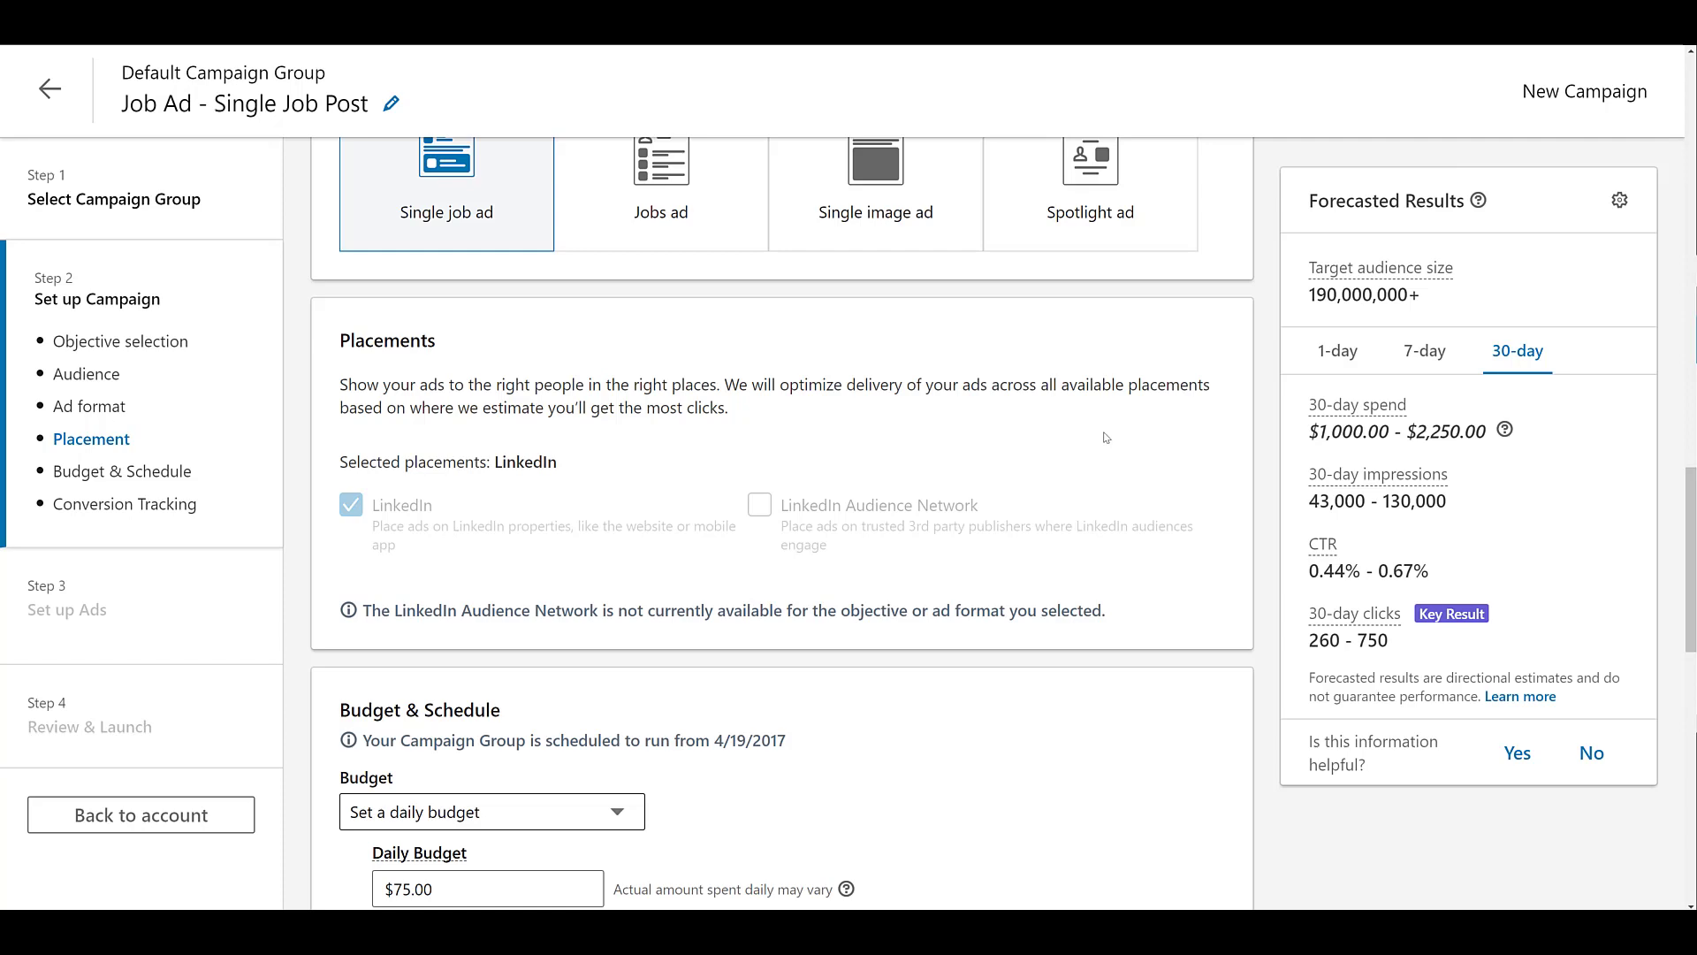
pyautogui.scroll(-6, 1104, 437)
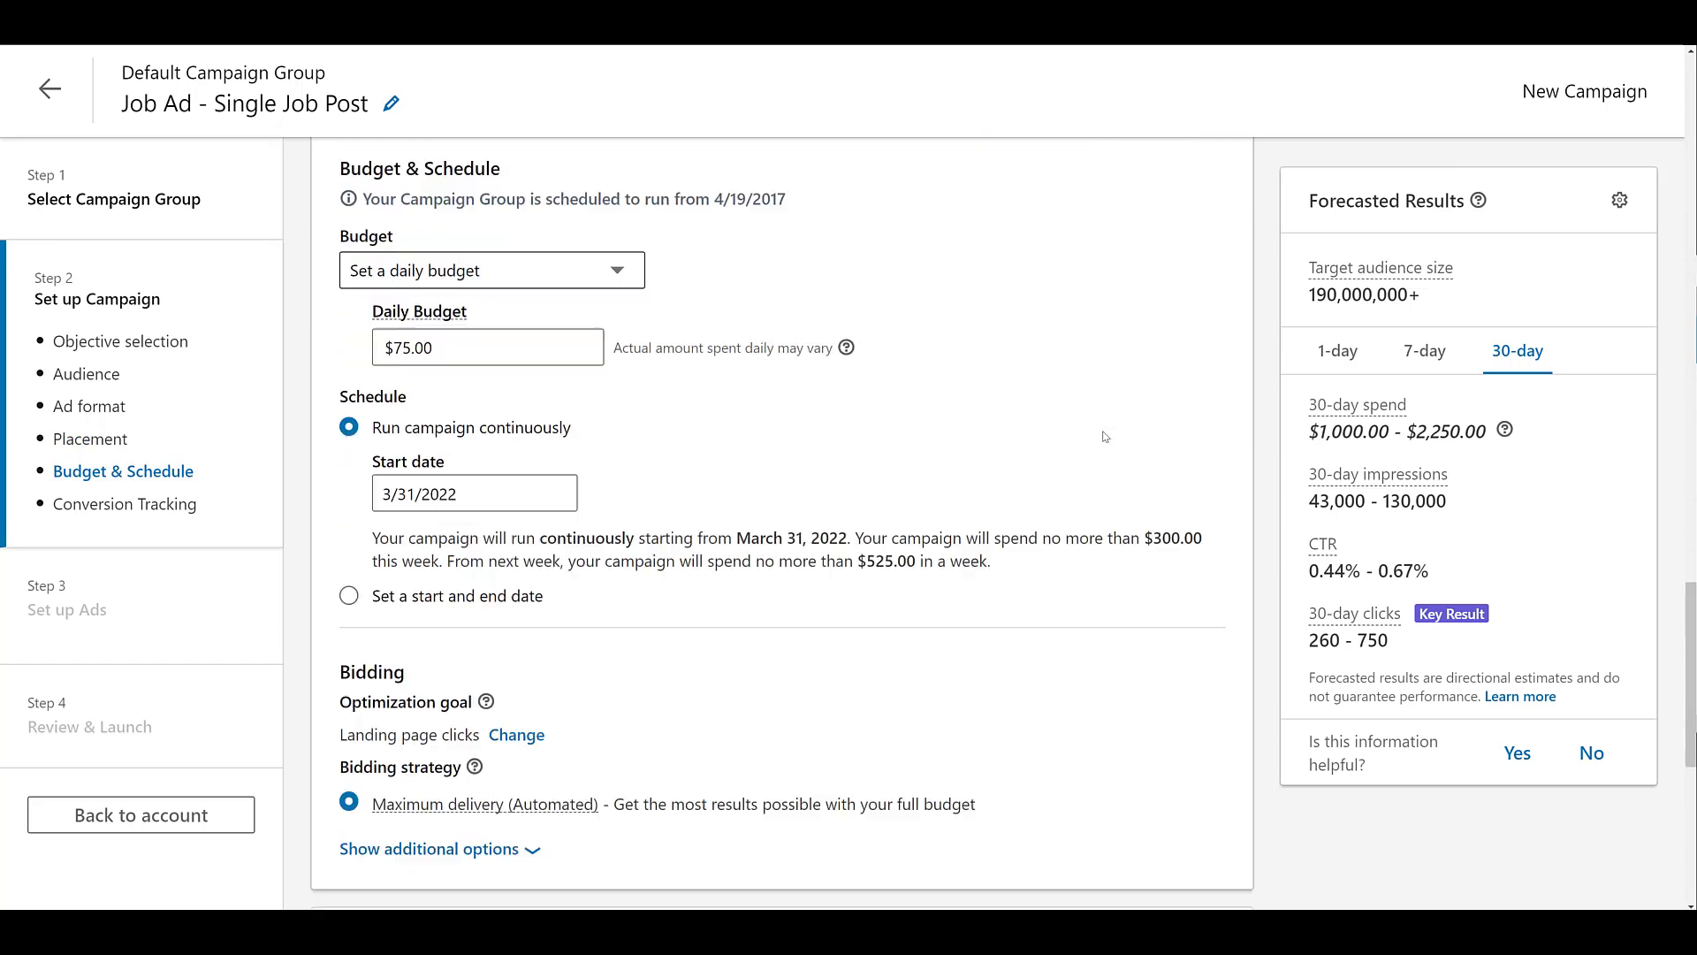
pyautogui.scroll(-4, 1105, 436)
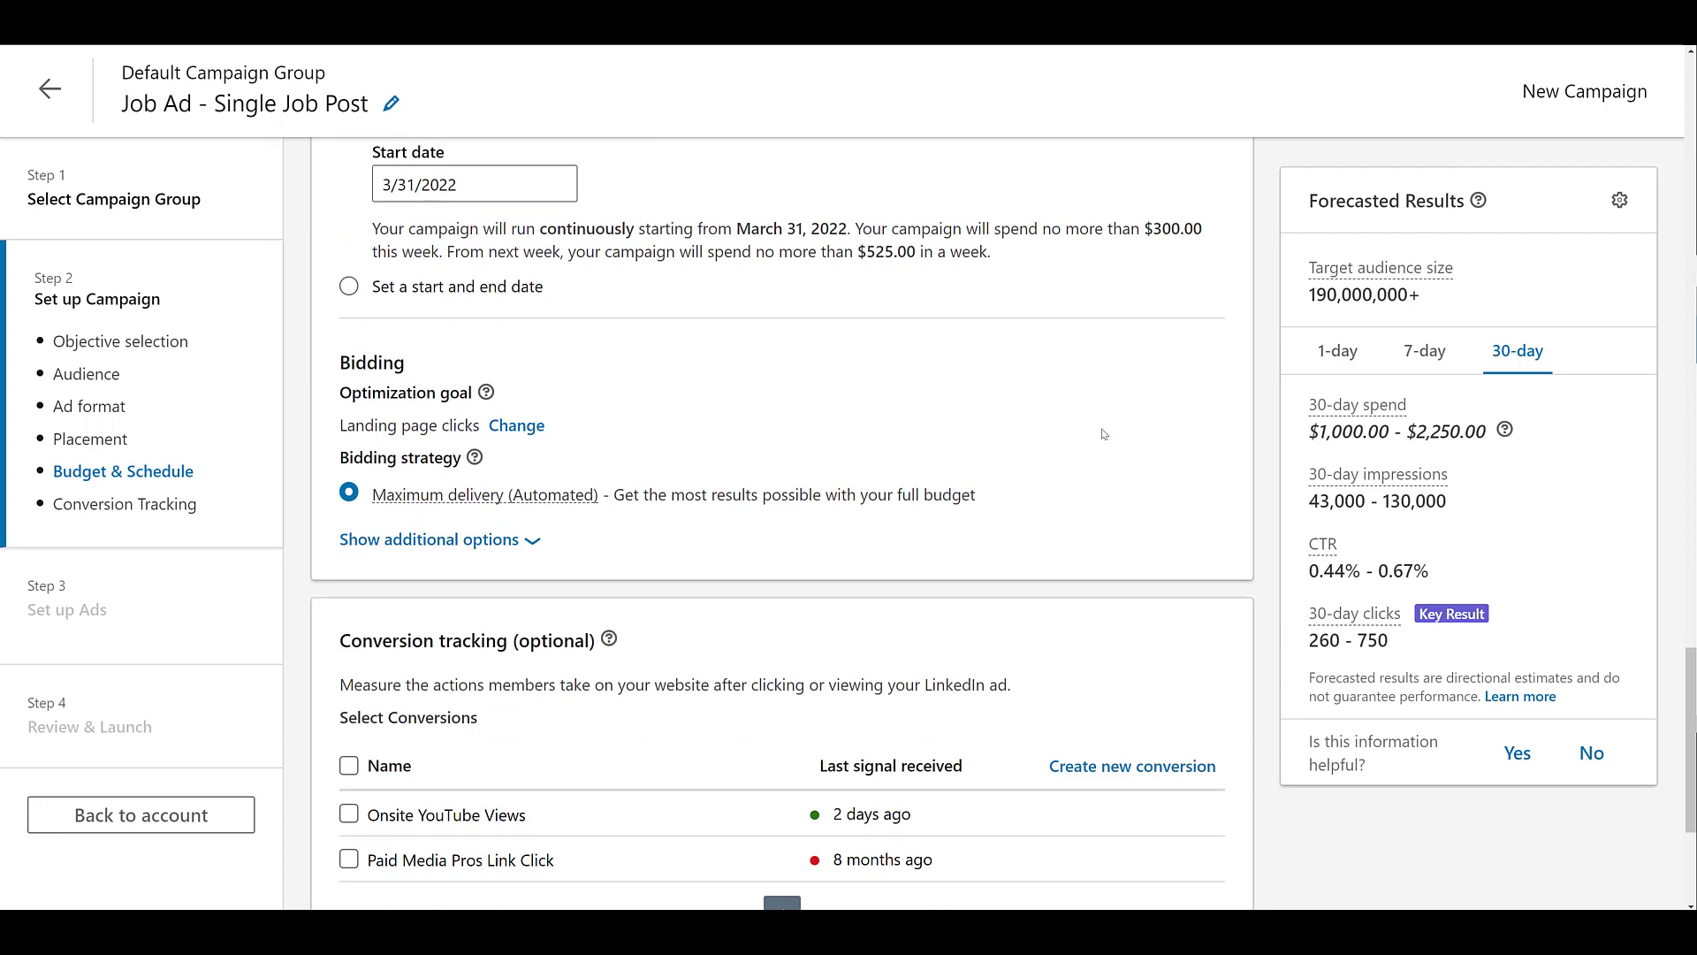
pyautogui.click(517, 426)
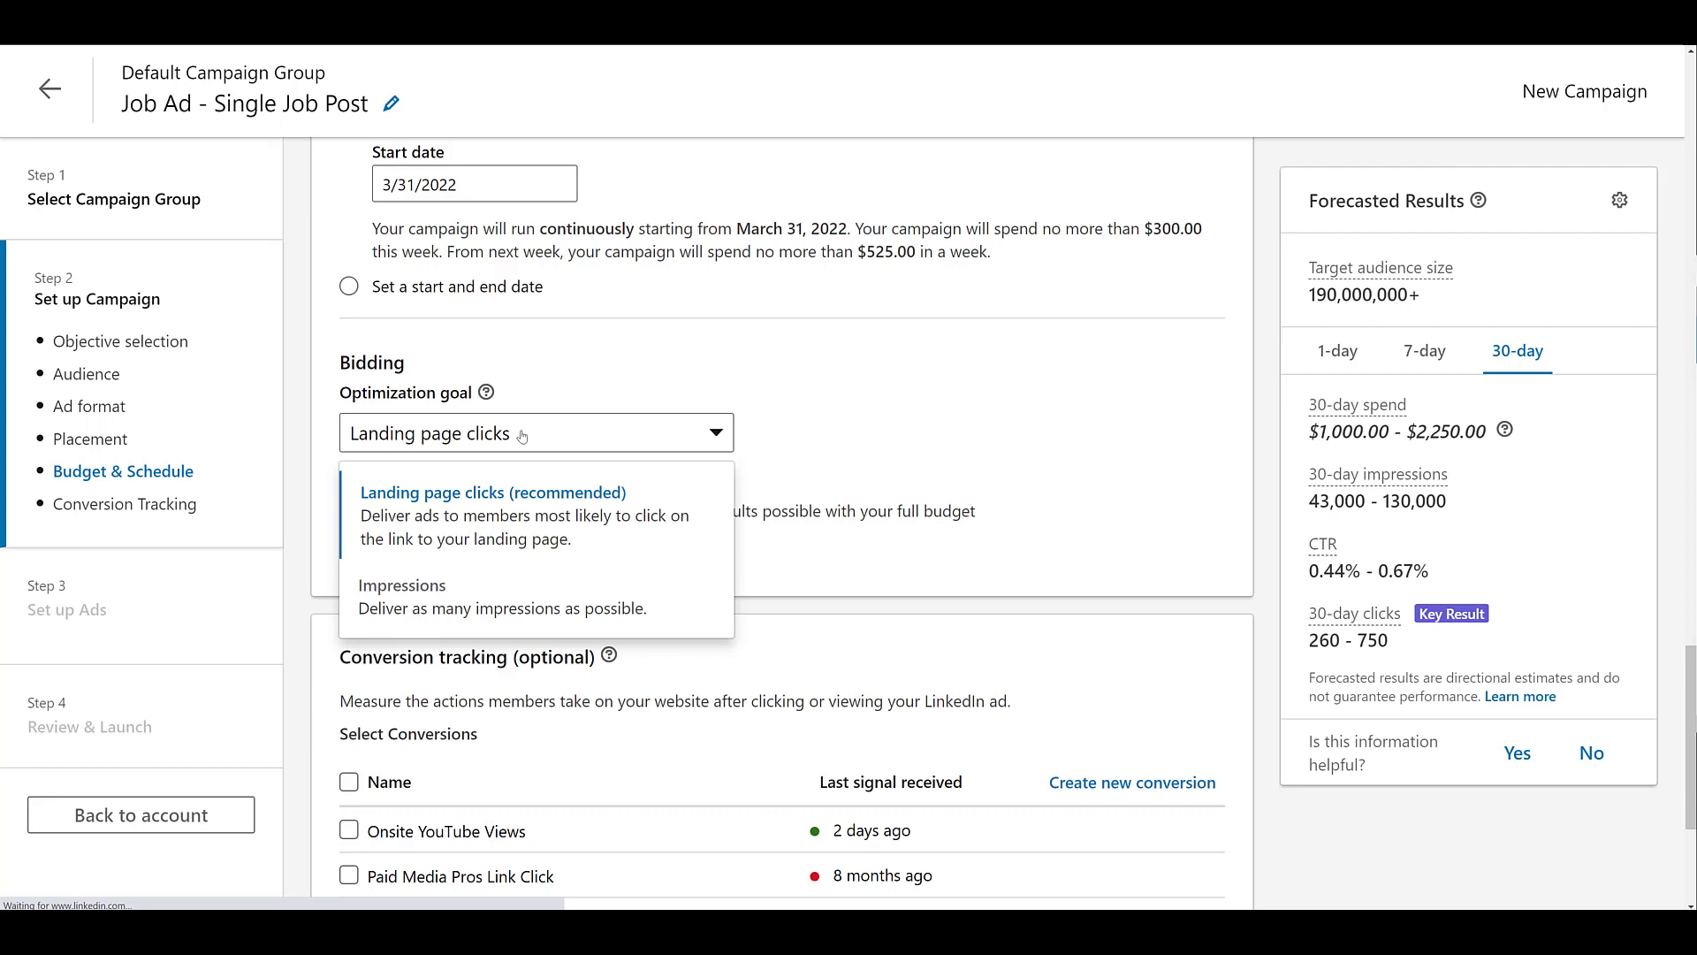
pyautogui.click(532, 490)
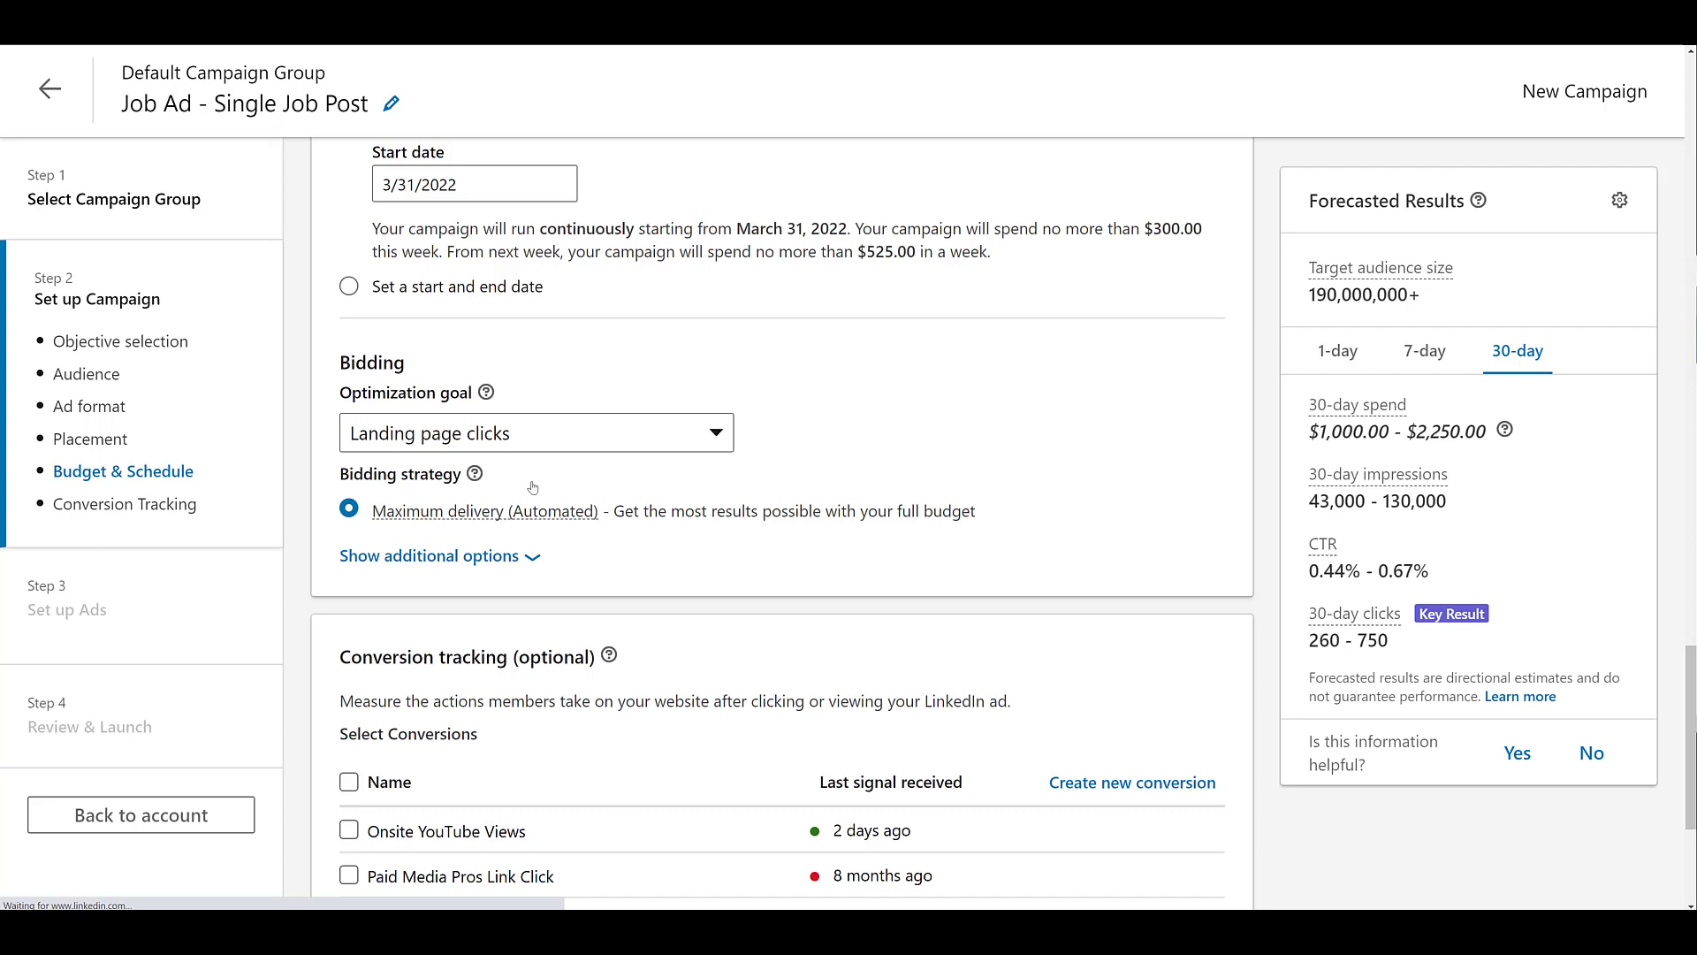
# Show the additional bidding strategies and switch the campaign to Manual bidding
pyautogui.click(516, 570)
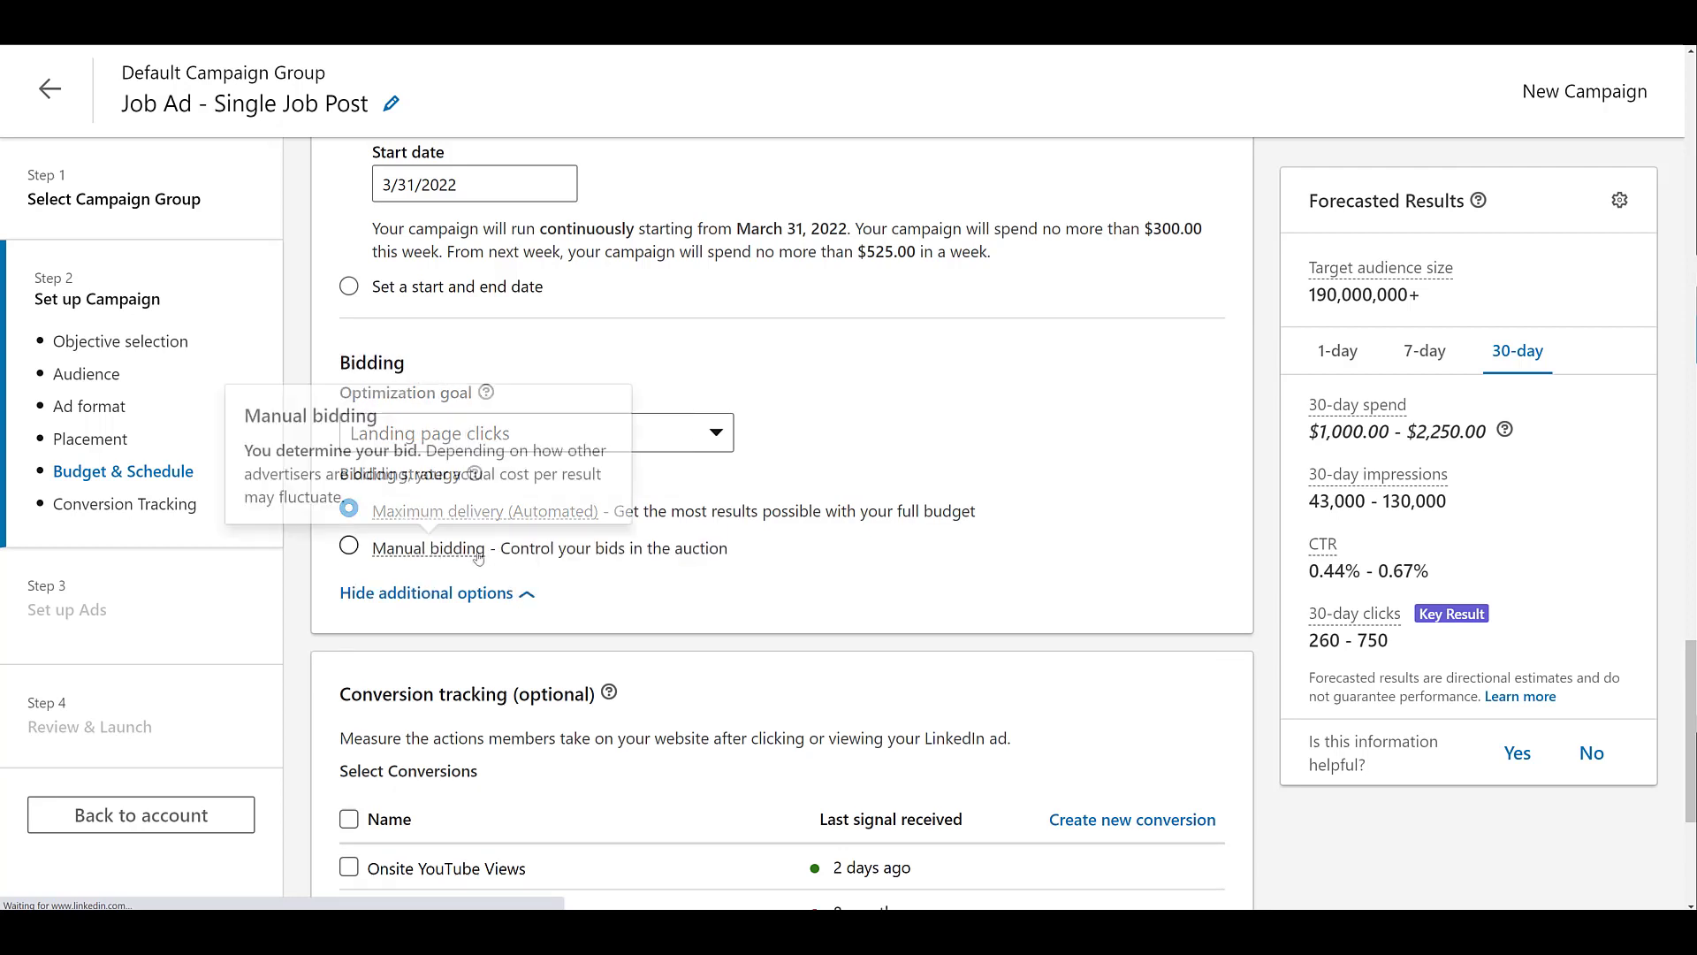
pyautogui.click(349, 546)
pyautogui.click(414, 591)
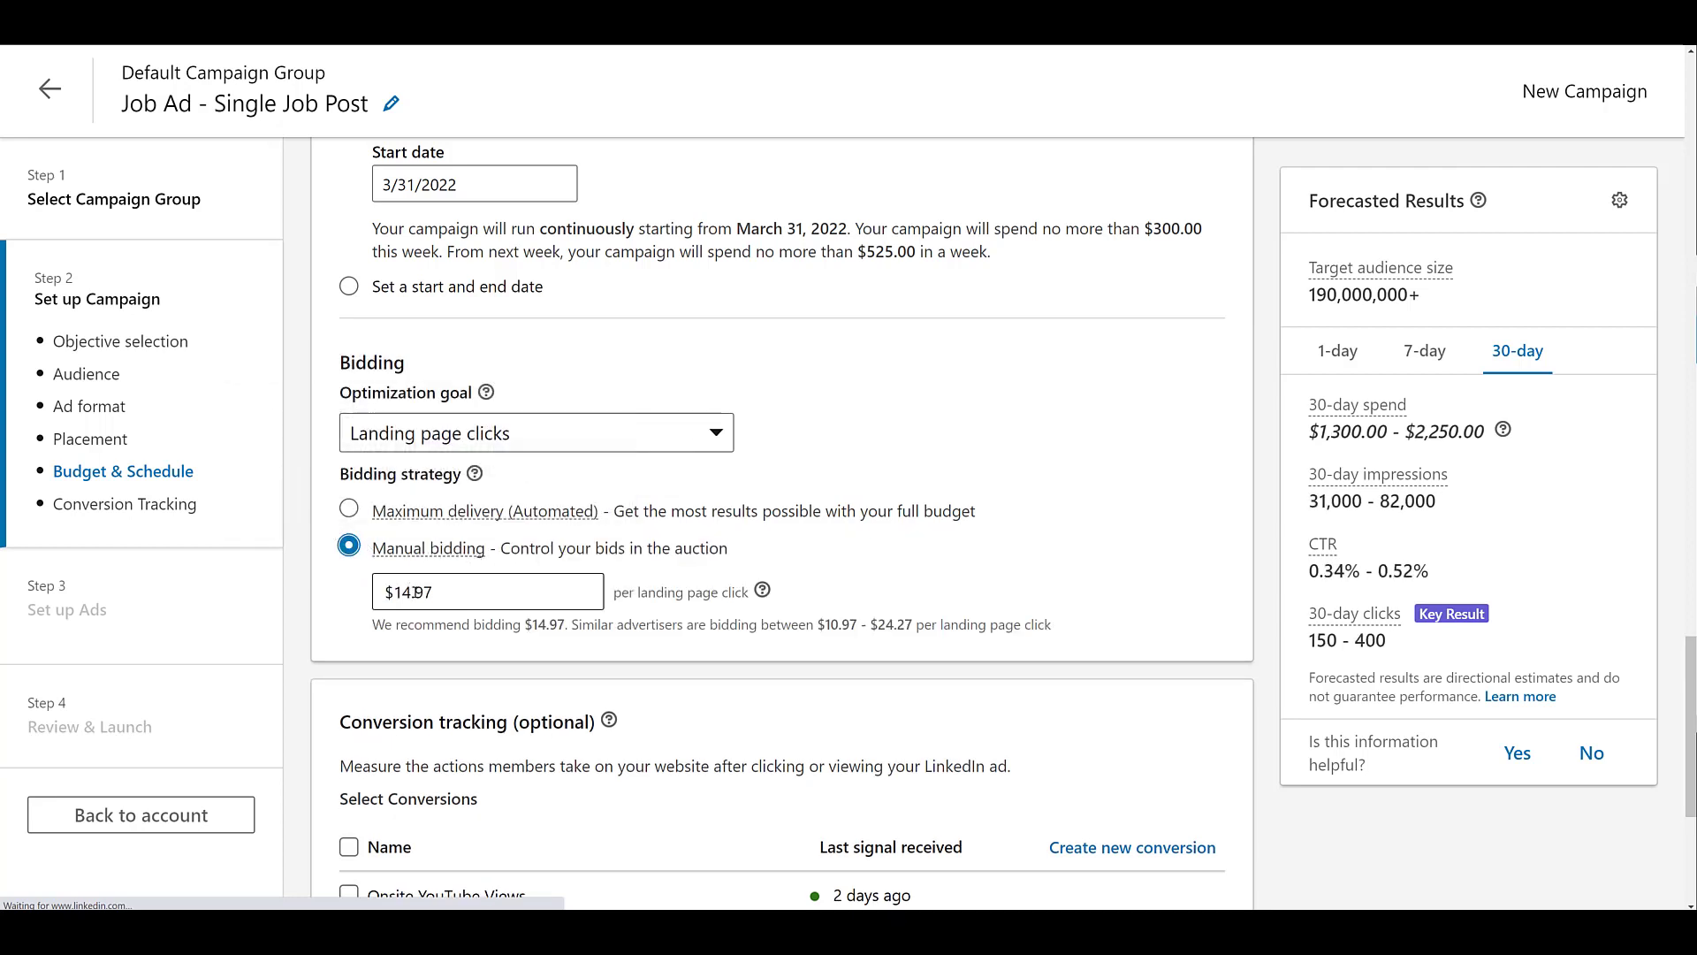
# Try to set the manual bid to $1.00 per landing page click
pyautogui.doubleClick(414, 591)
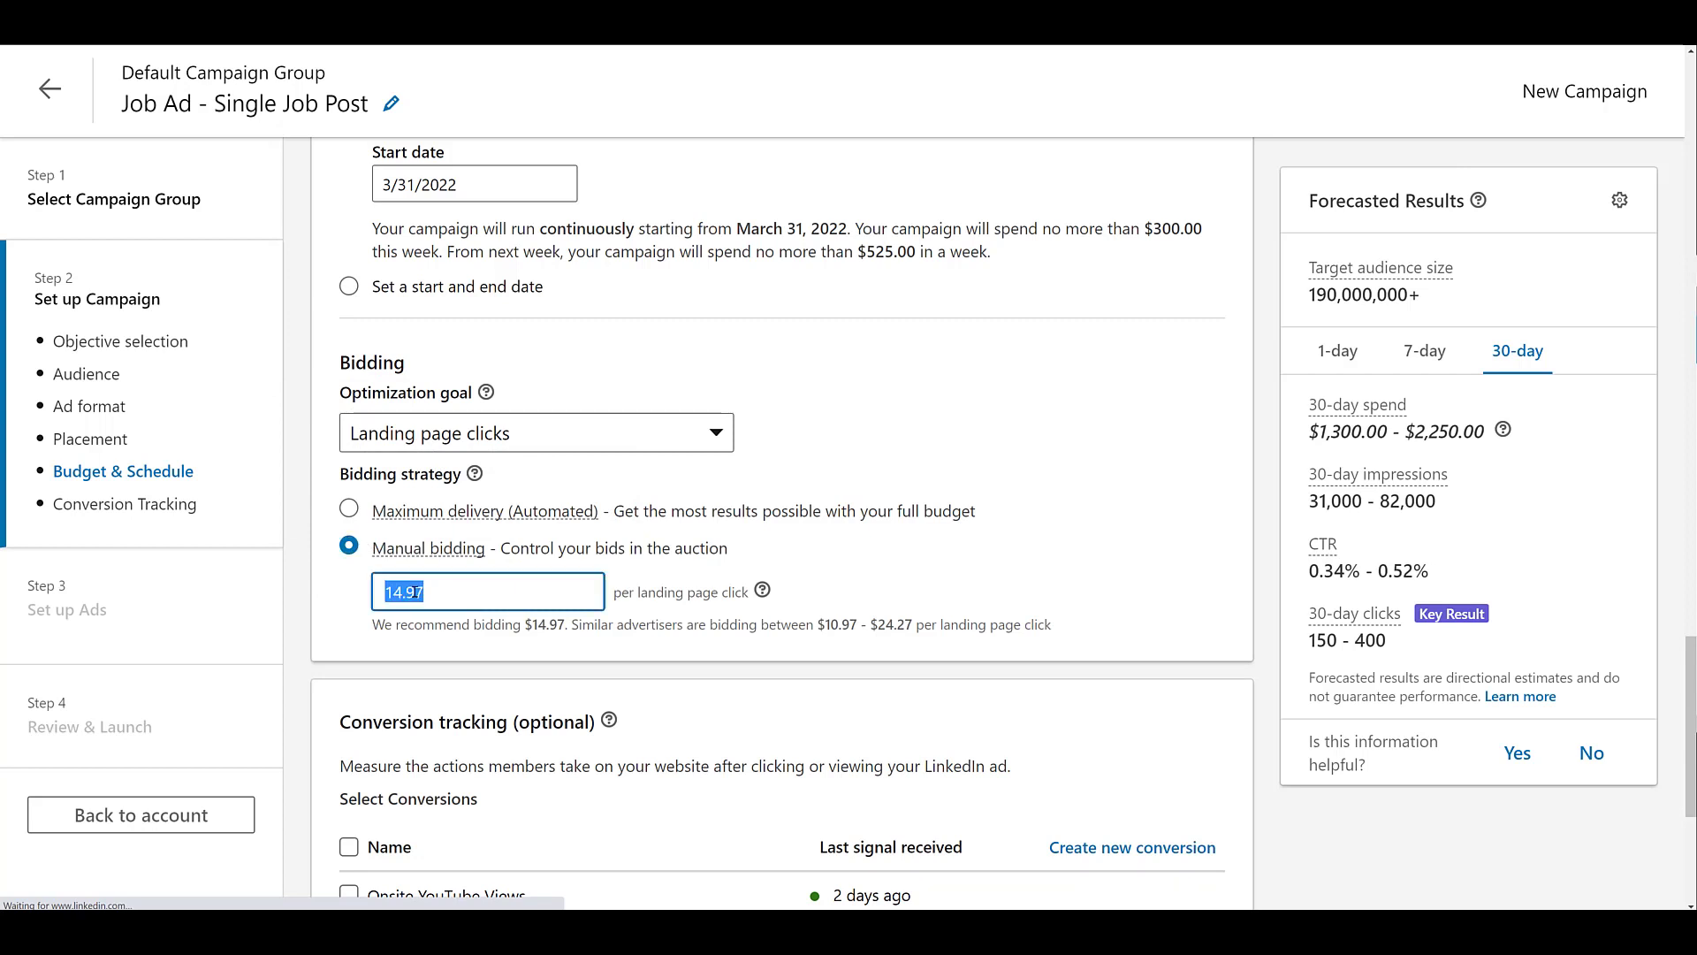
pyautogui.write('1')
pyautogui.click(928, 575)
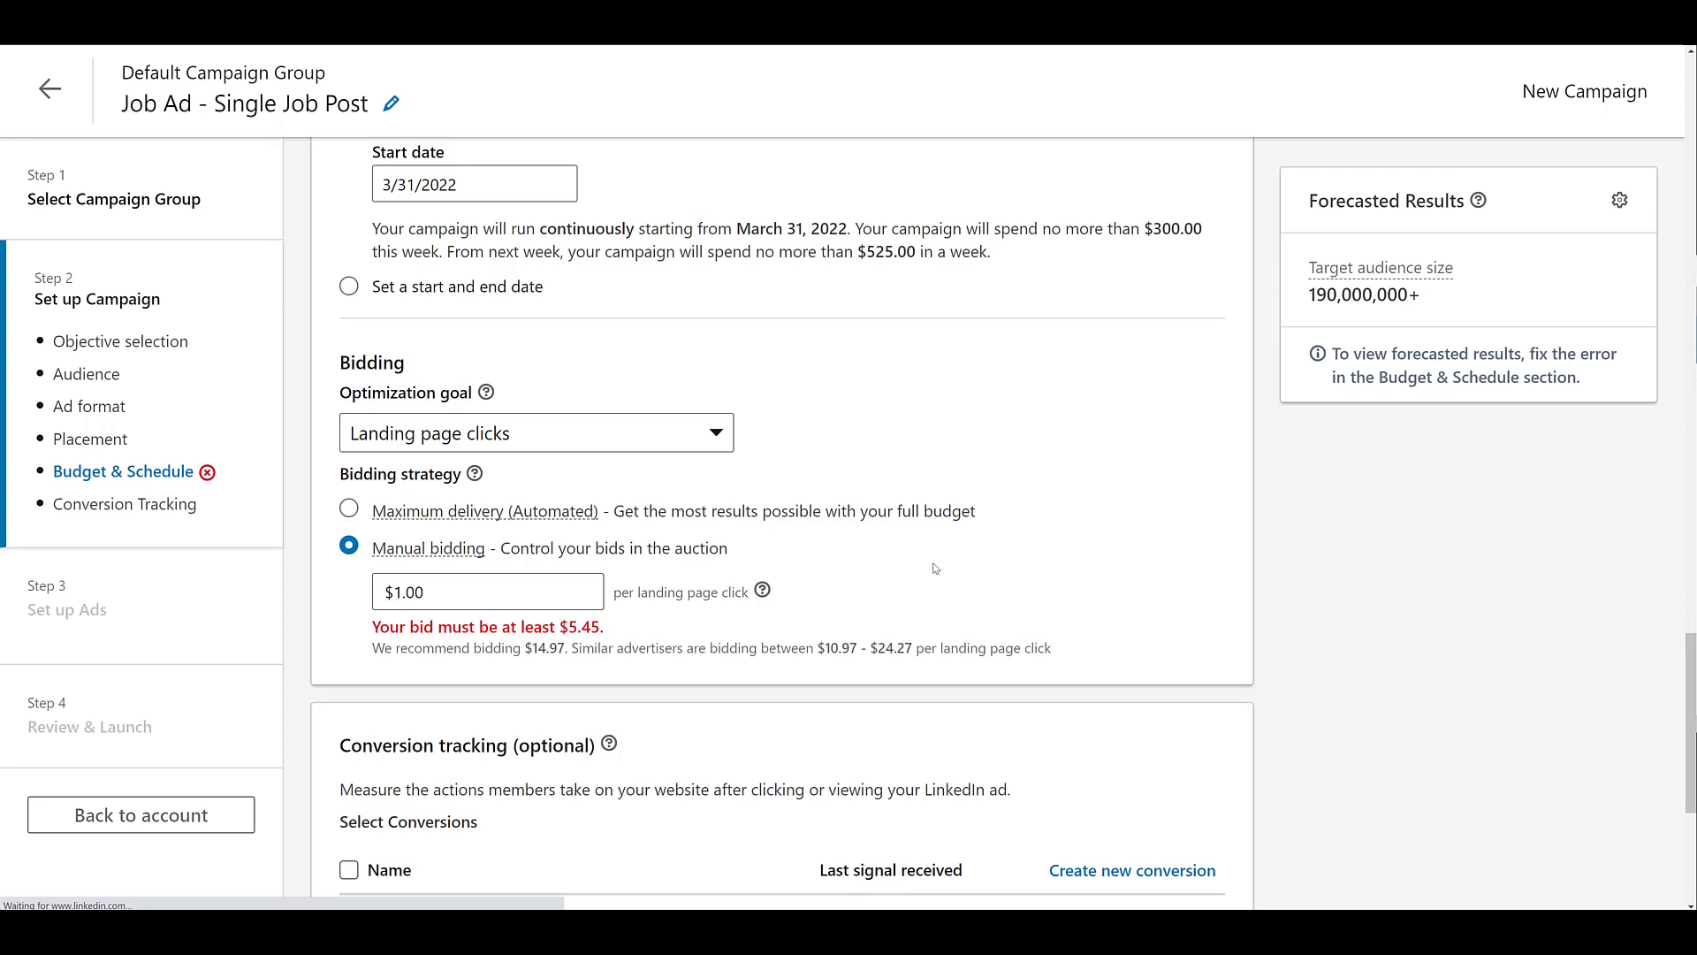
# Set the manual bid to $5.50 per landing page click
pyautogui.doubleClick(406, 591)
pyautogui.write('5.5')
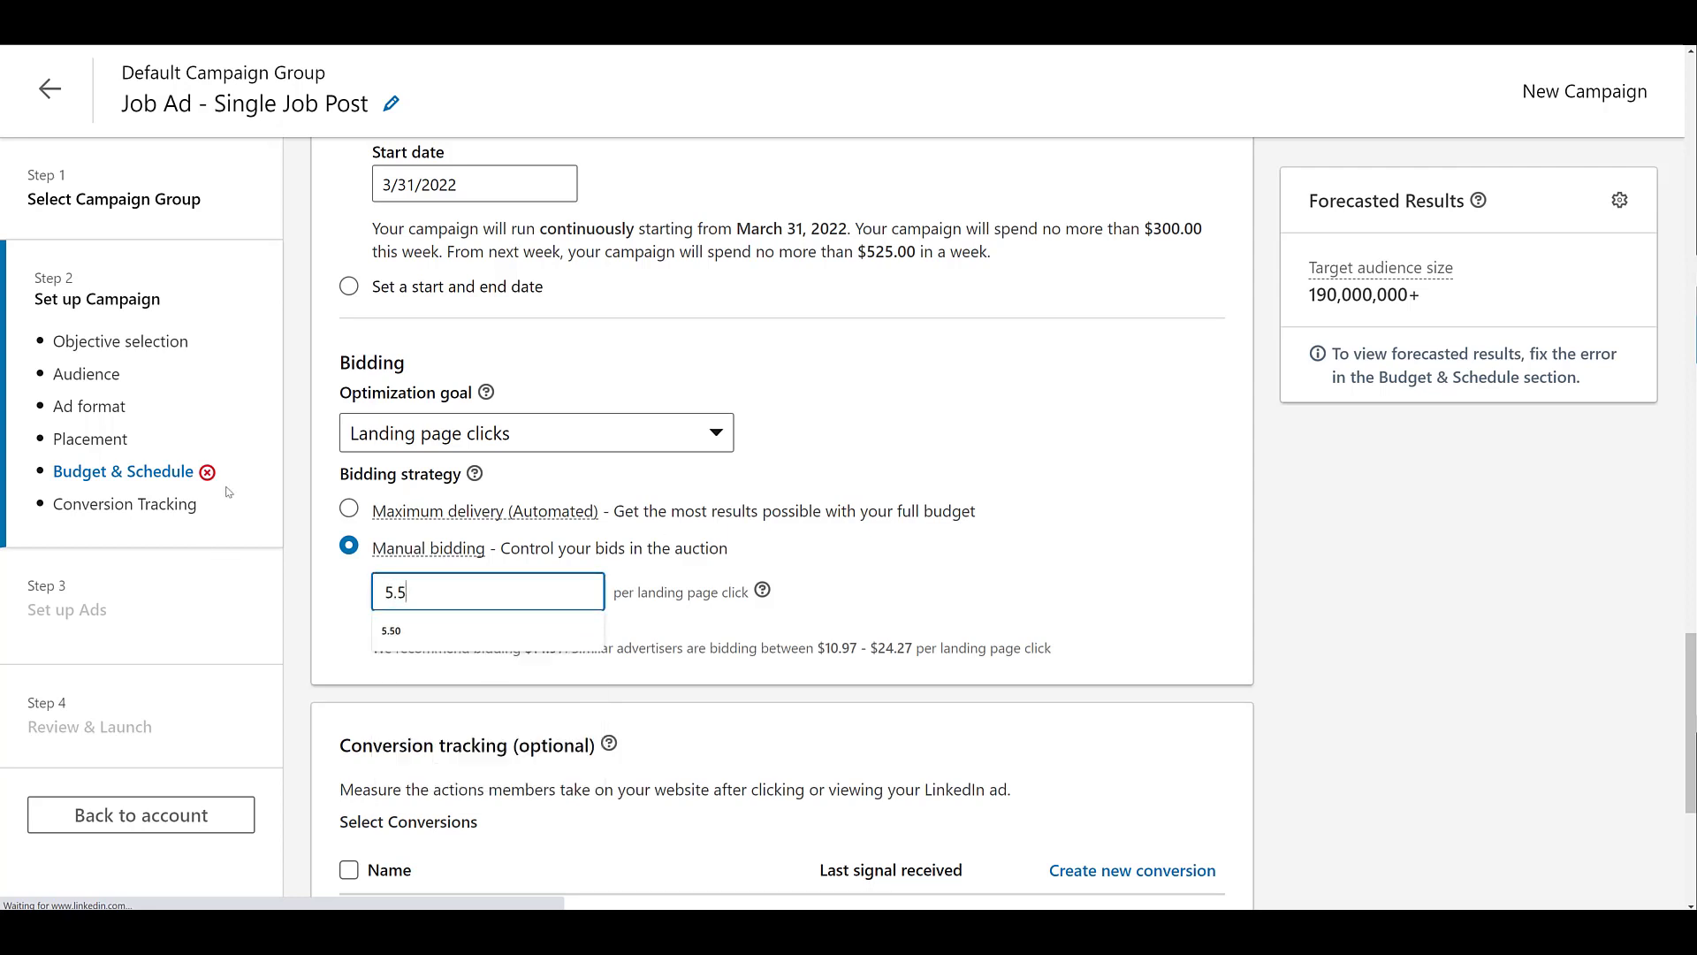
pyautogui.click(228, 491)
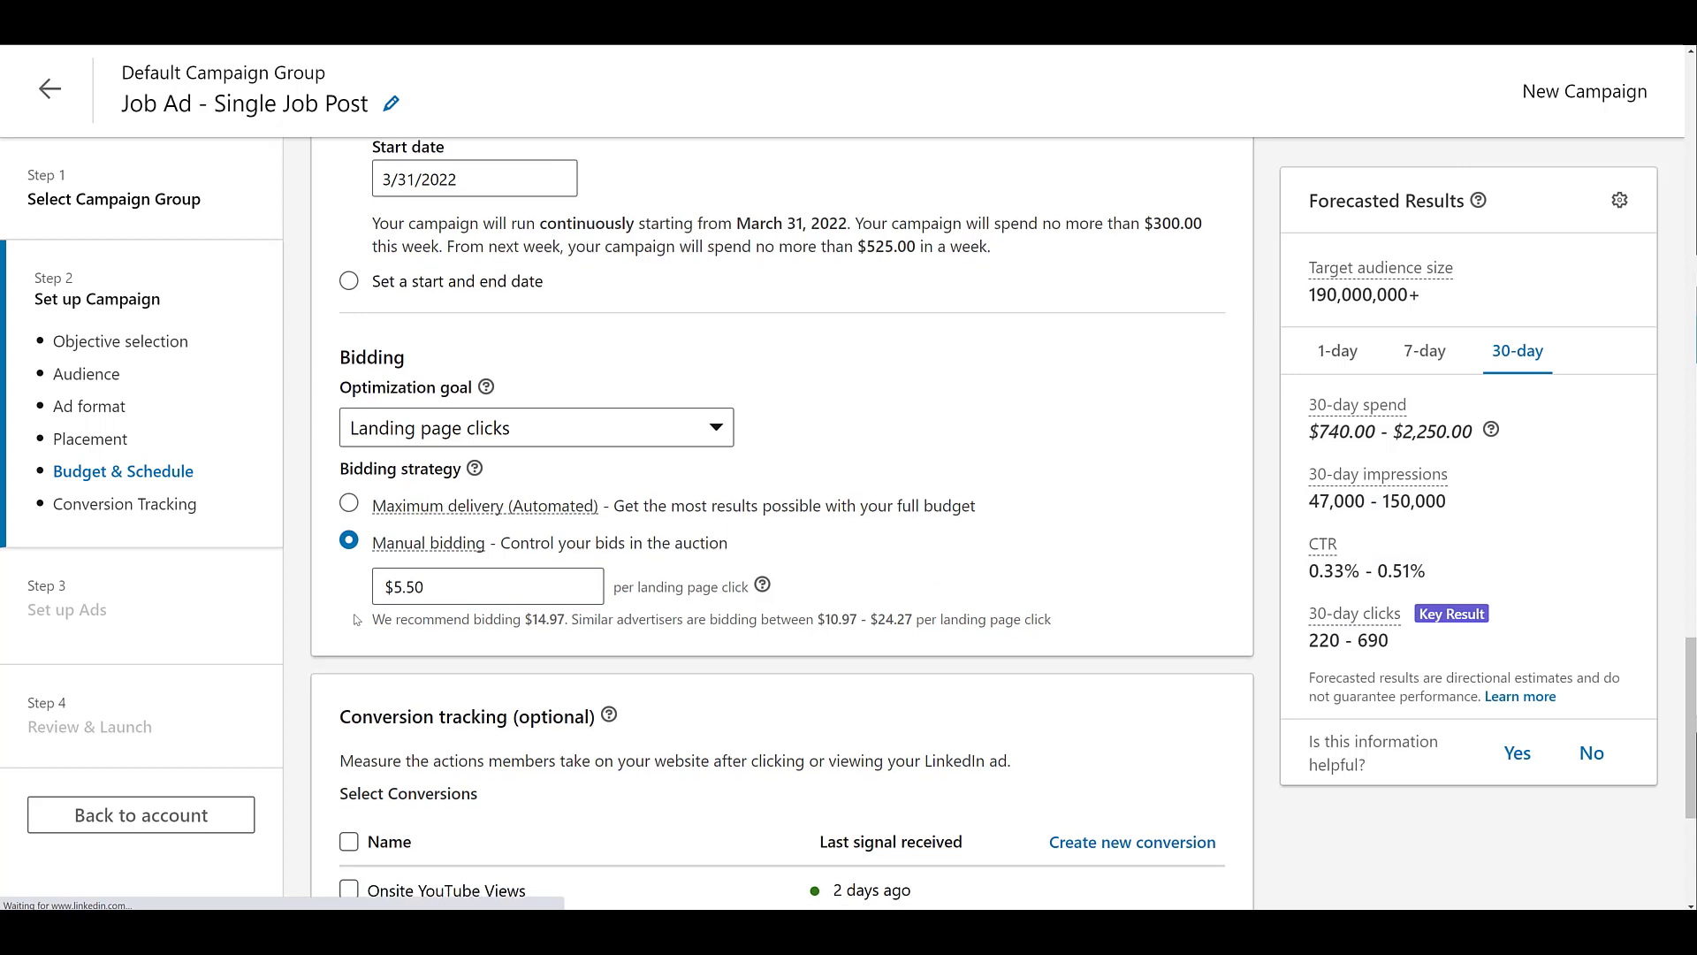
# Select all listed conversions for the campaign's optional conversion tracking
pyautogui.scroll(-3, 355, 619)
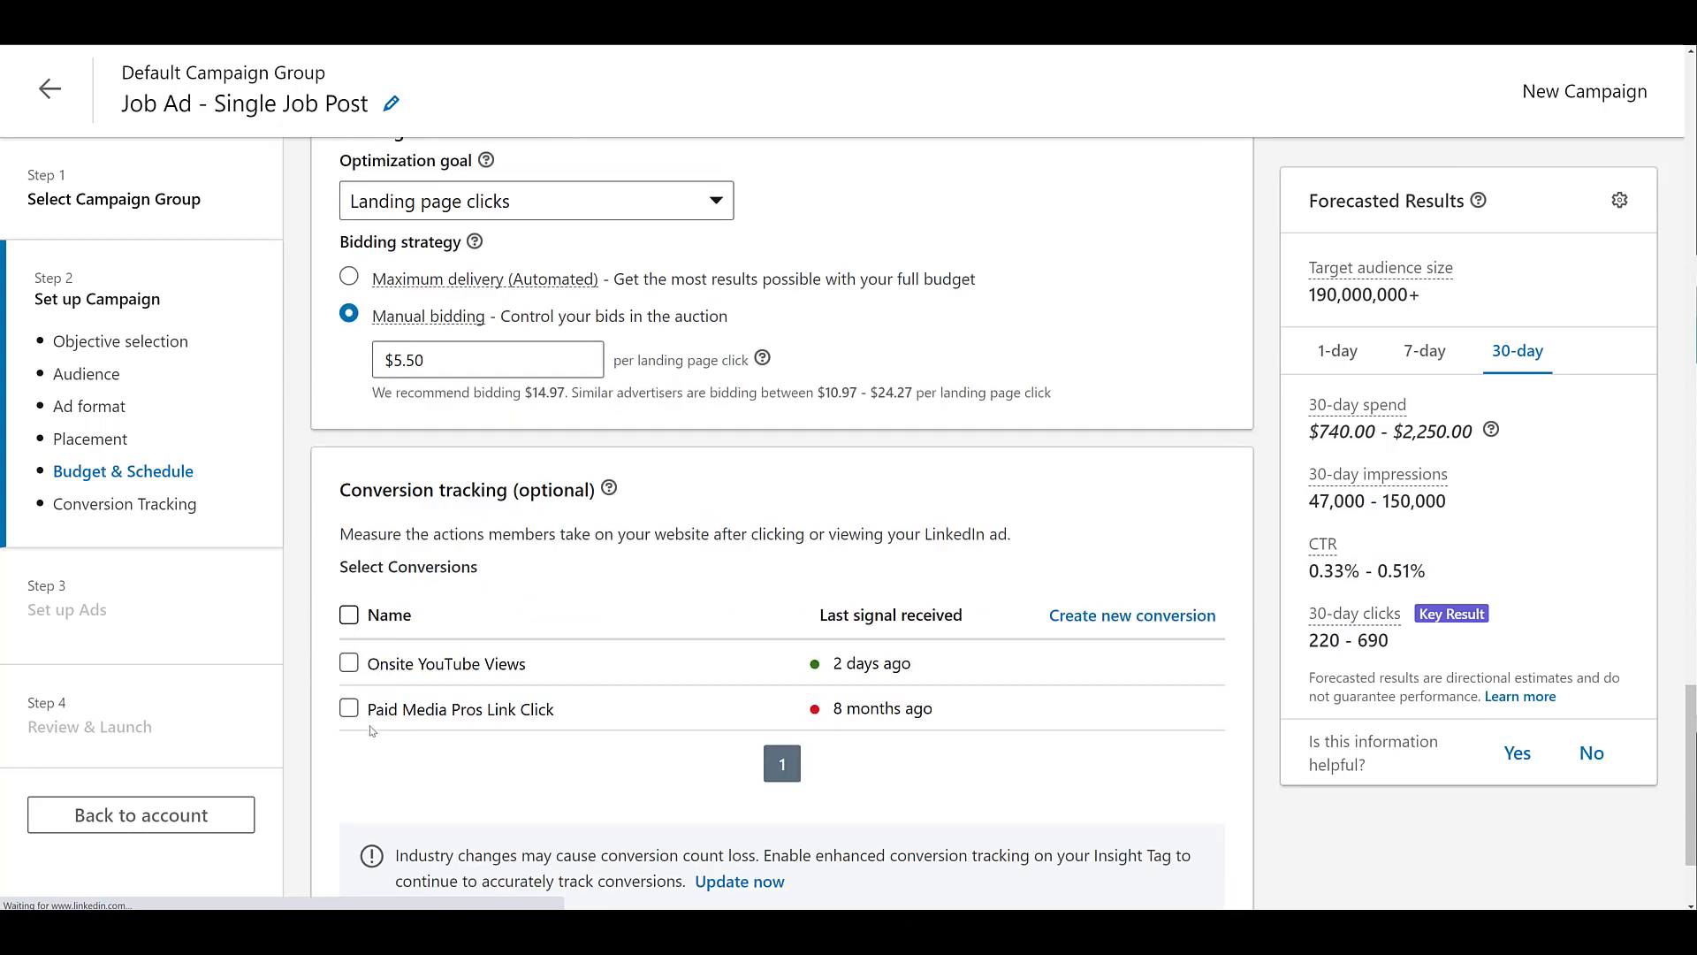
pyautogui.click(349, 614)
pyautogui.scroll(-2, 353, 623)
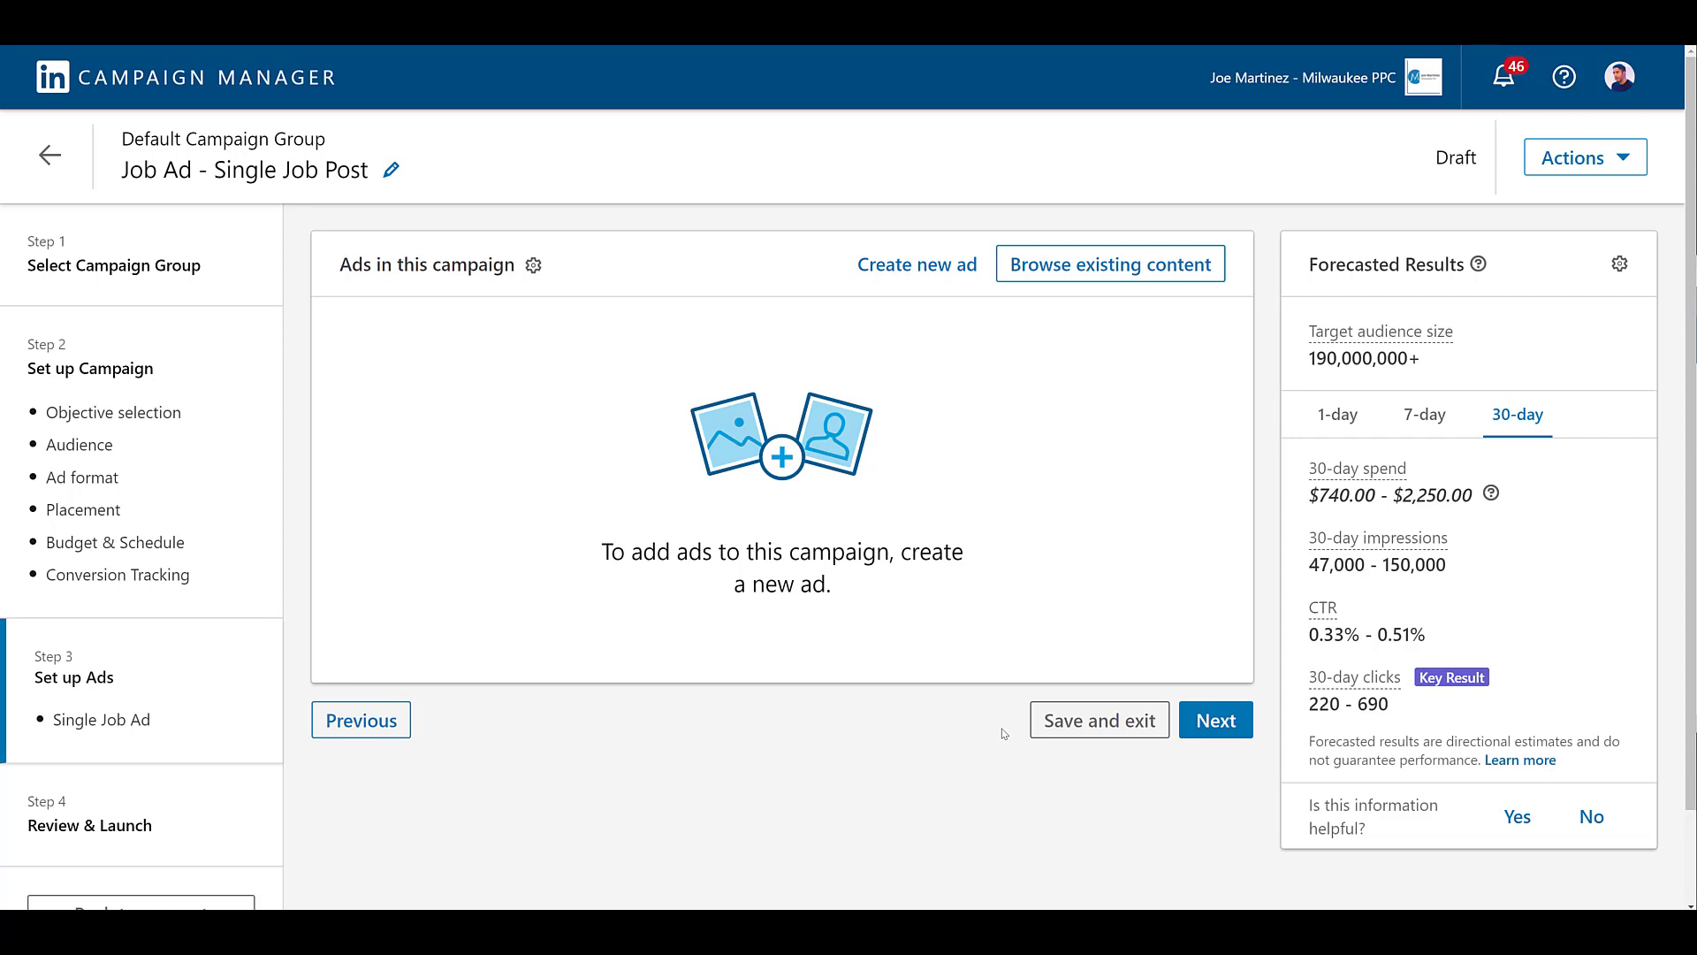
# Create a new single job ad and link it to the PPC Specialist job found by searching for "ppc"
pyautogui.click(962, 277)
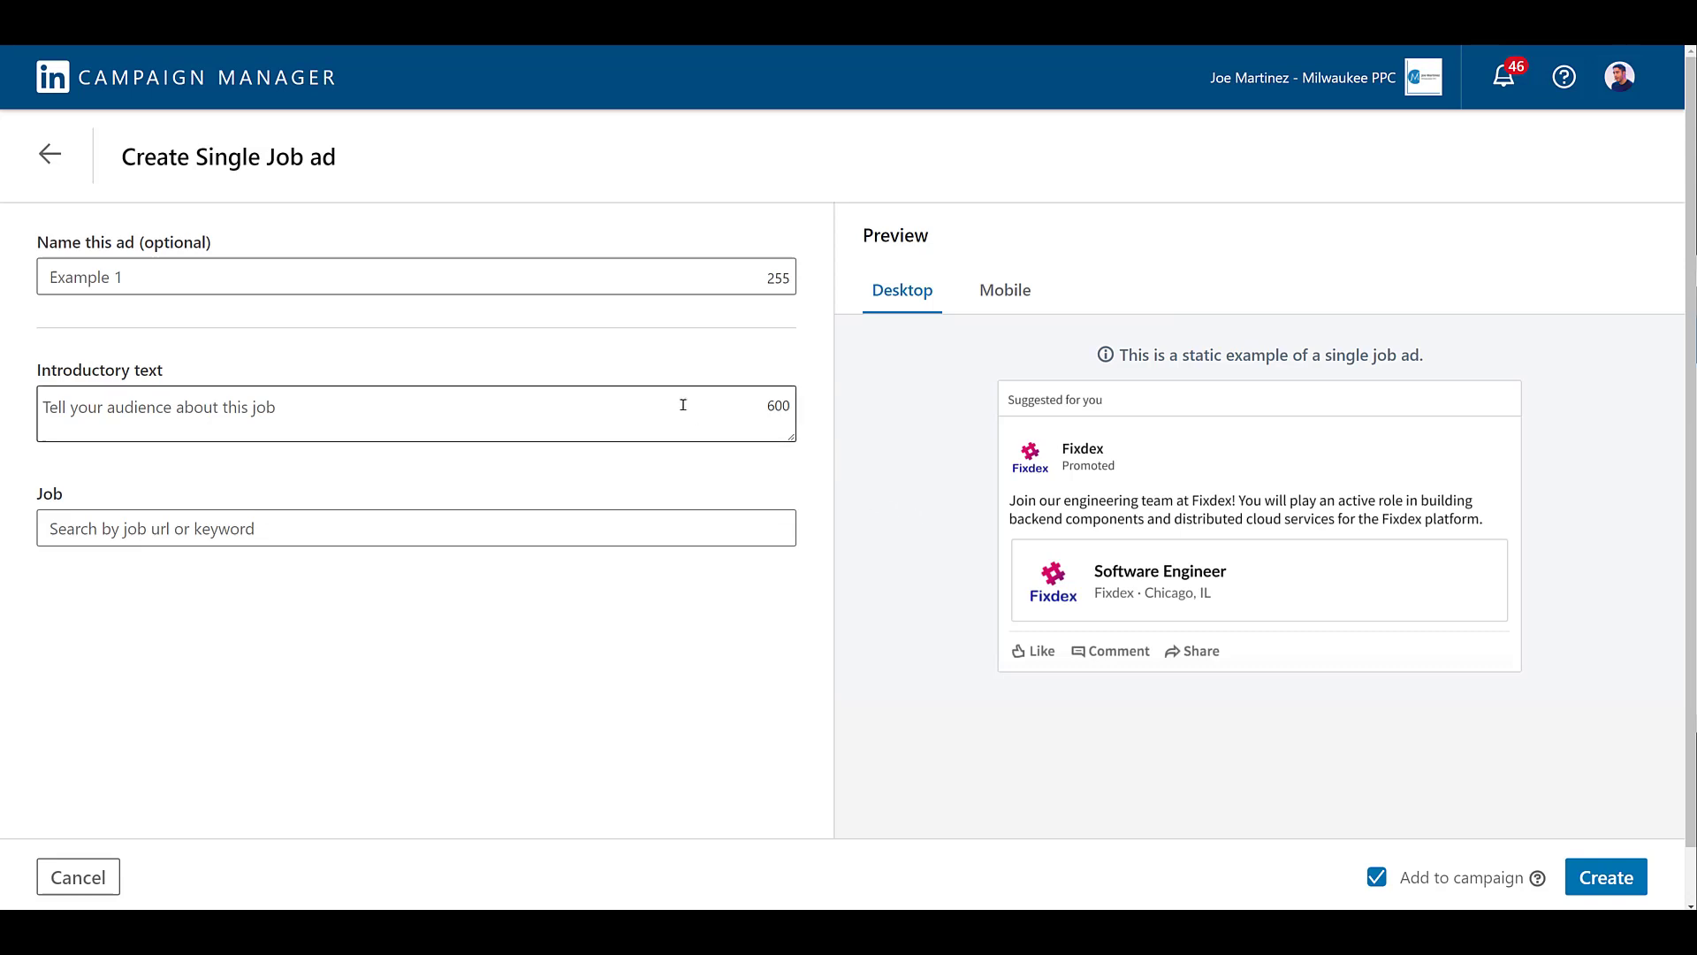
pyautogui.click(454, 528)
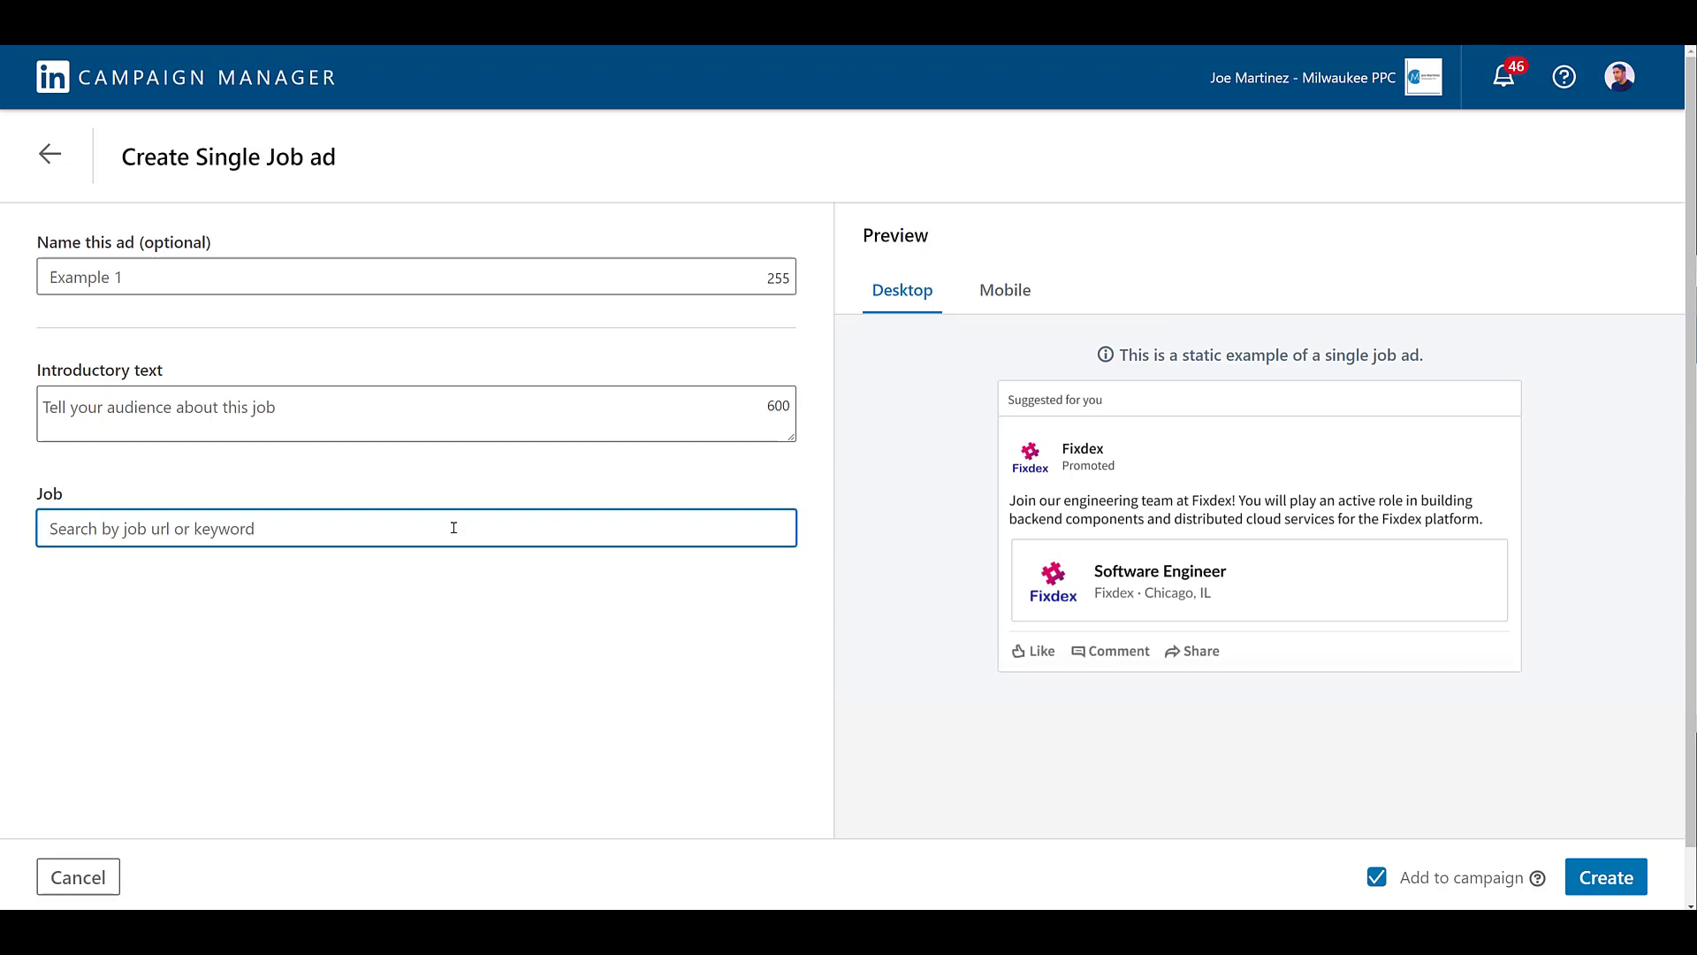
pyautogui.write('ppc')
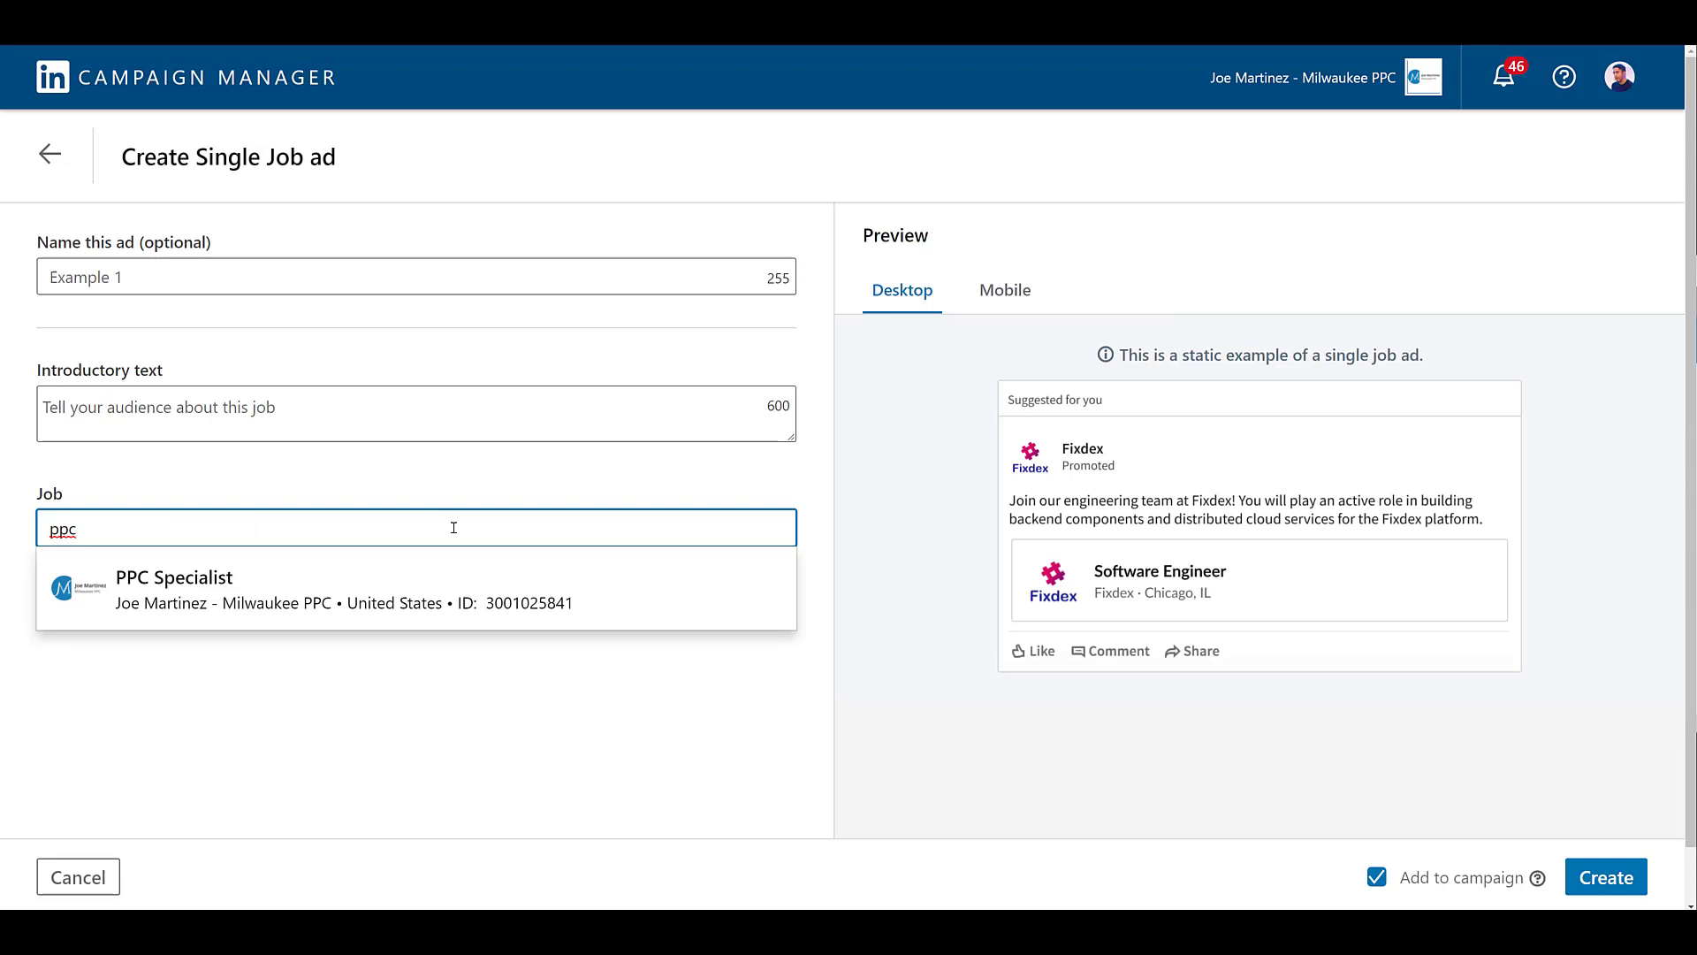
pyautogui.click(436, 584)
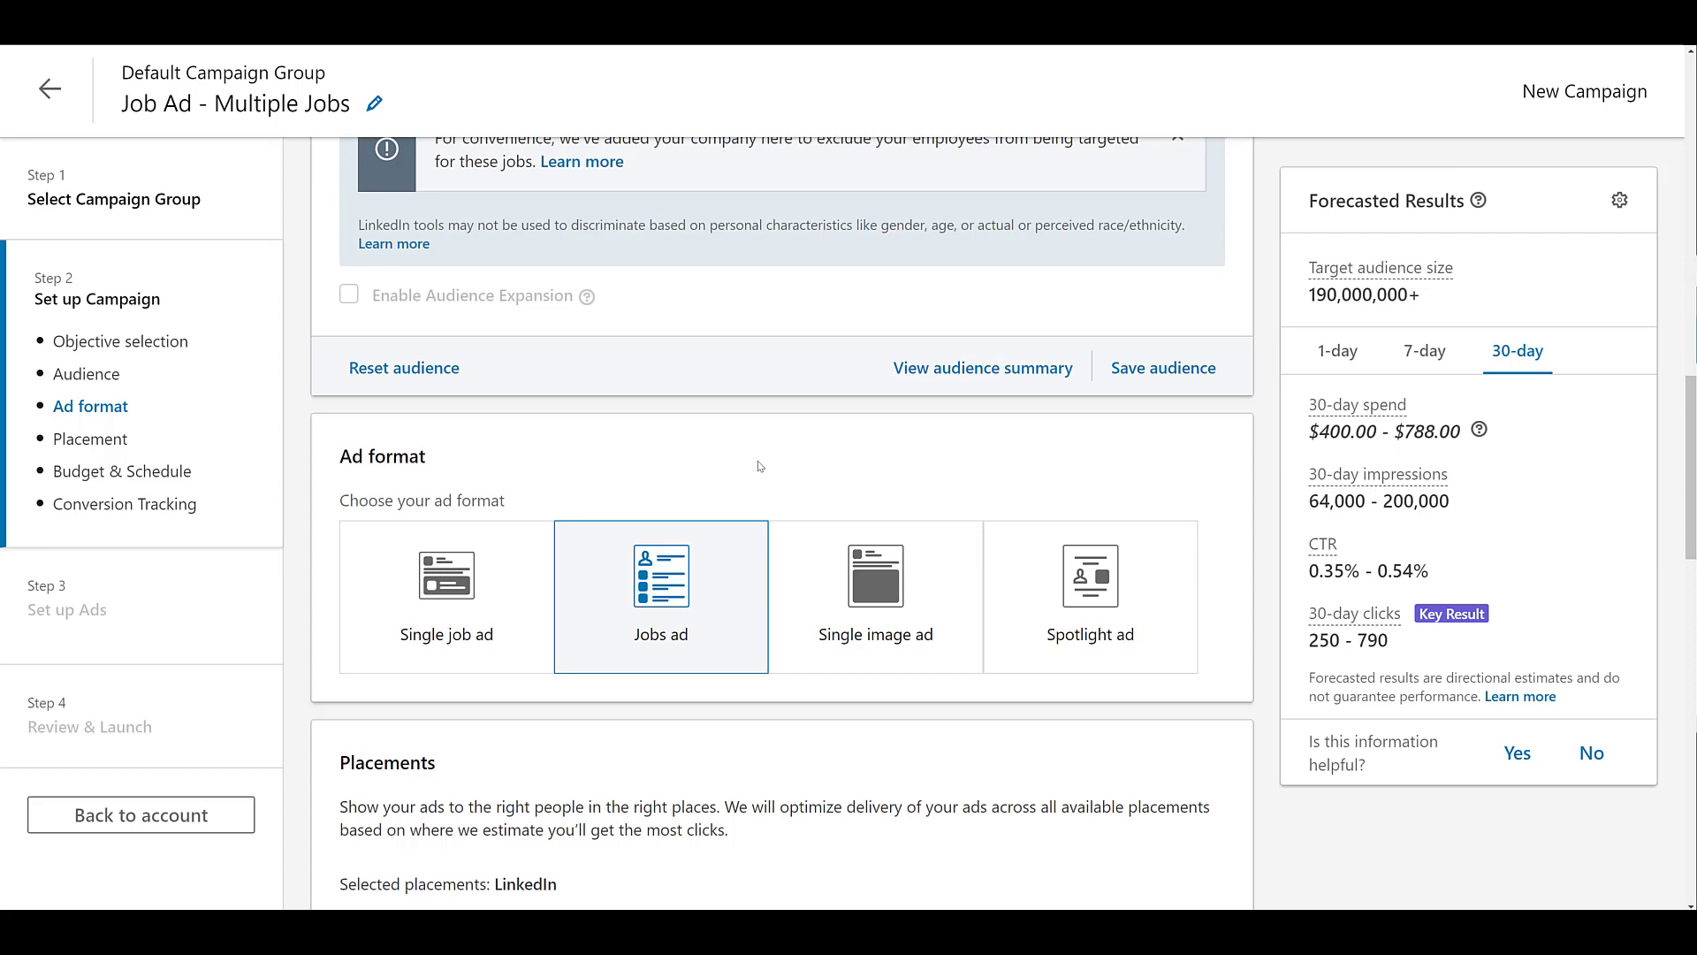
# Examine the multiple-jobs campaign's budget settings, then its Jobs ad call-to-action options and preview variations
pyautogui.scroll(-15, 758, 466)
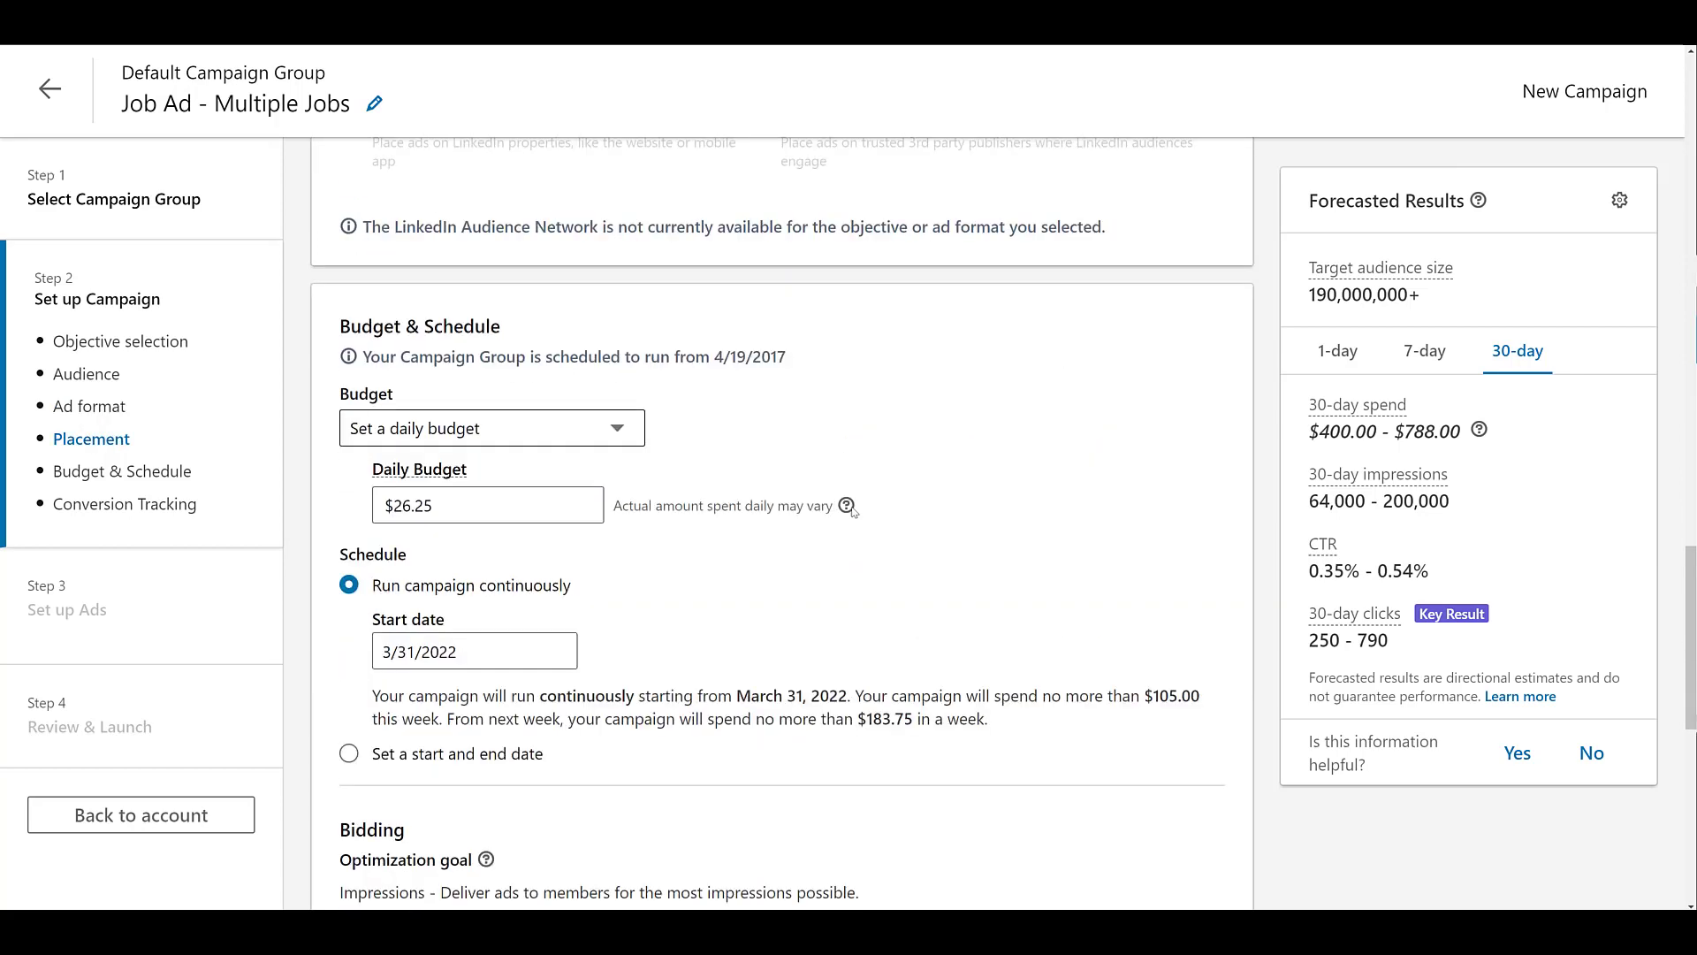
pyautogui.scroll(-2, 1100, 656)
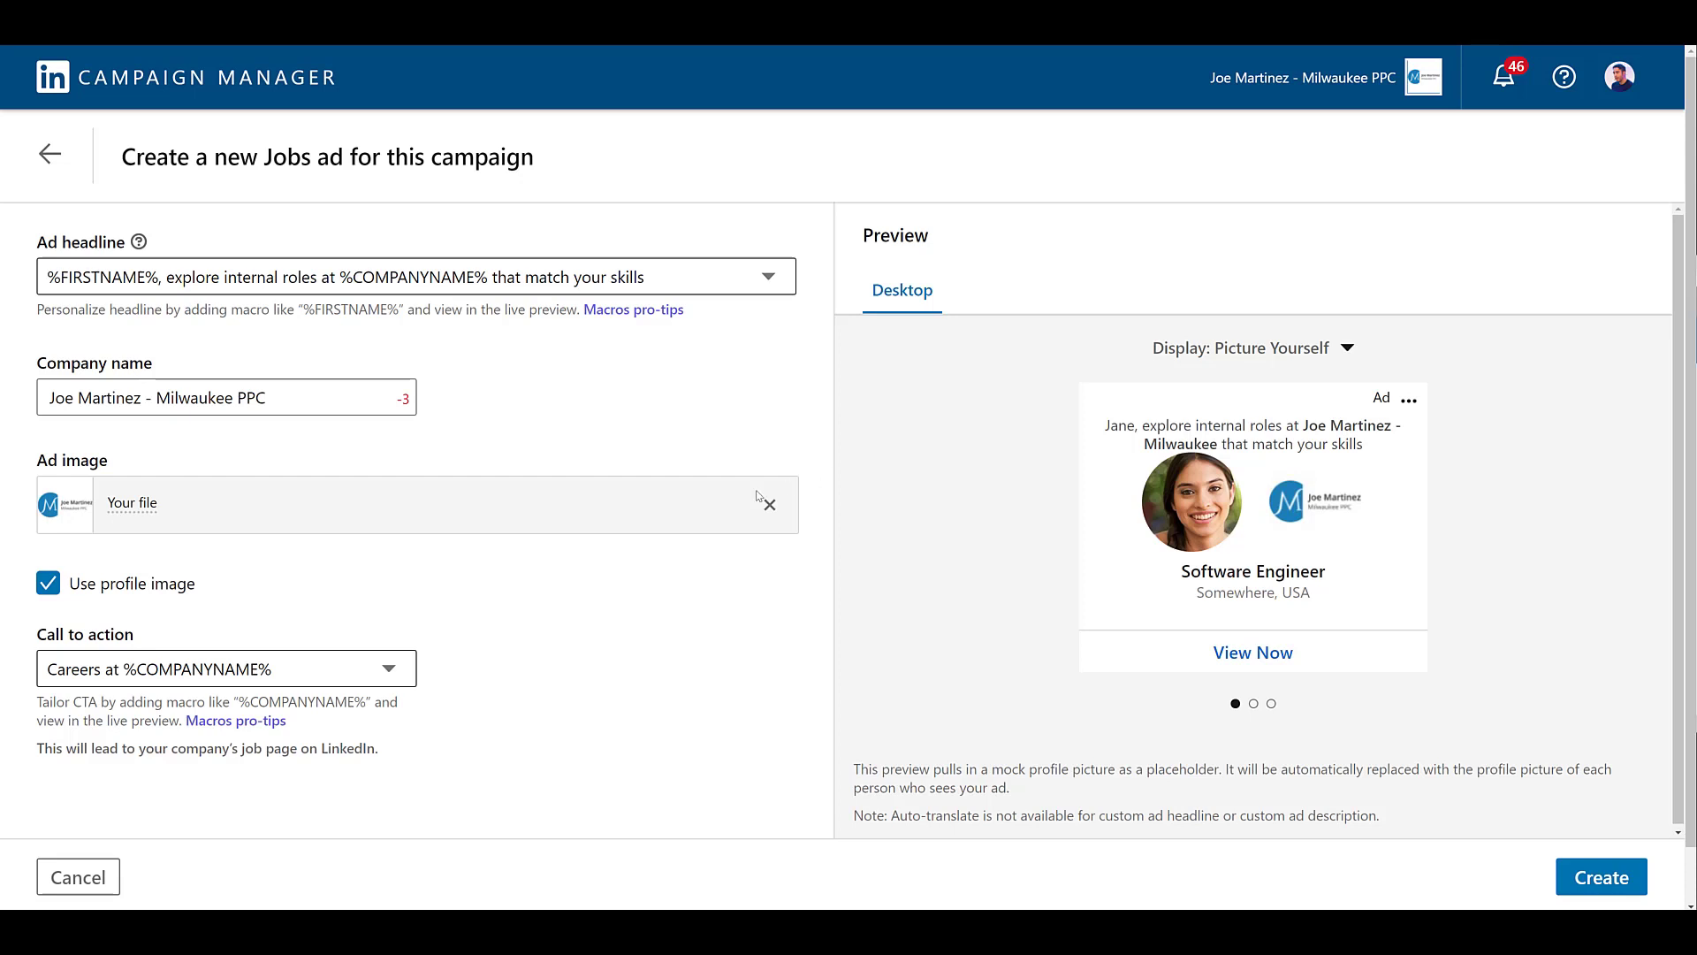
pyautogui.click(404, 677)
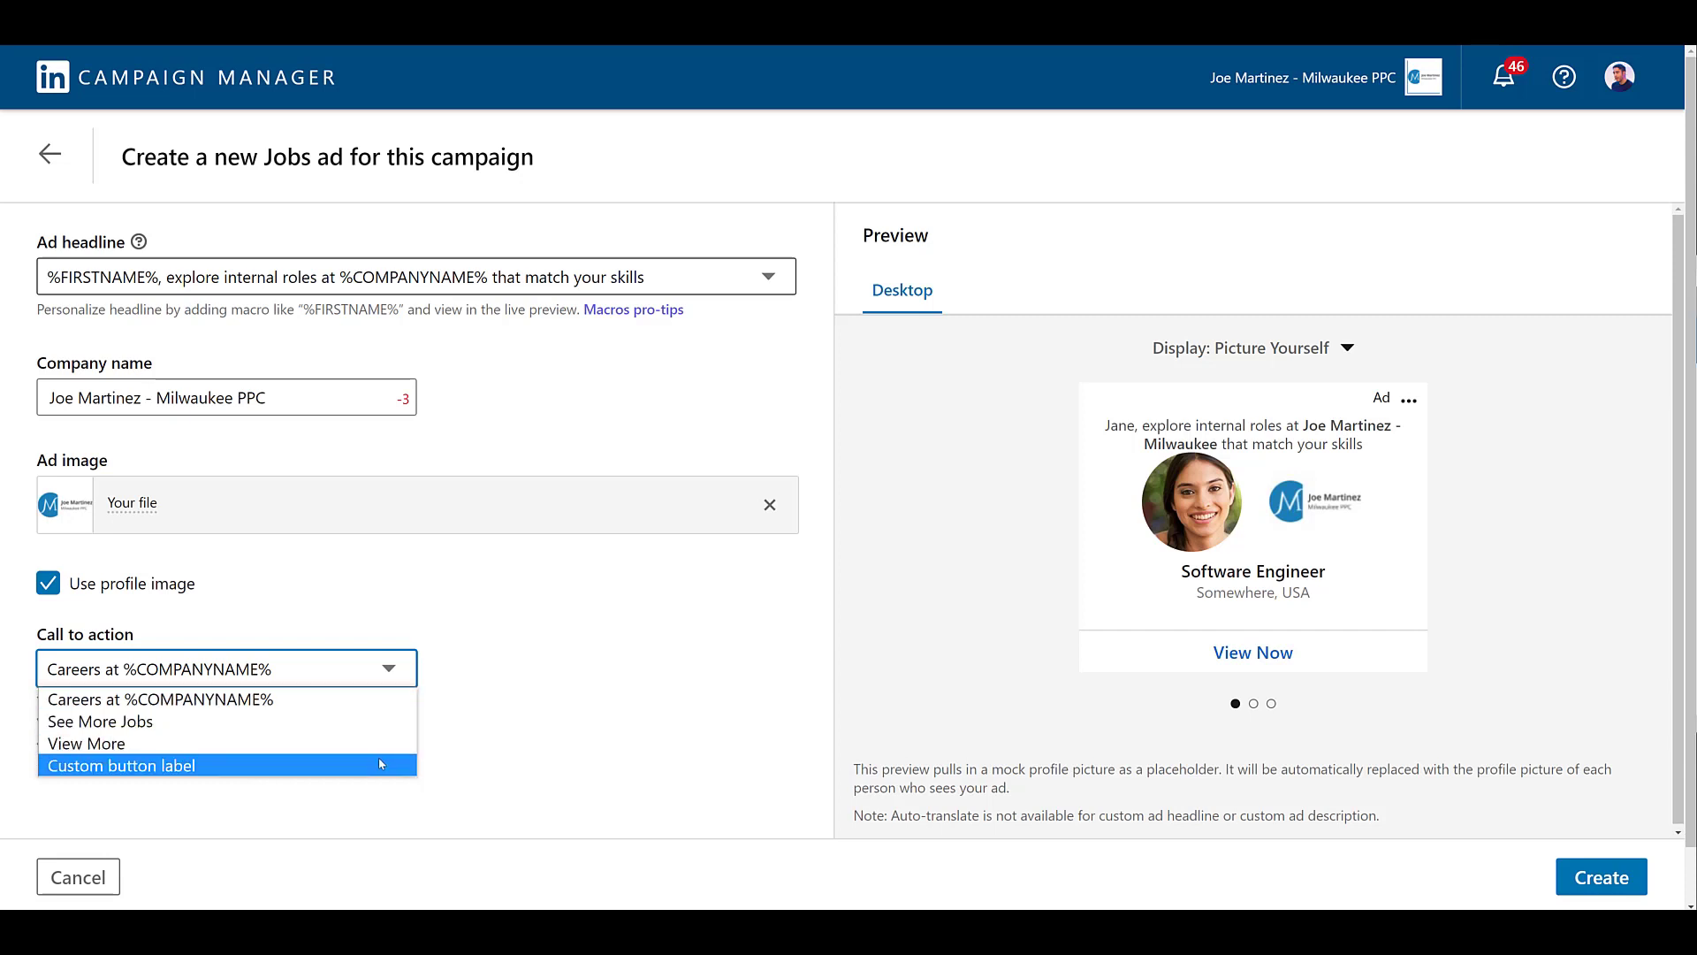
pyautogui.click(557, 726)
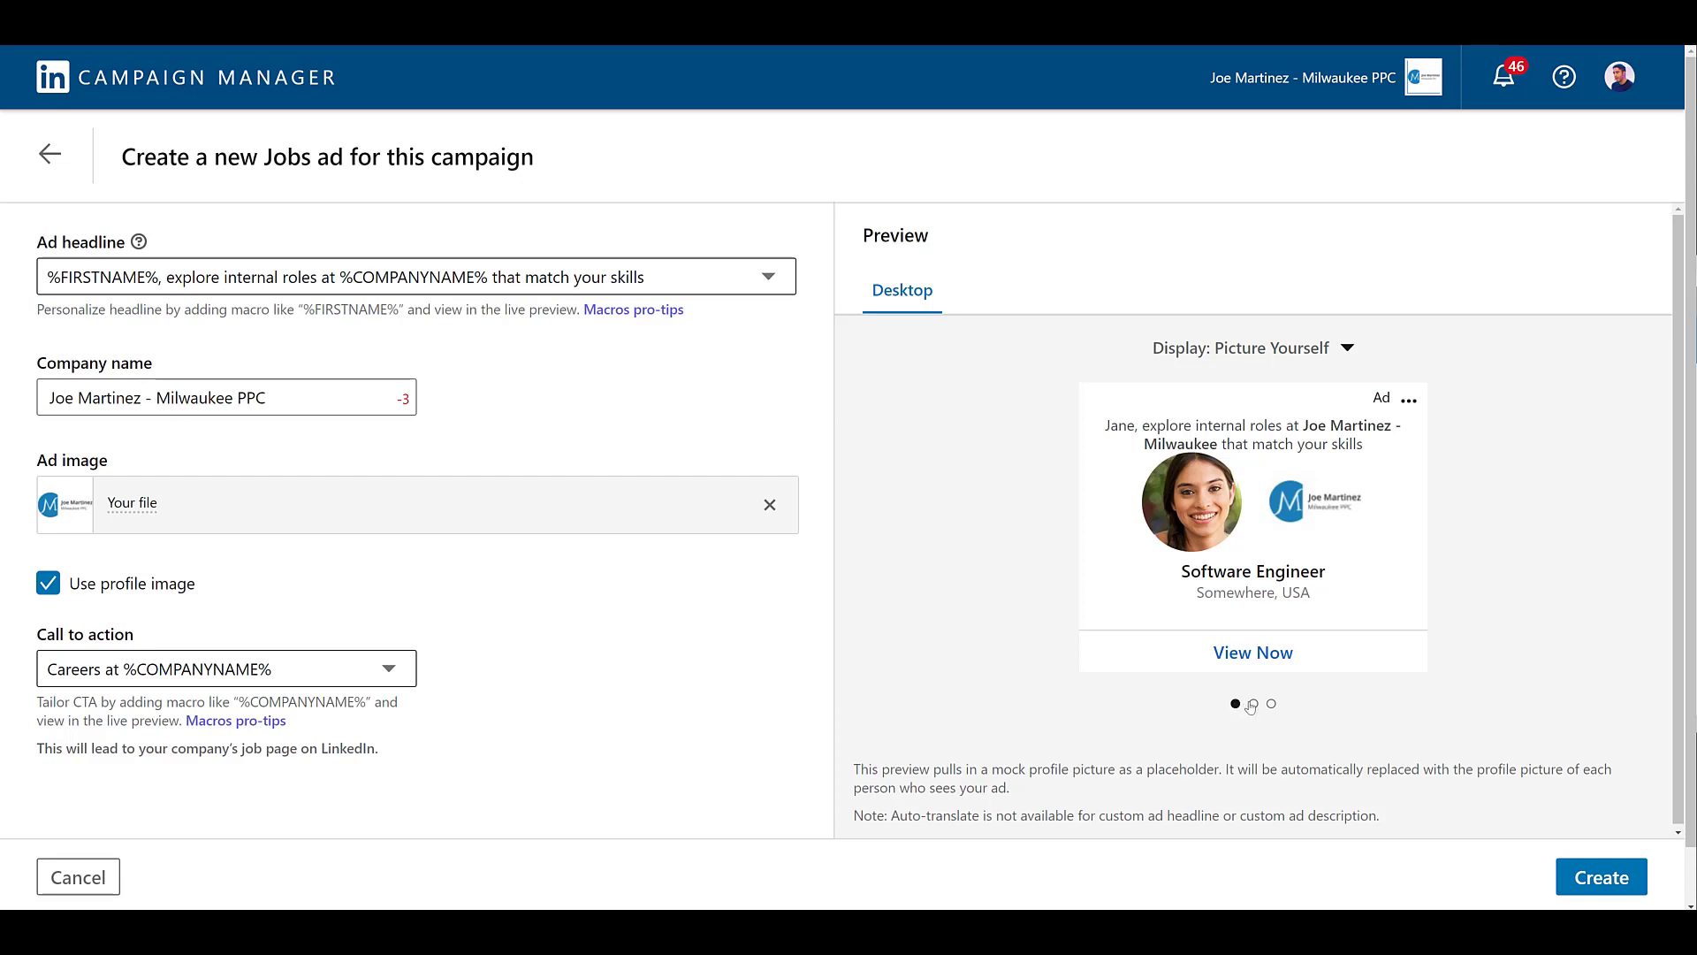
pyautogui.click(1254, 704)
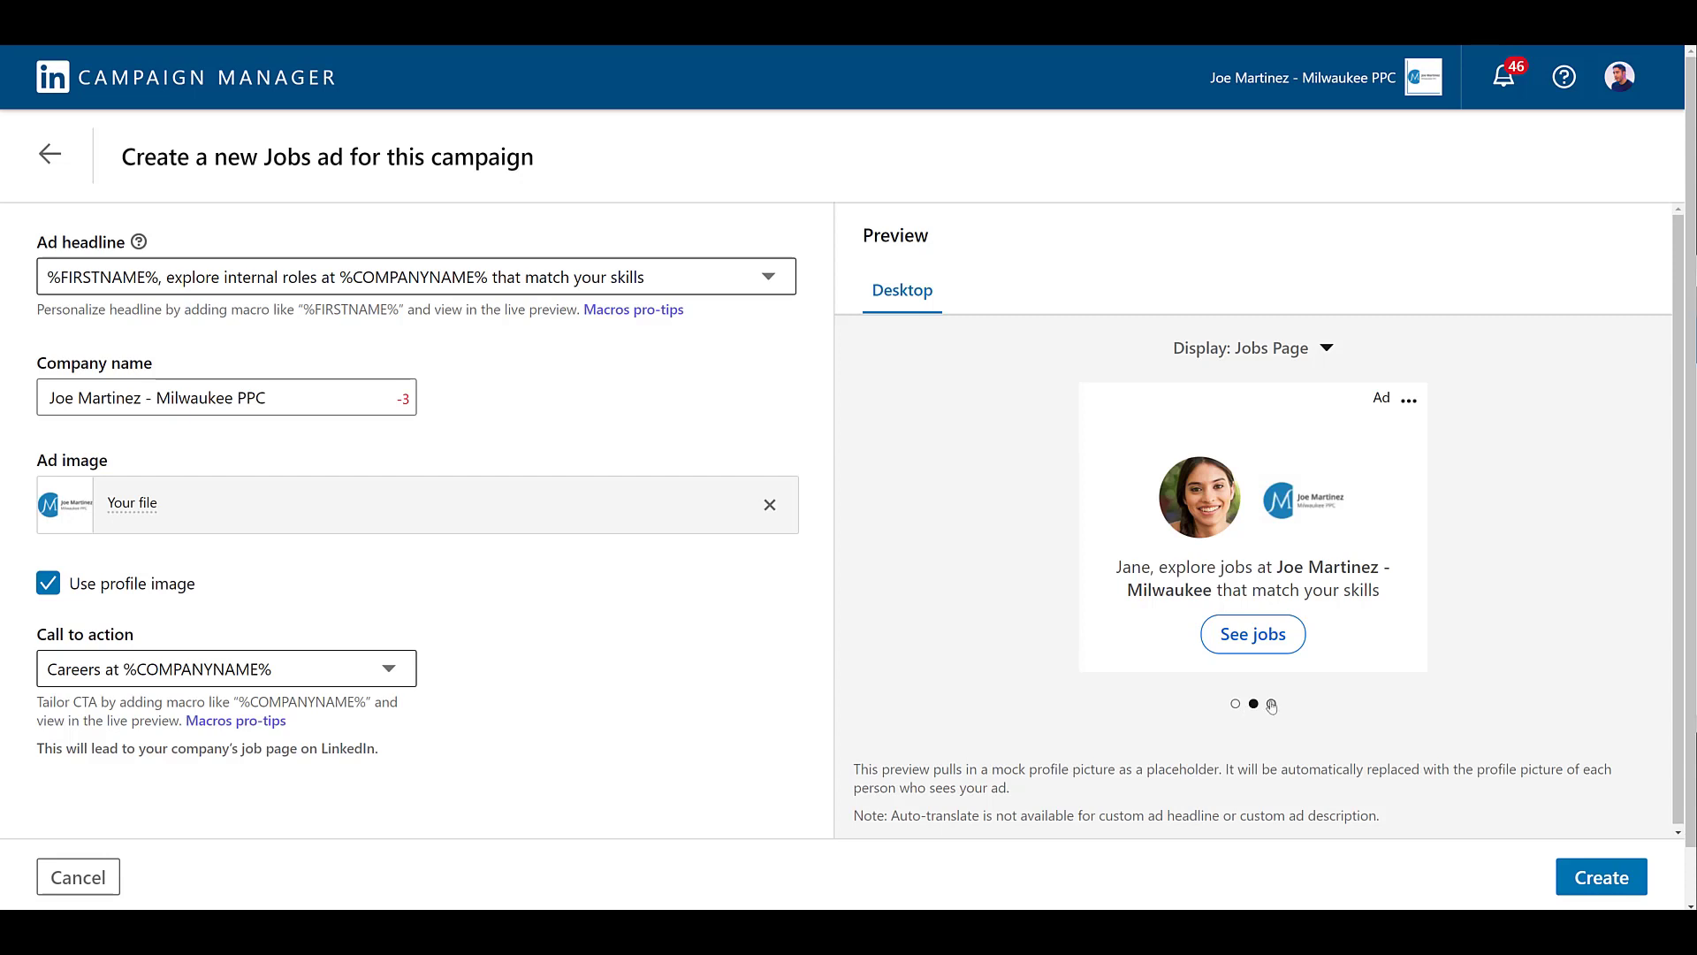
pyautogui.click(1271, 704)
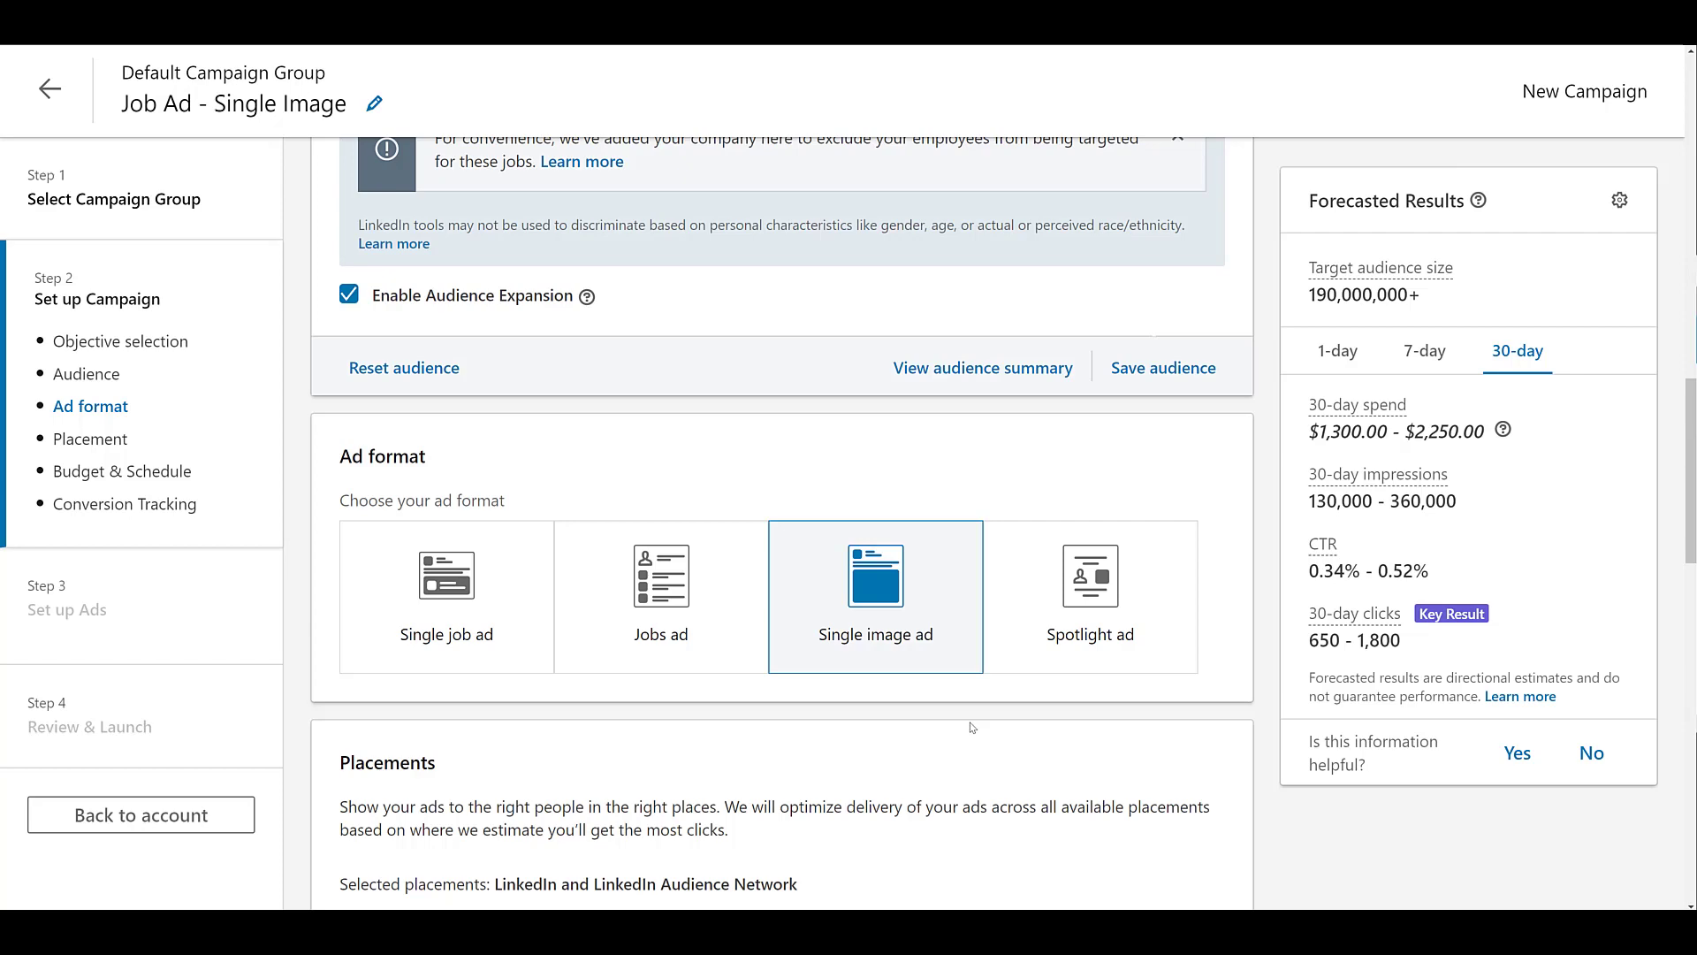
# Accept the settings of the "Job Ad - Single Image" campaign and review the content fields of its new single image ad
pyautogui.scroll(-15, 971, 727)
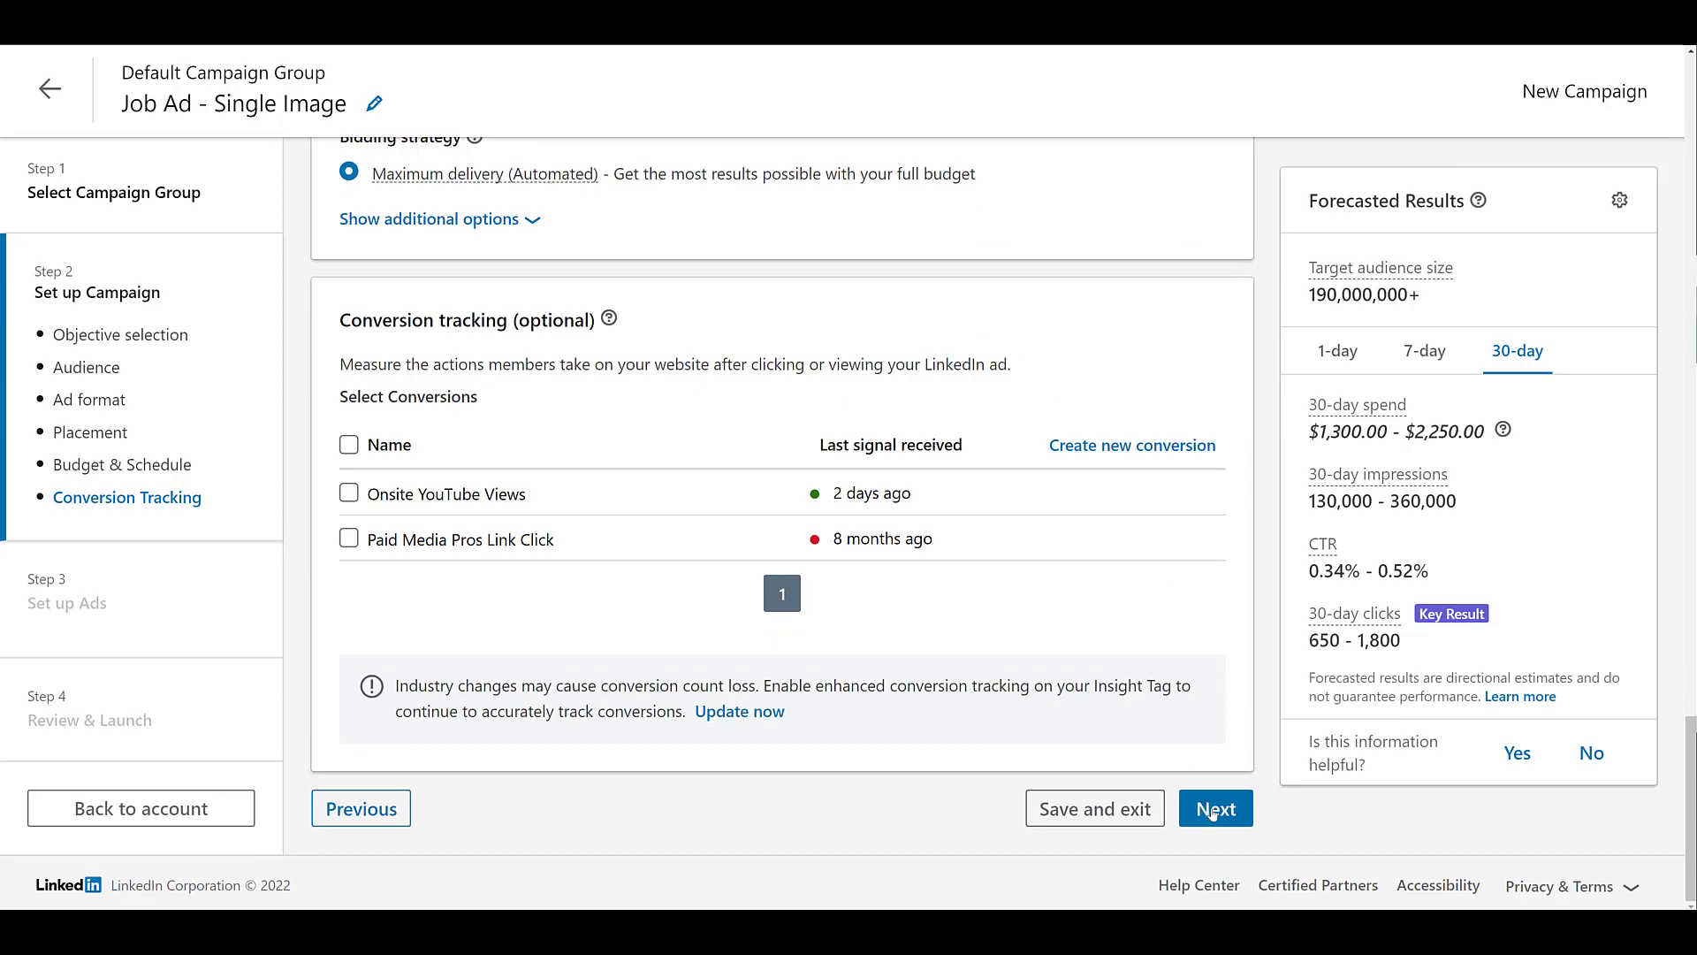
pyautogui.click(1215, 808)
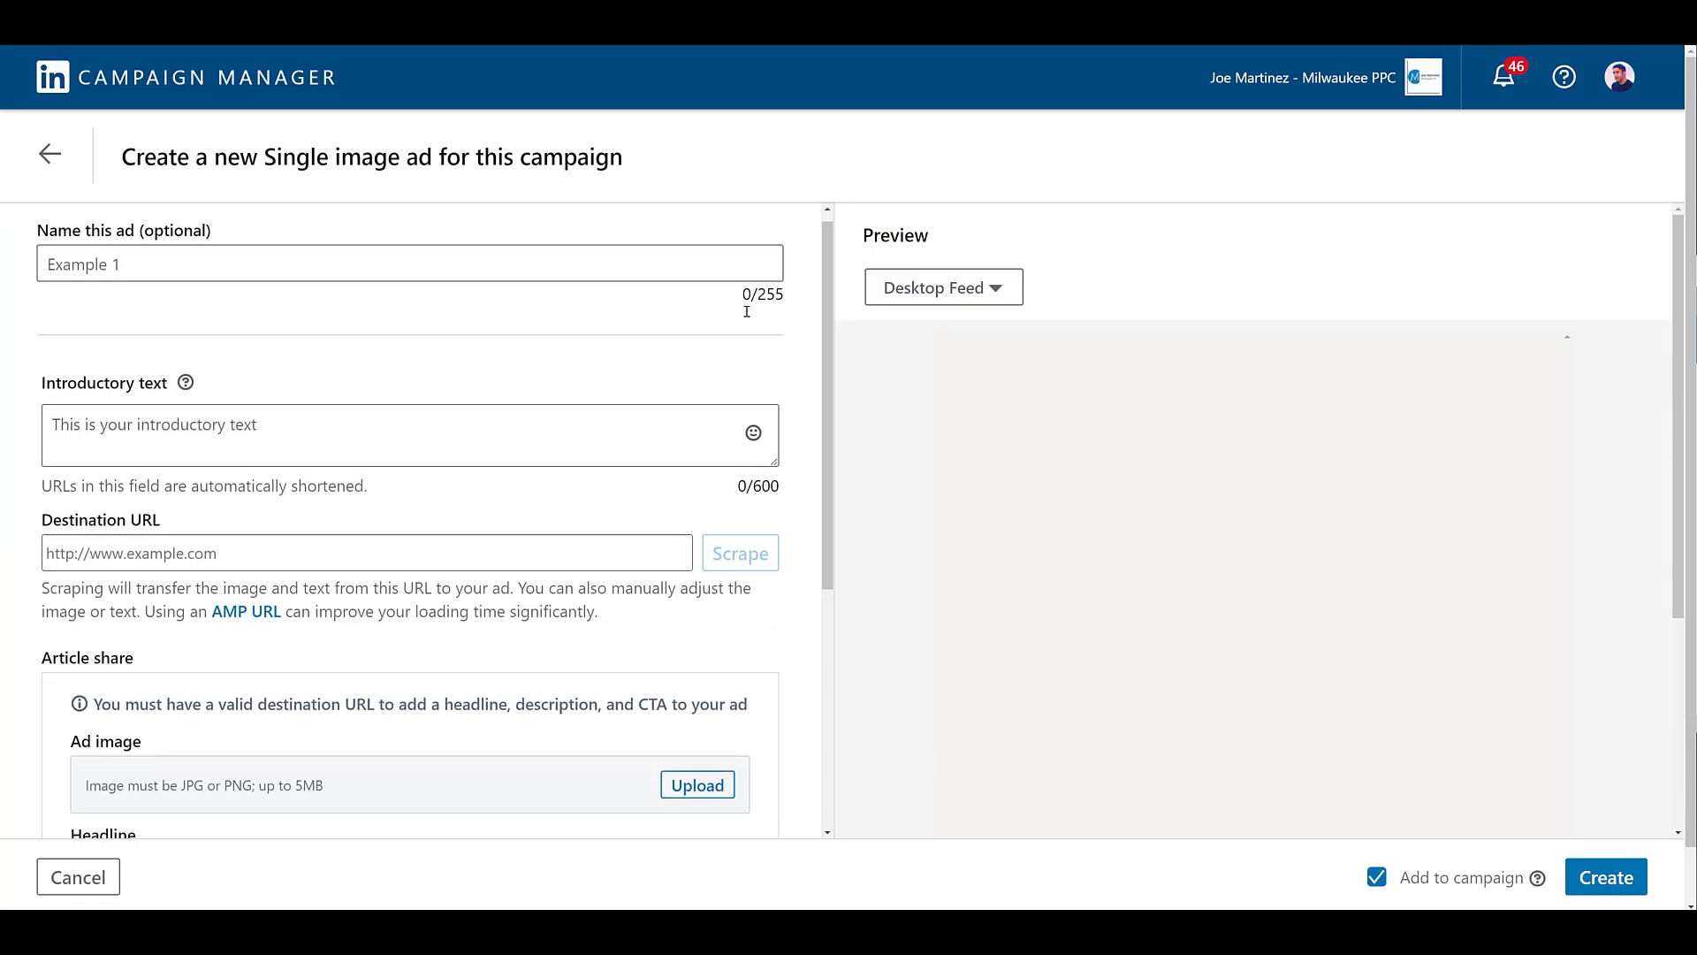
pyautogui.scroll(-2, 747, 319)
pyautogui.scroll(-2, 747, 318)
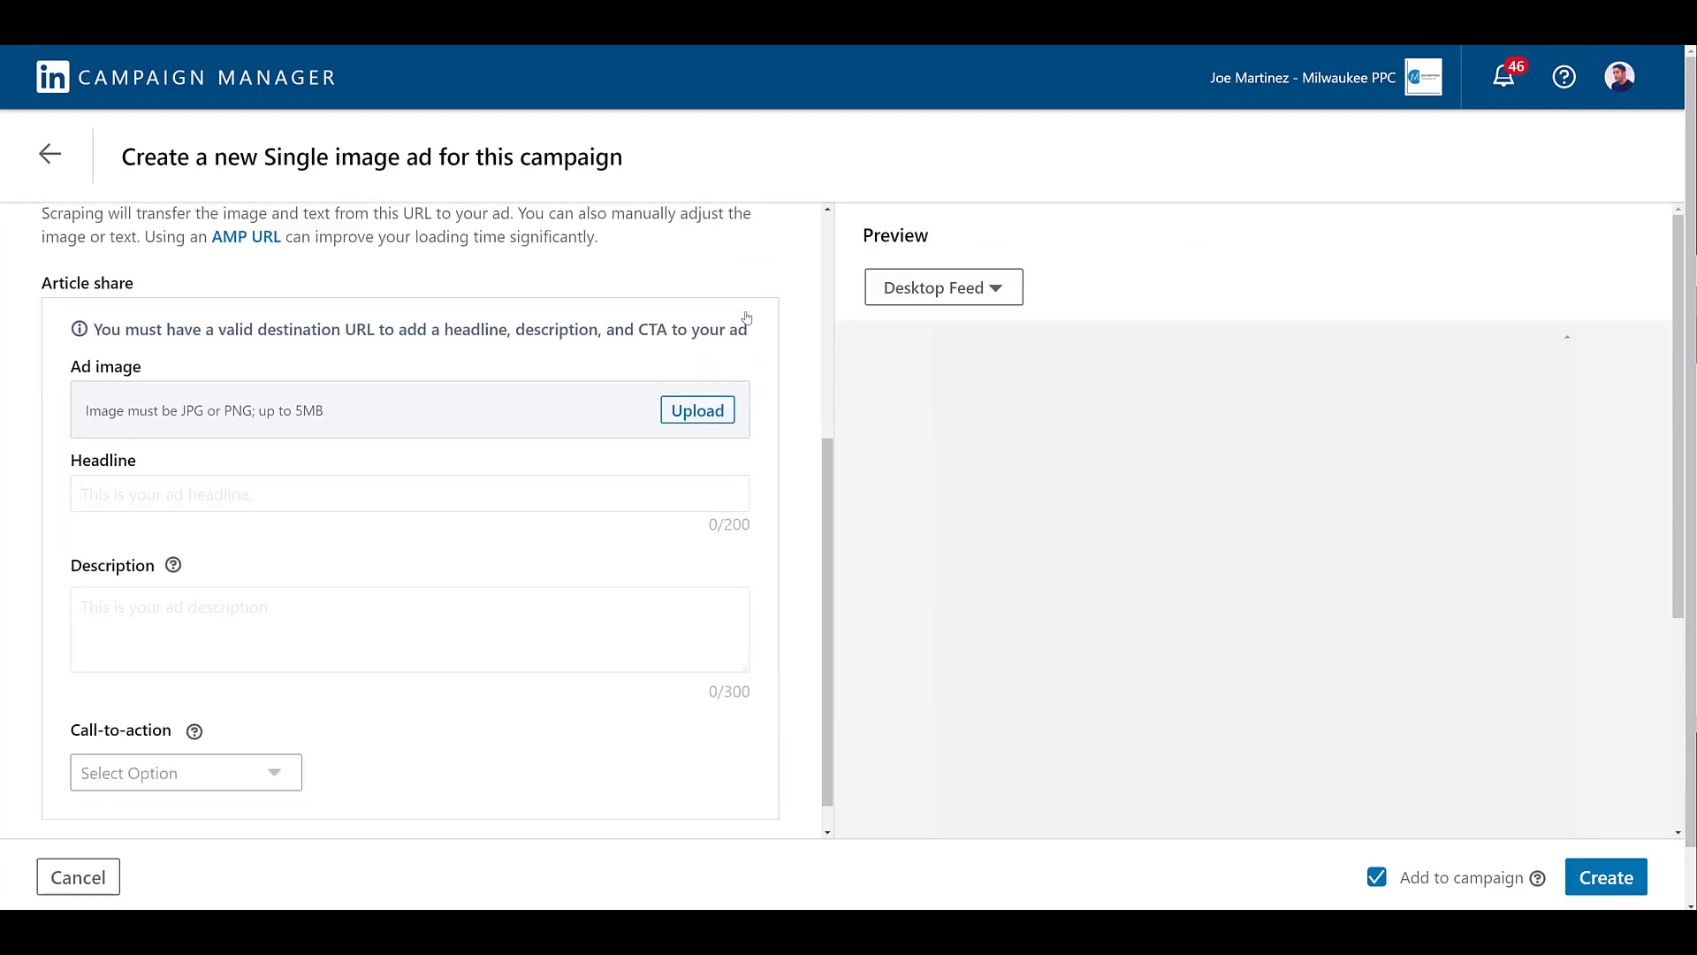
pyautogui.scroll(4, 747, 318)
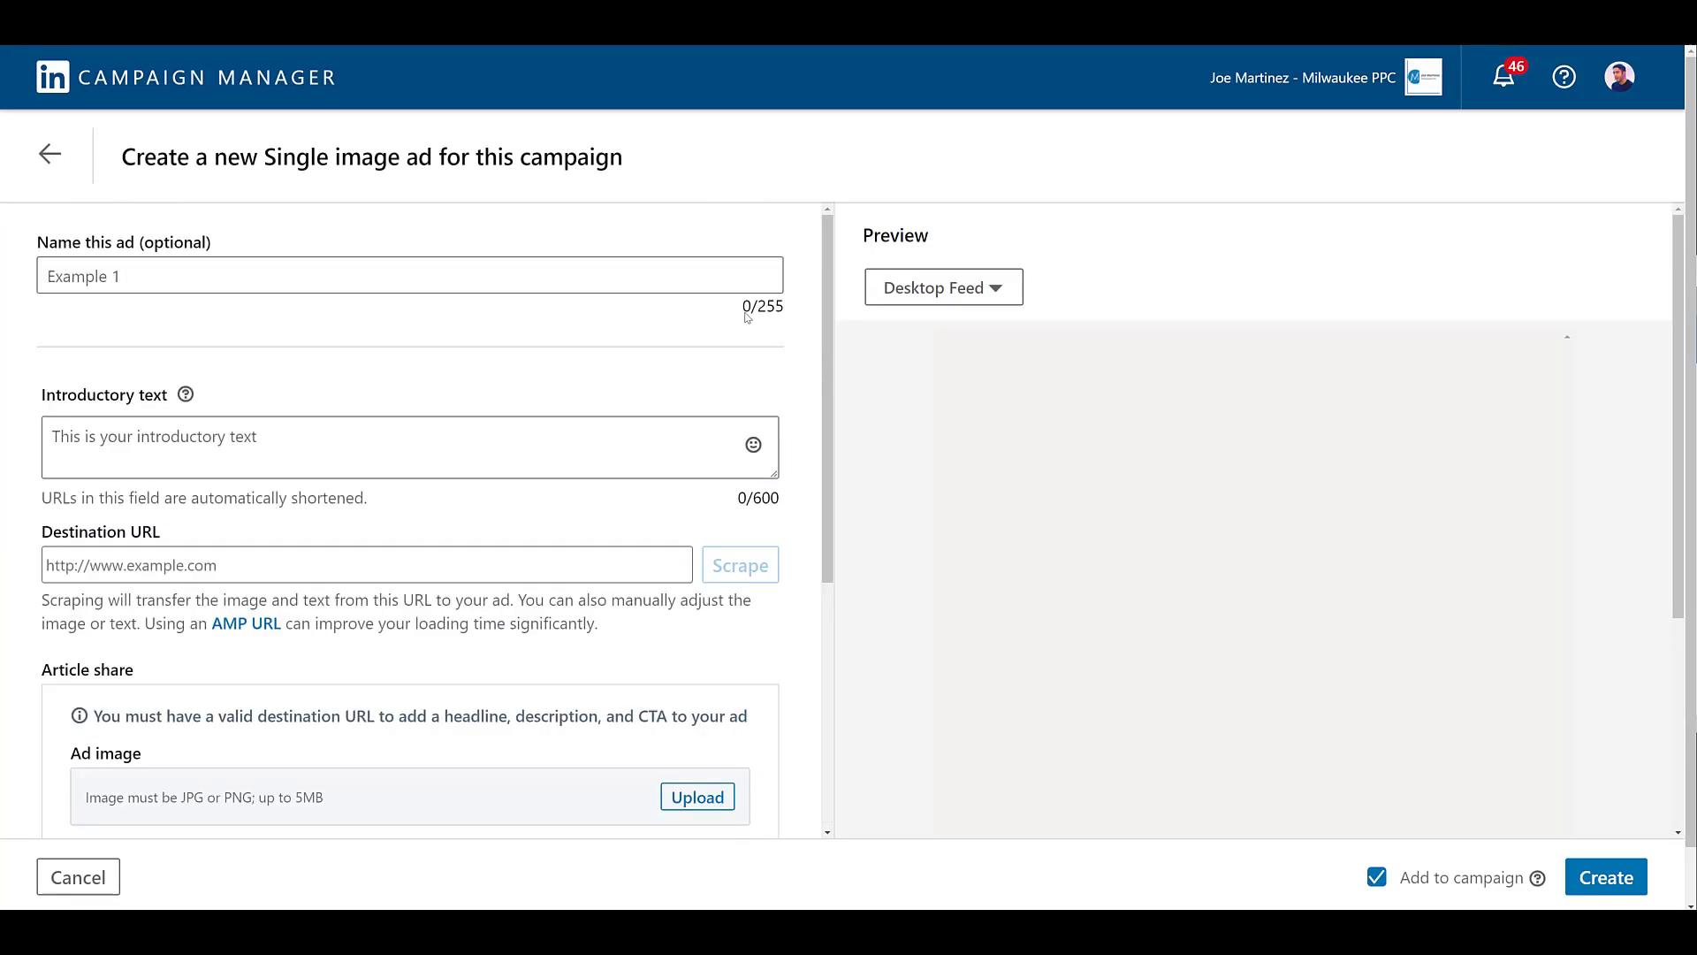
pyautogui.scroll(-3, 747, 318)
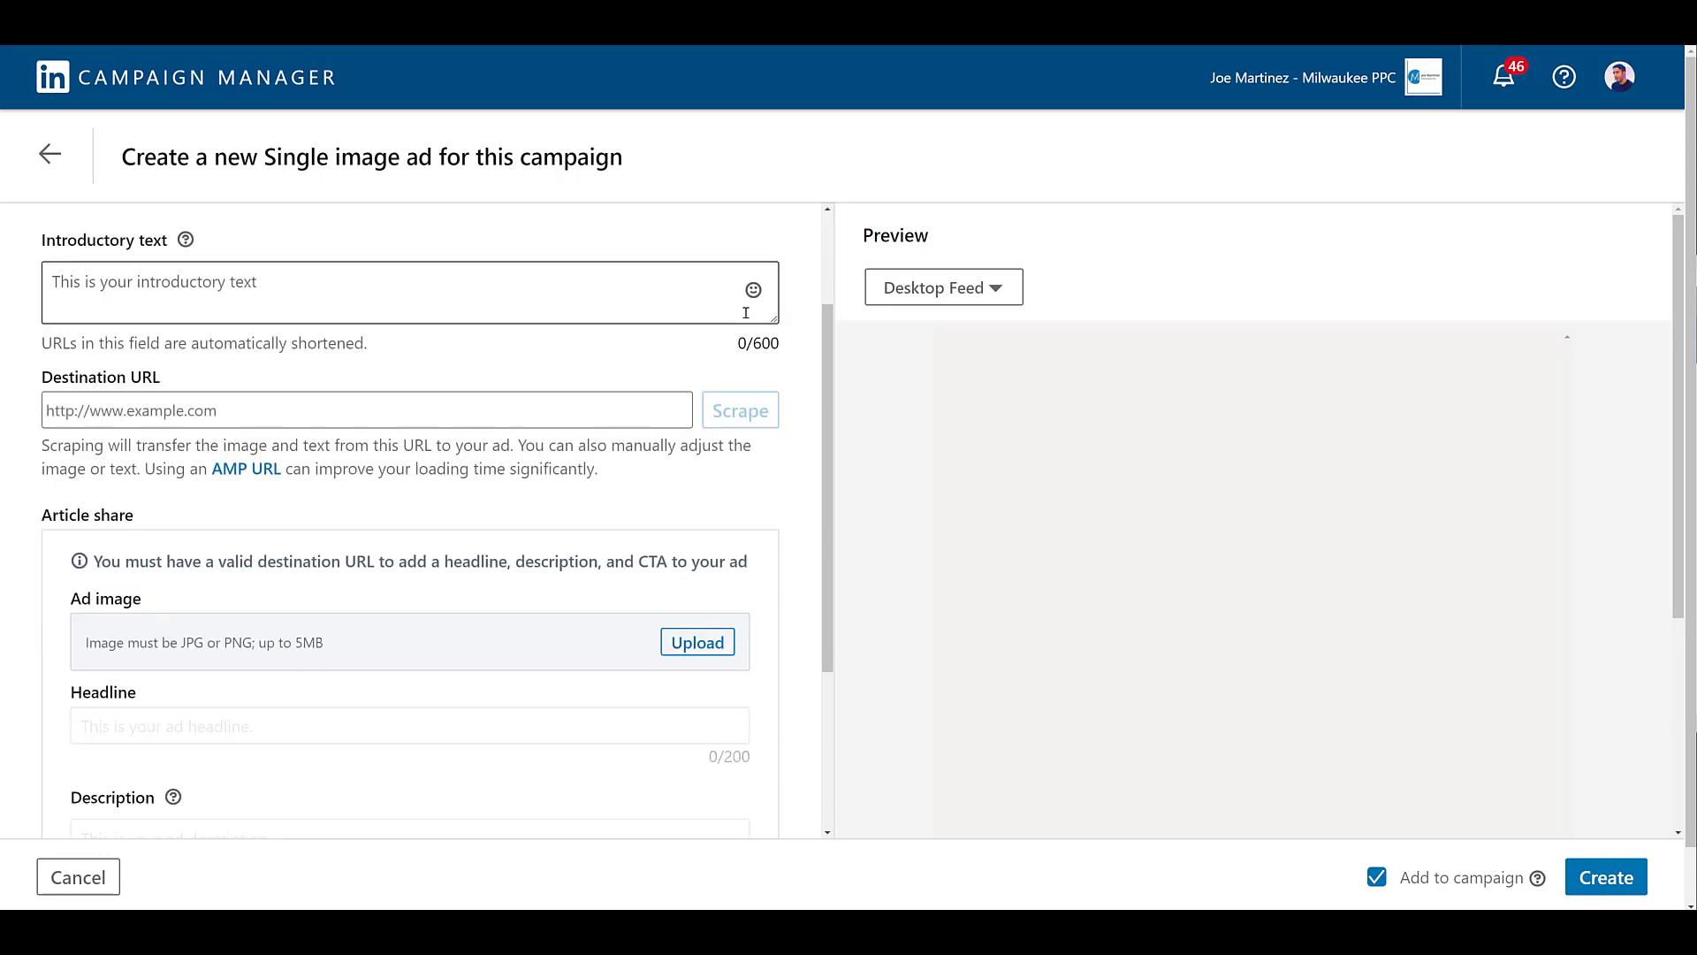
pyautogui.scroll(-1, 746, 313)
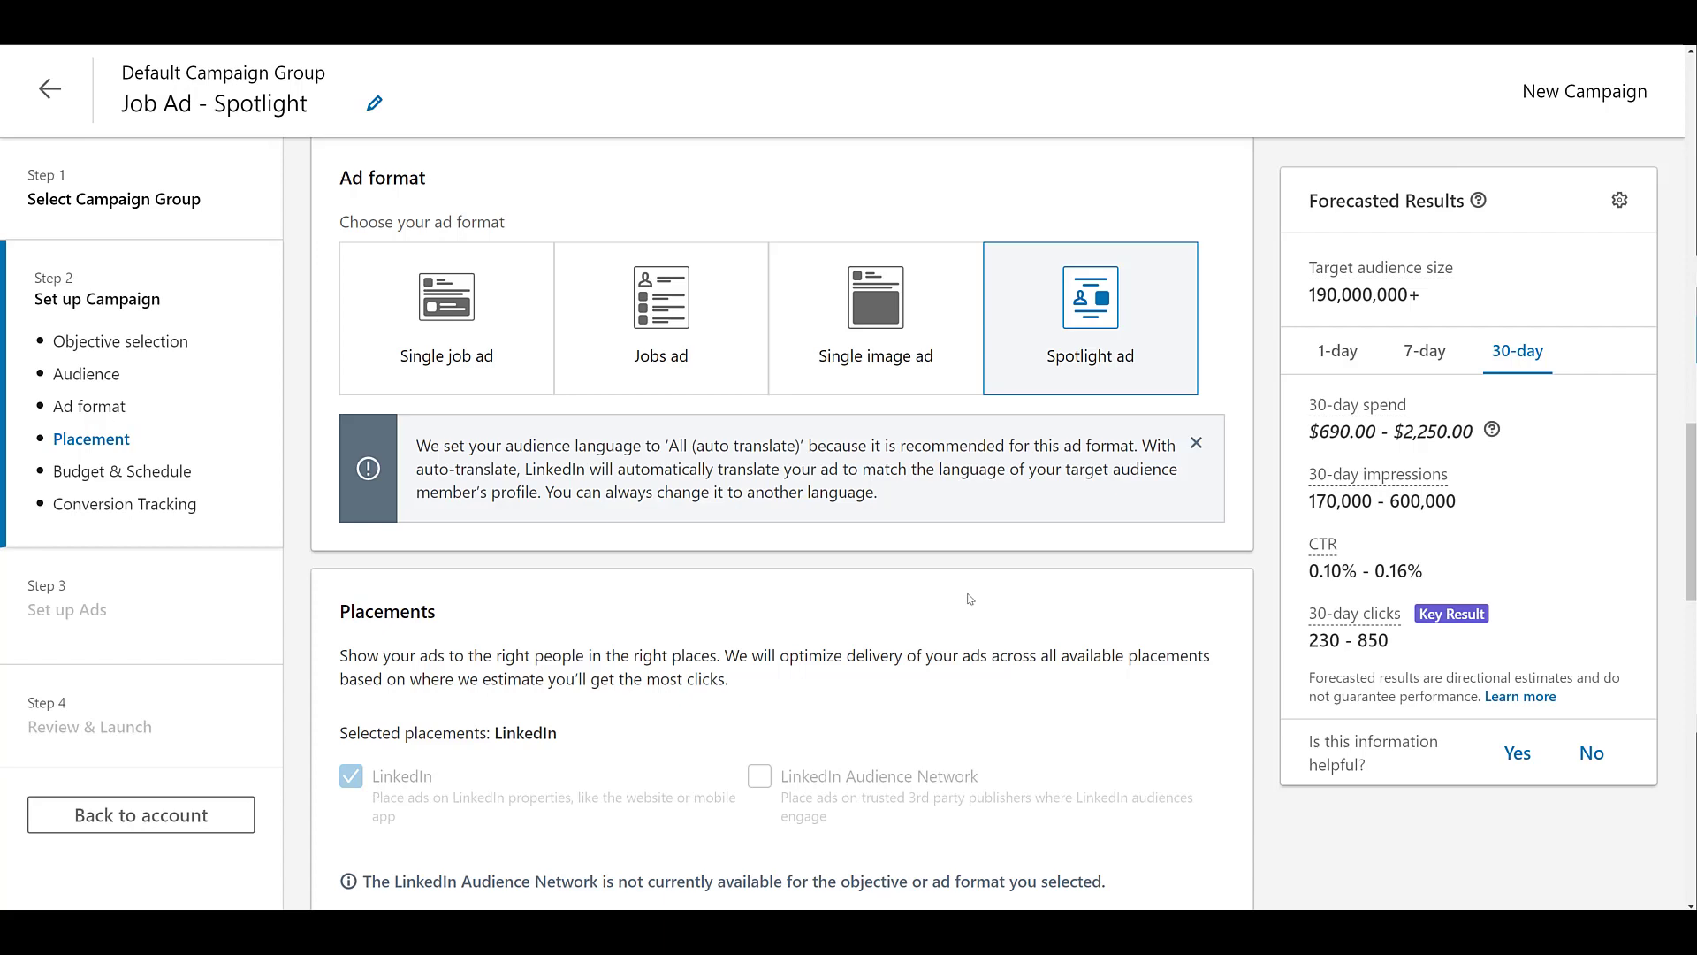
# Accept the budget, bidding and conversion settings of the "Job Ad - Spotlight" campaign and proceed to its ad setup
pyautogui.scroll(-15, 970, 598)
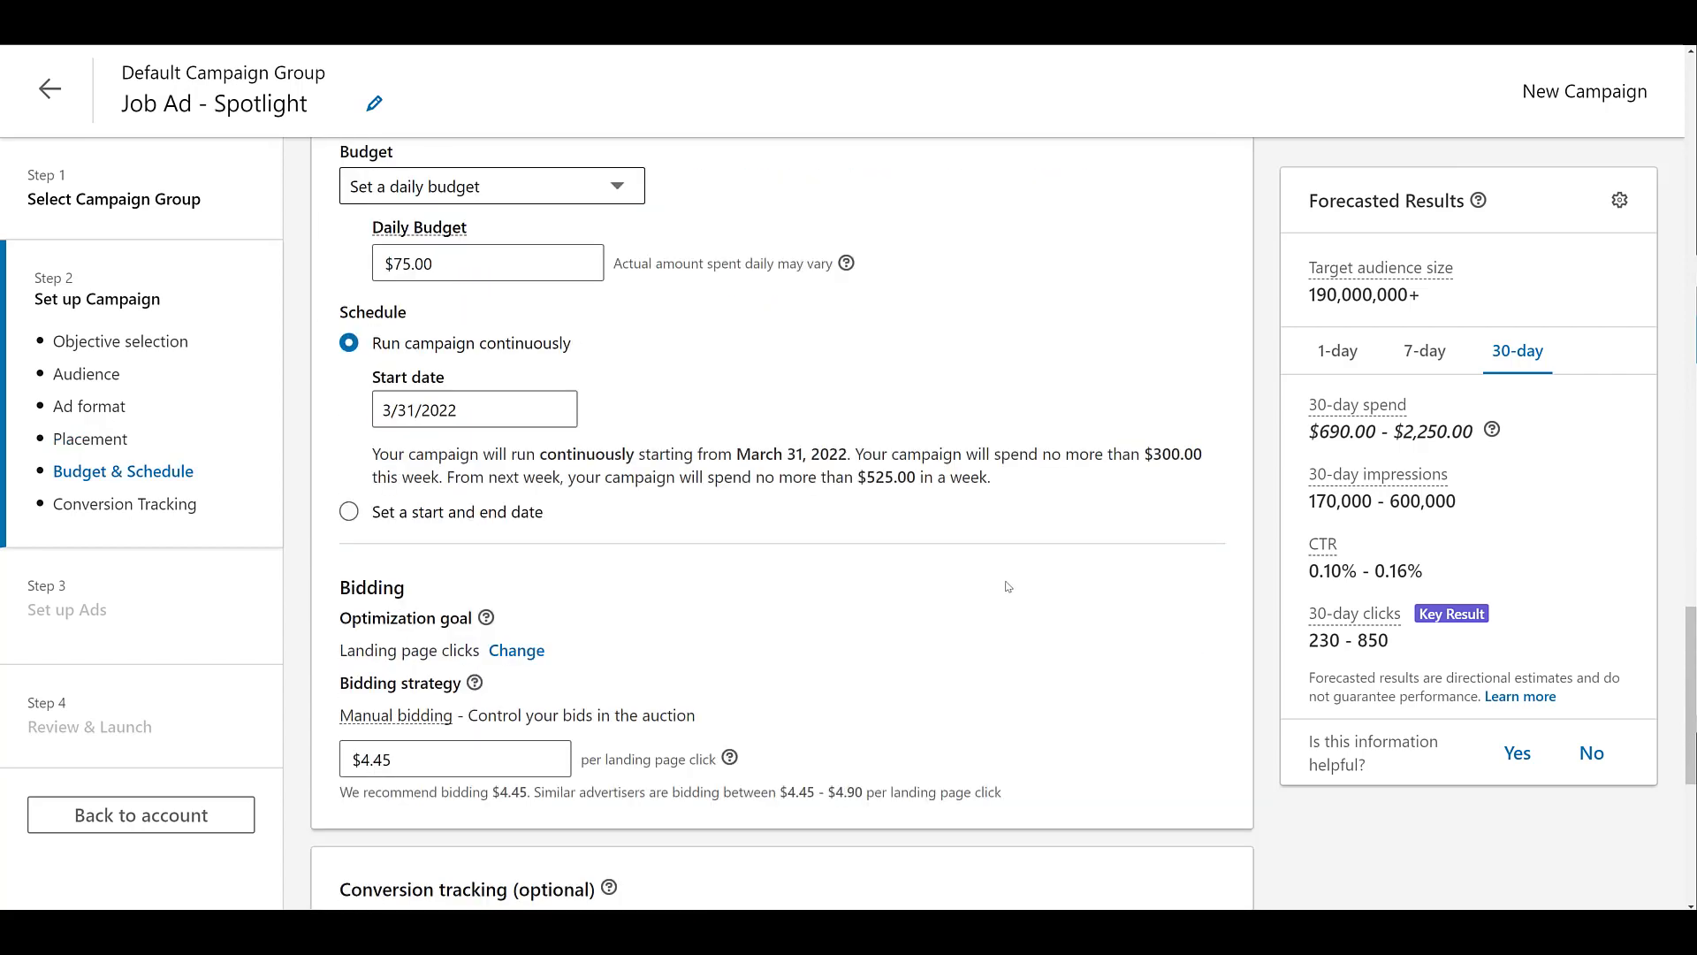
pyautogui.scroll(-1, 1010, 587)
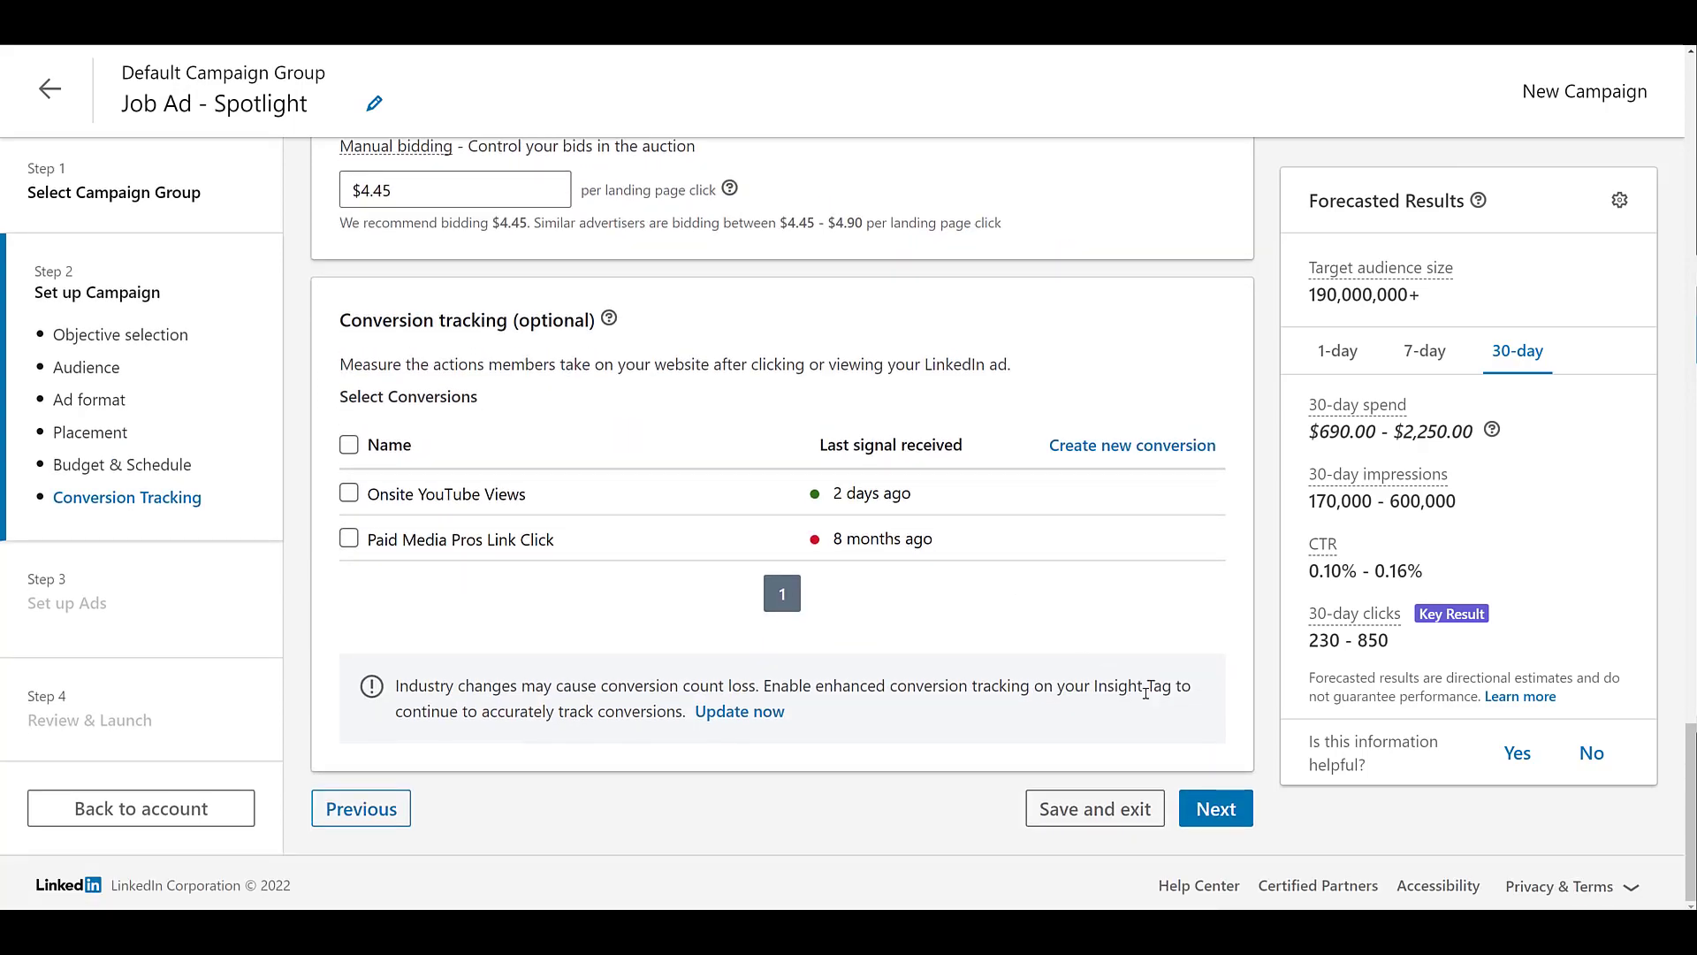
pyautogui.click(1217, 809)
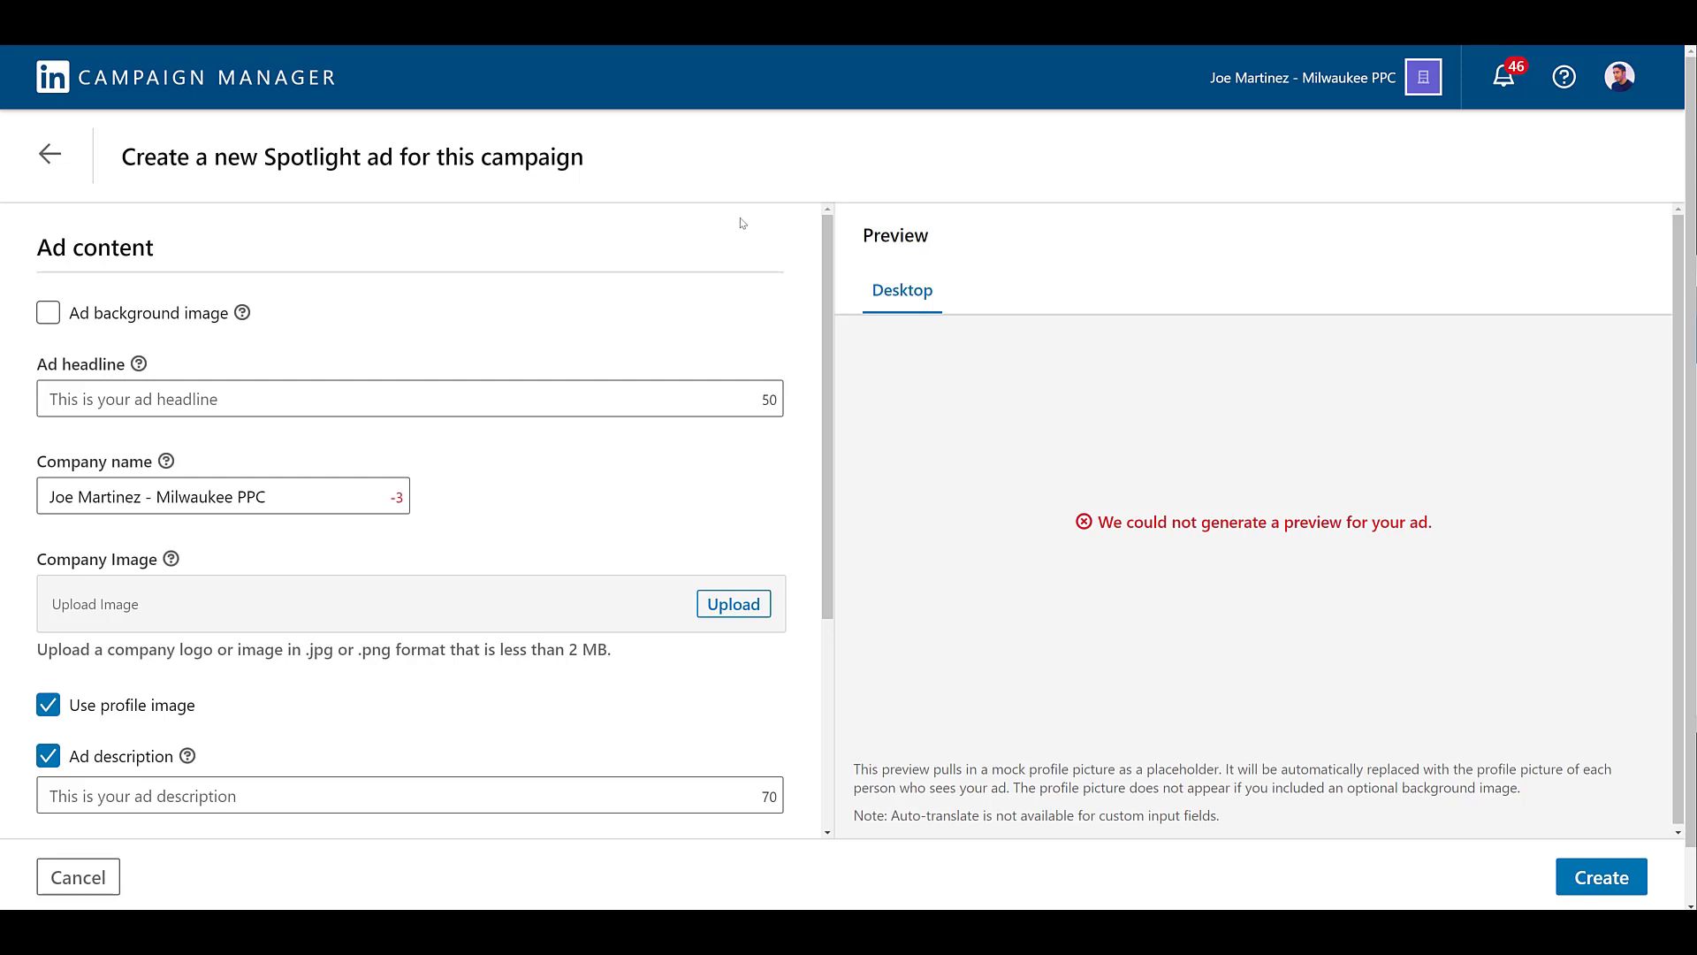
# Enable a background image for the Spotlight ad and set its headline to "Hey %FIRSTNAME%! Want more PPC experience?"
pyautogui.click(46, 318)
pyautogui.moveTo(306, 408); pyautogui.dragTo(423, 448)
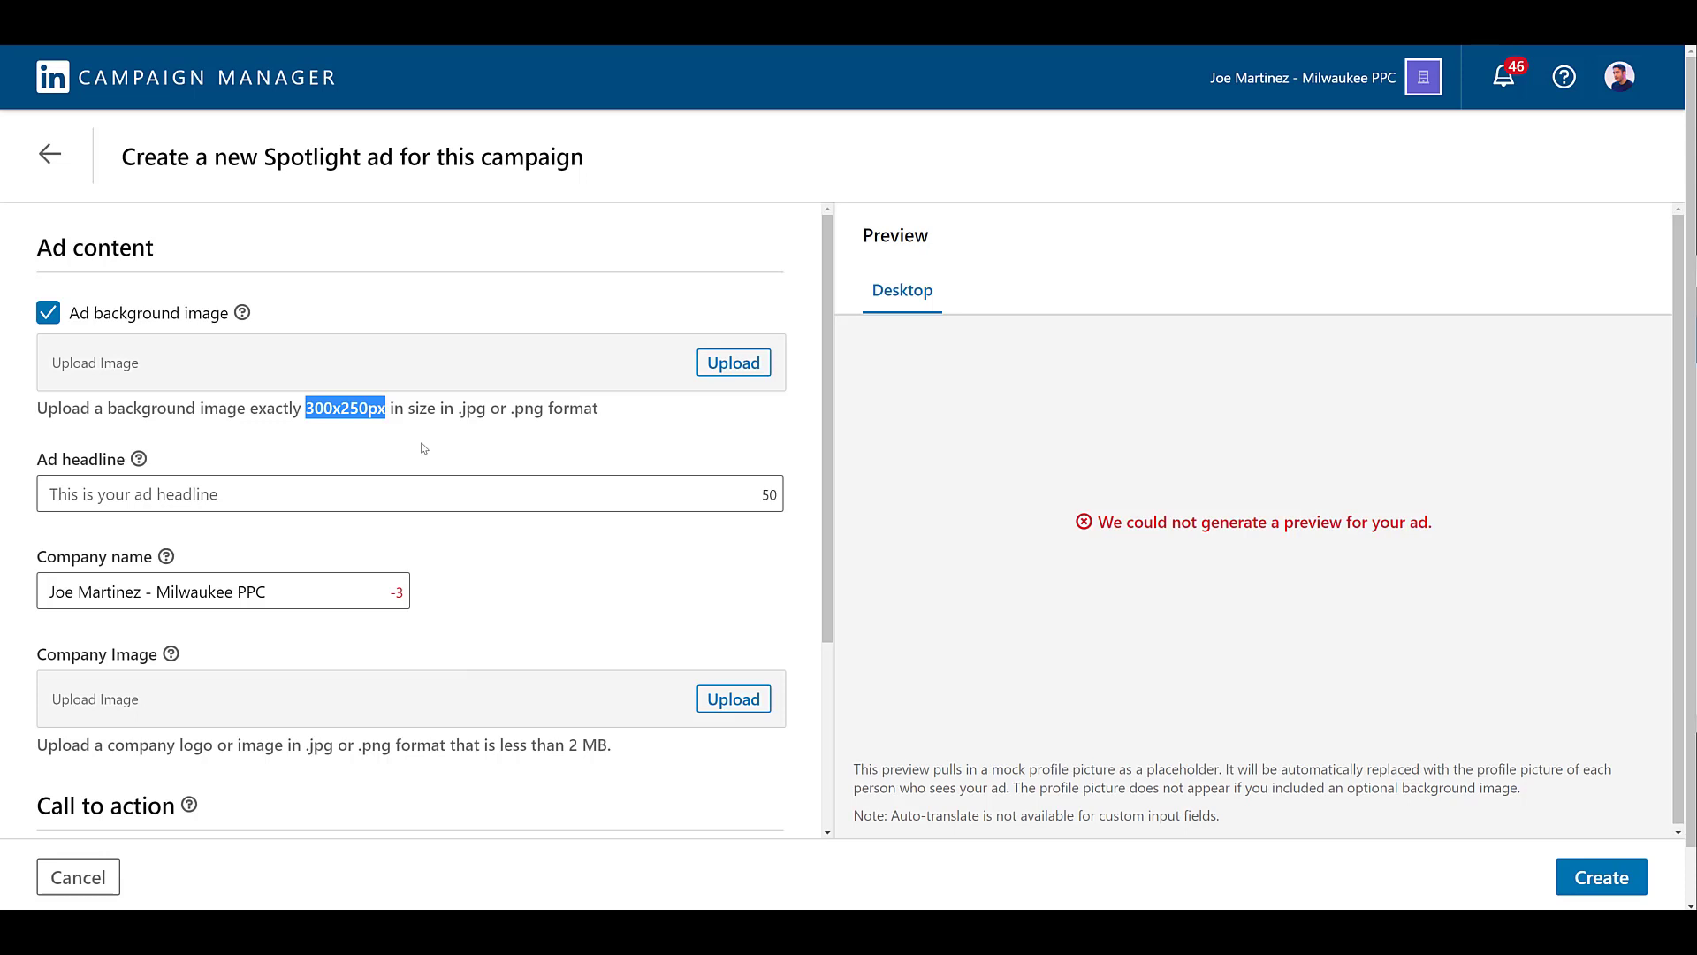
pyautogui.click(404, 495)
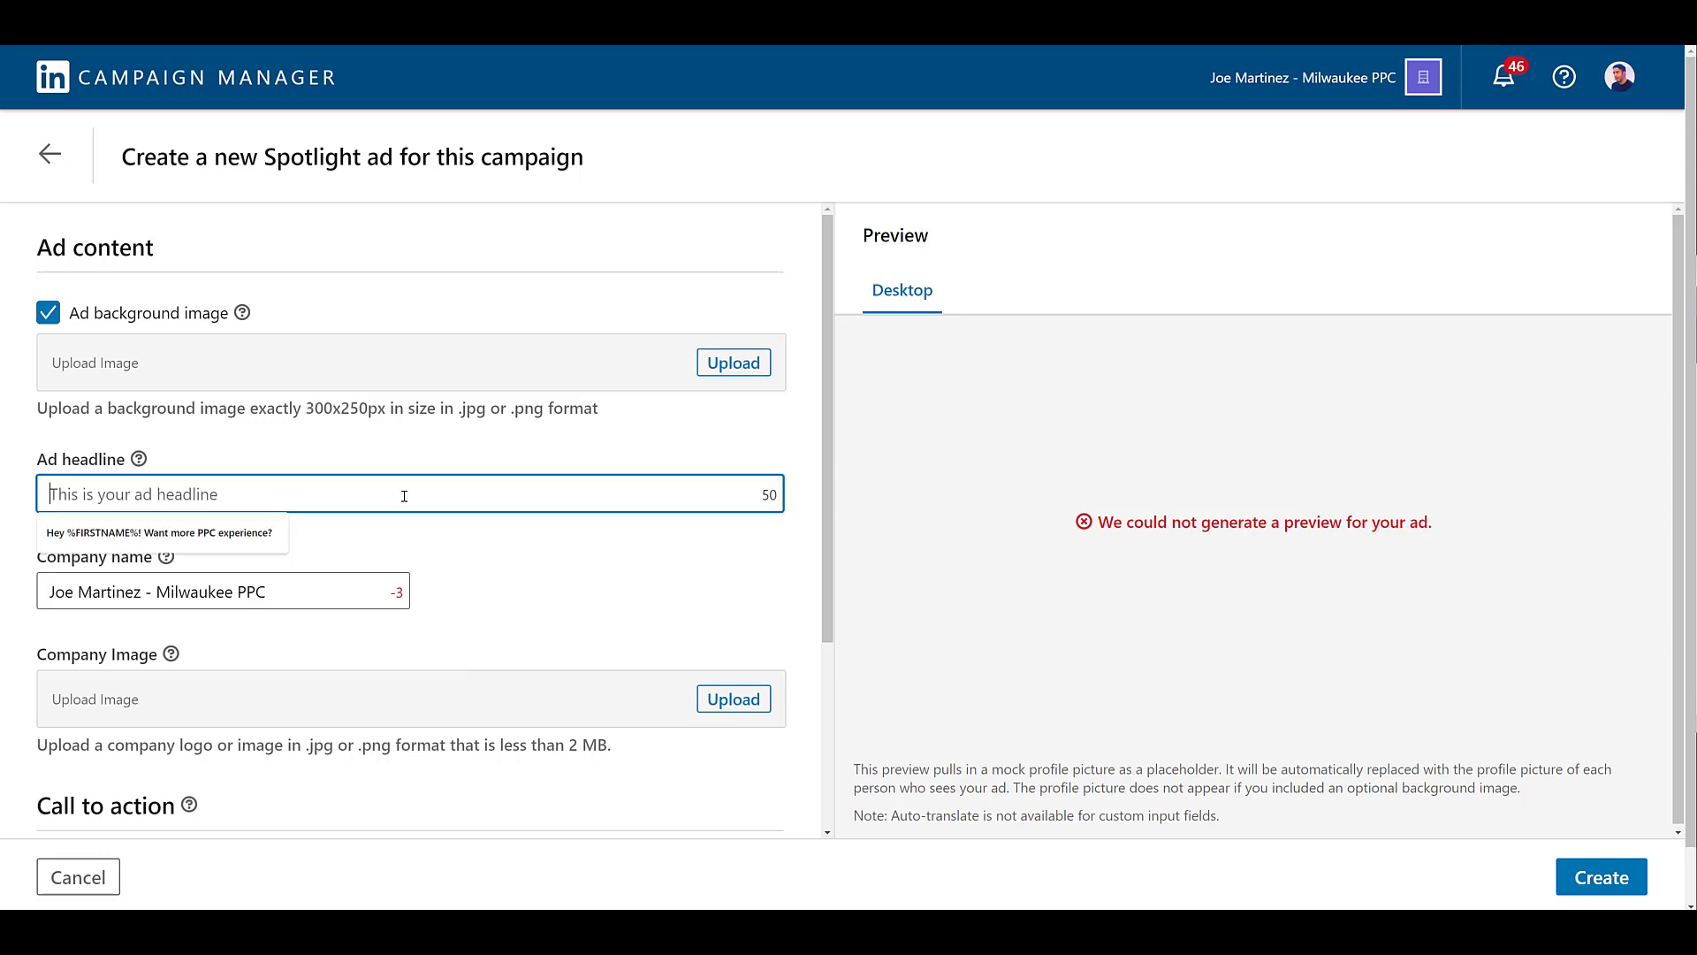
pyautogui.click(236, 533)
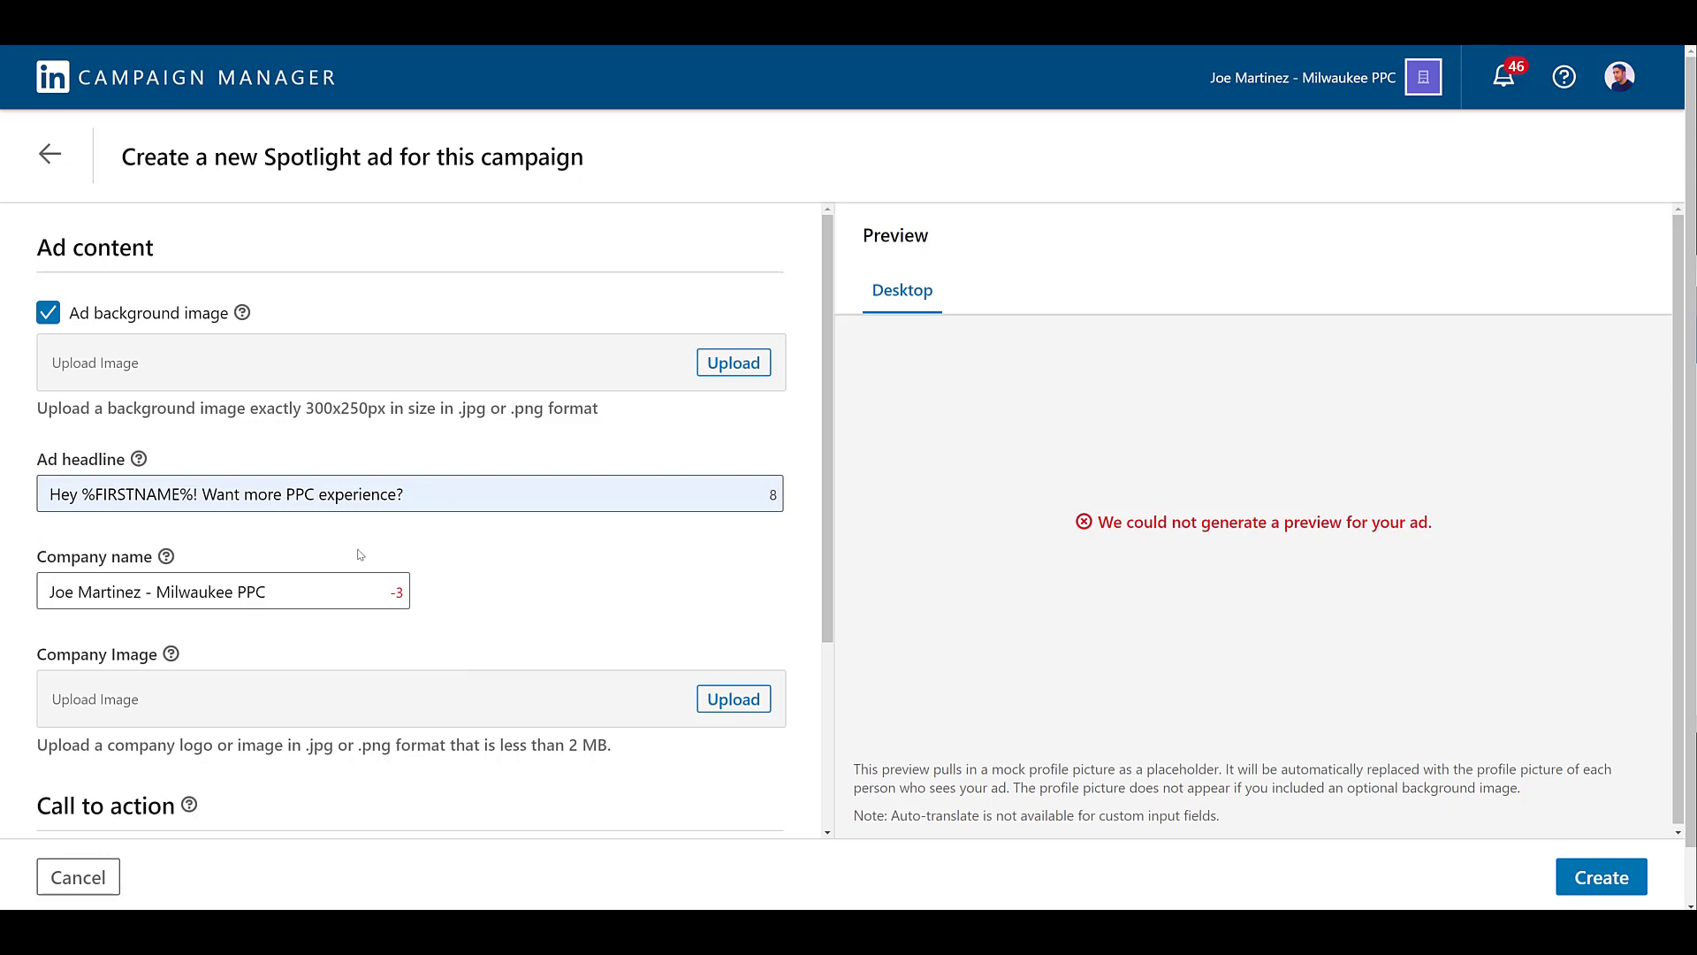
# Set the Spotlight ad's company name to "Paid Media Pros" and upload YouTube_ProfilePic.png as its company image
pyautogui.click(312, 593)
pyautogui.hotkey('ctrl', 'a')
pyautogui.write('Paid Media Pros')
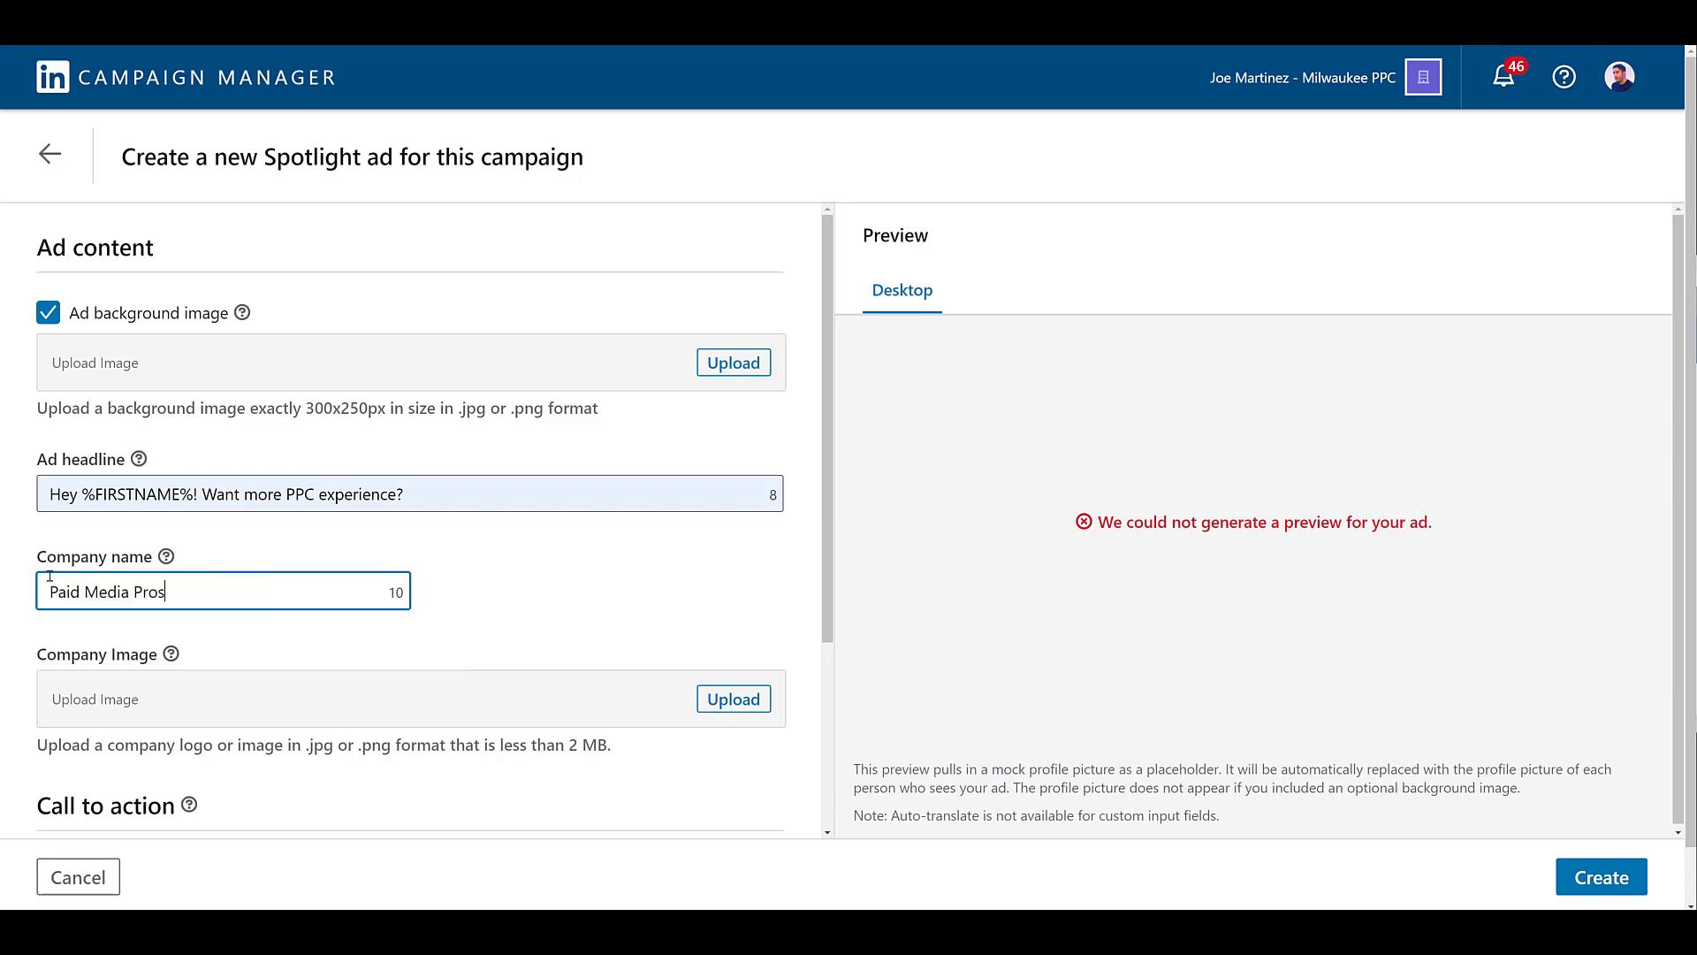
pyautogui.click(728, 699)
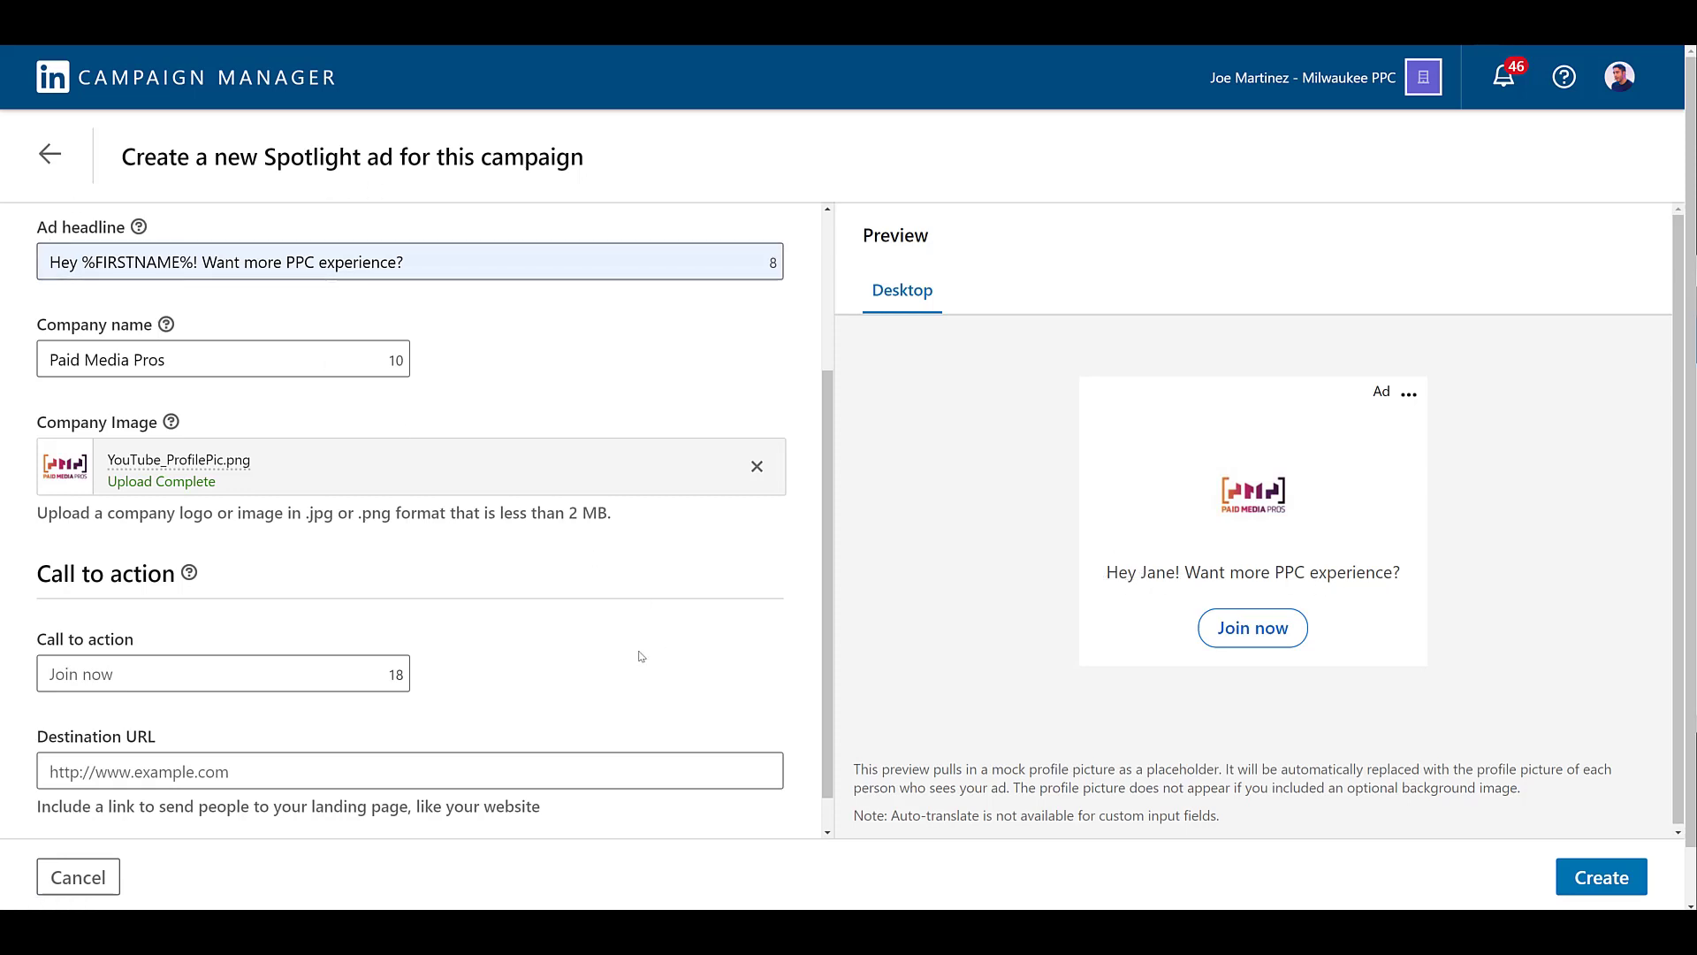
# Set the Spotlight ad's call to action to "Apply Now"
pyautogui.click(237, 674)
pyautogui.write('Apply Now')
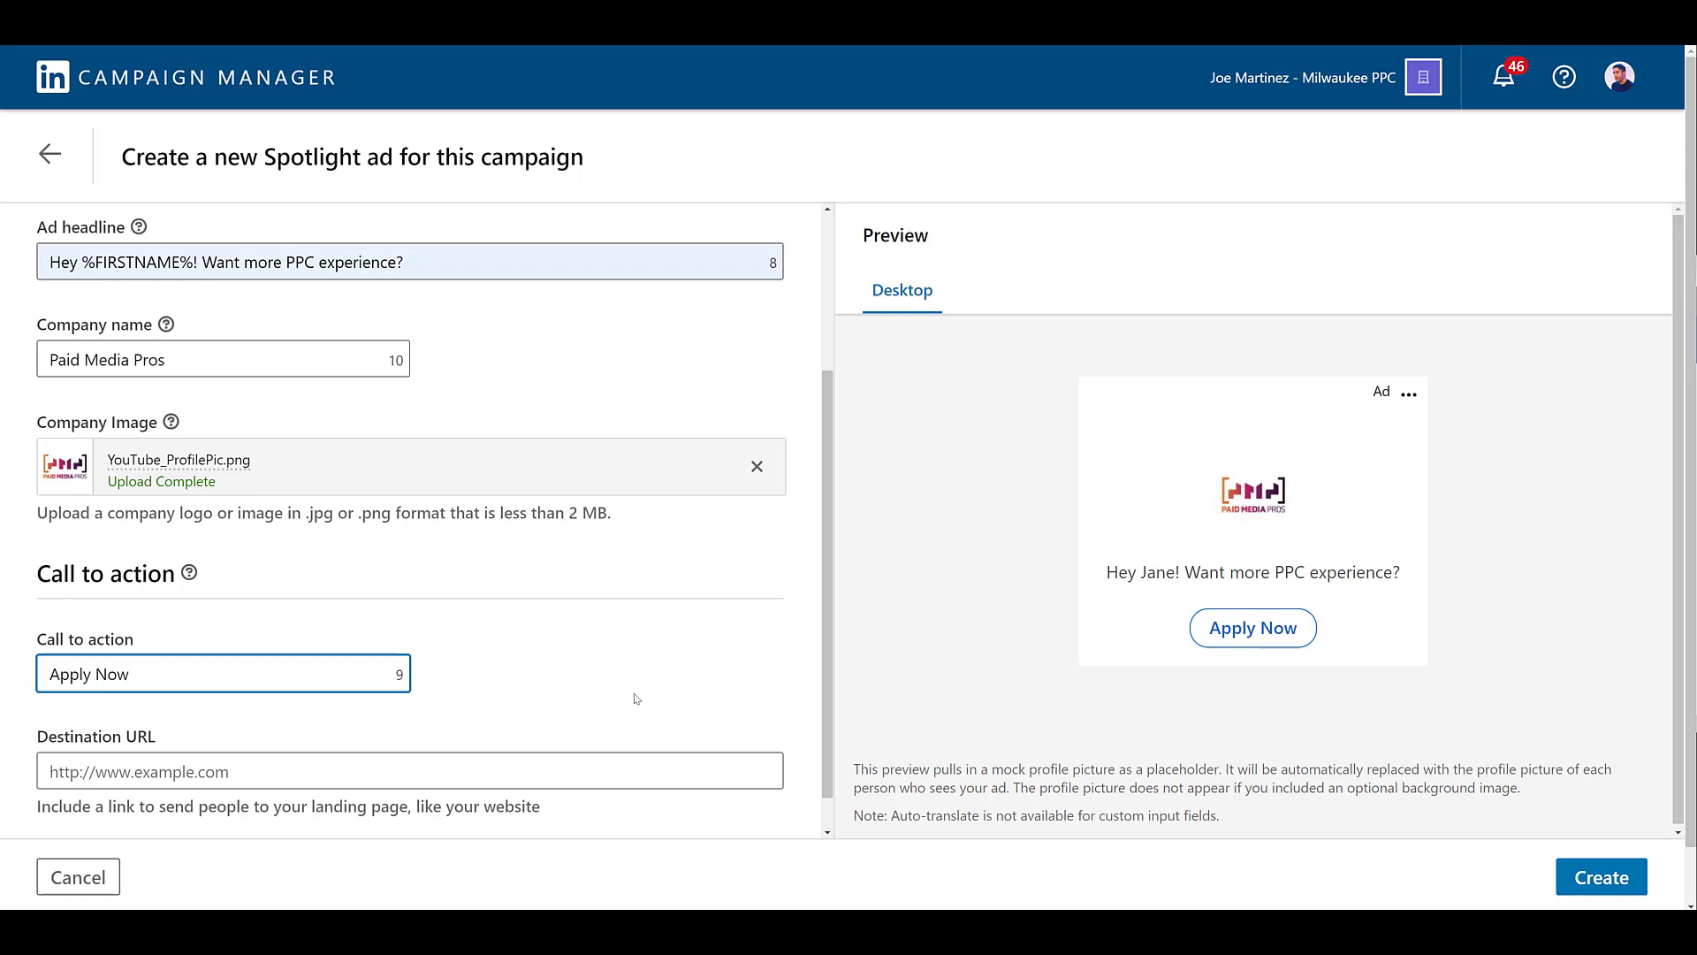
pyautogui.scroll(-1, 630, 692)
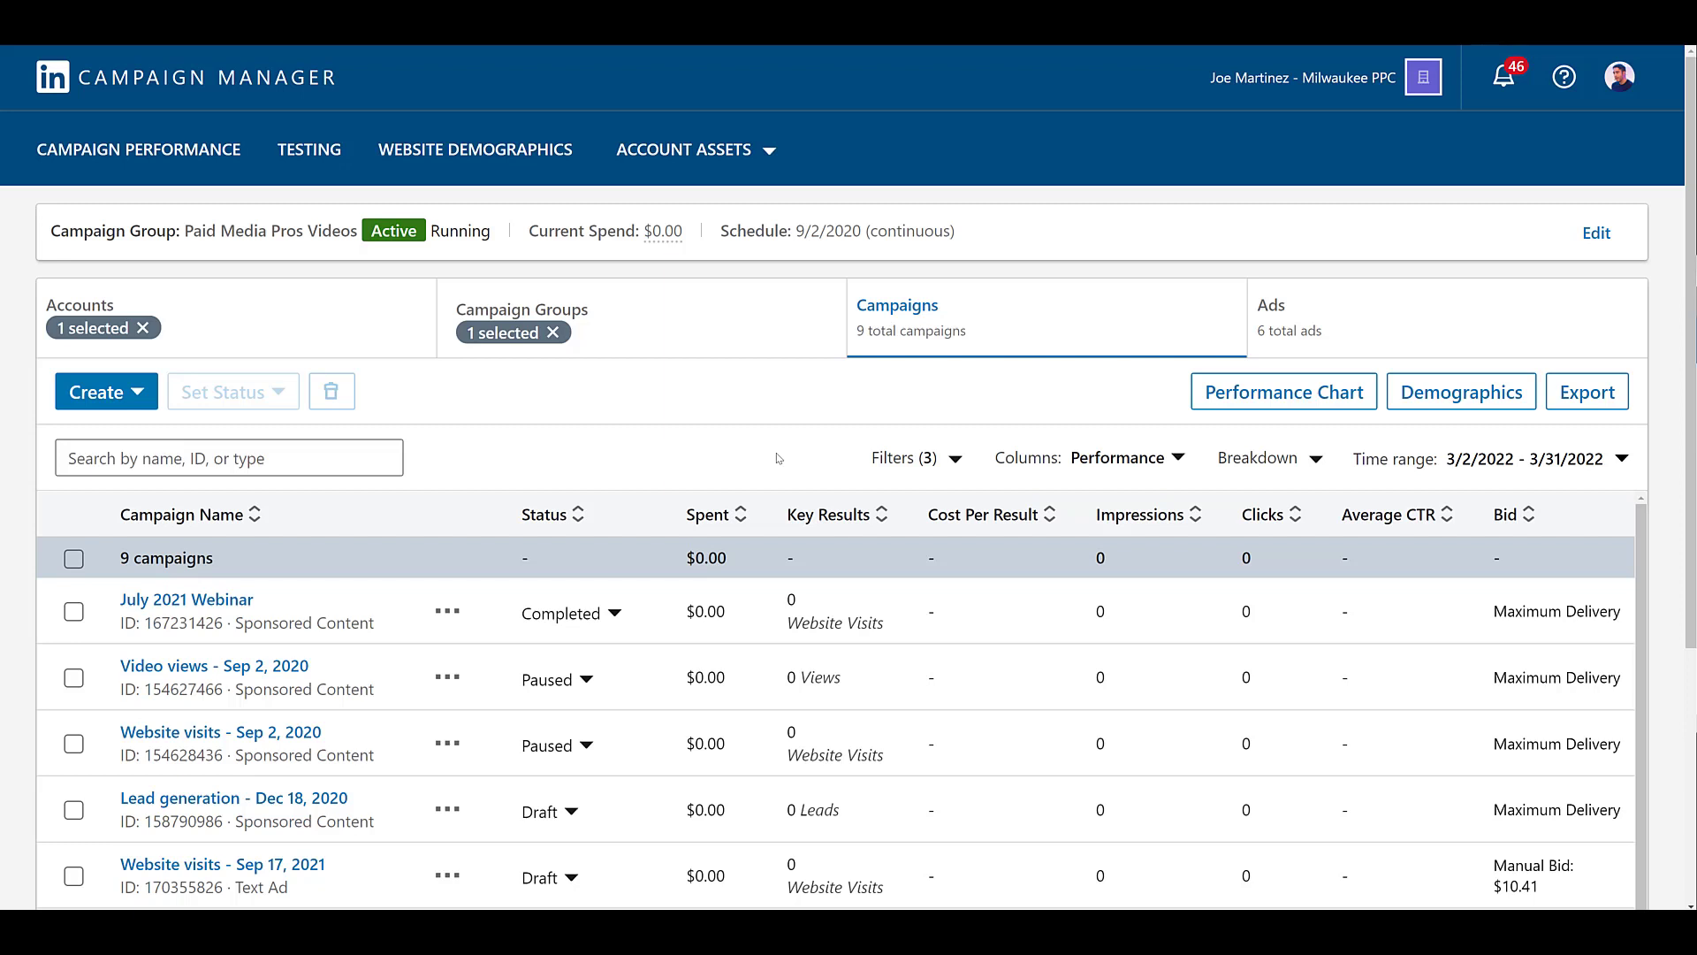
# Show the Job Applicants column set in the campaigns table and reopen the column set choices through the custom ones
pyautogui.click(1115, 468)
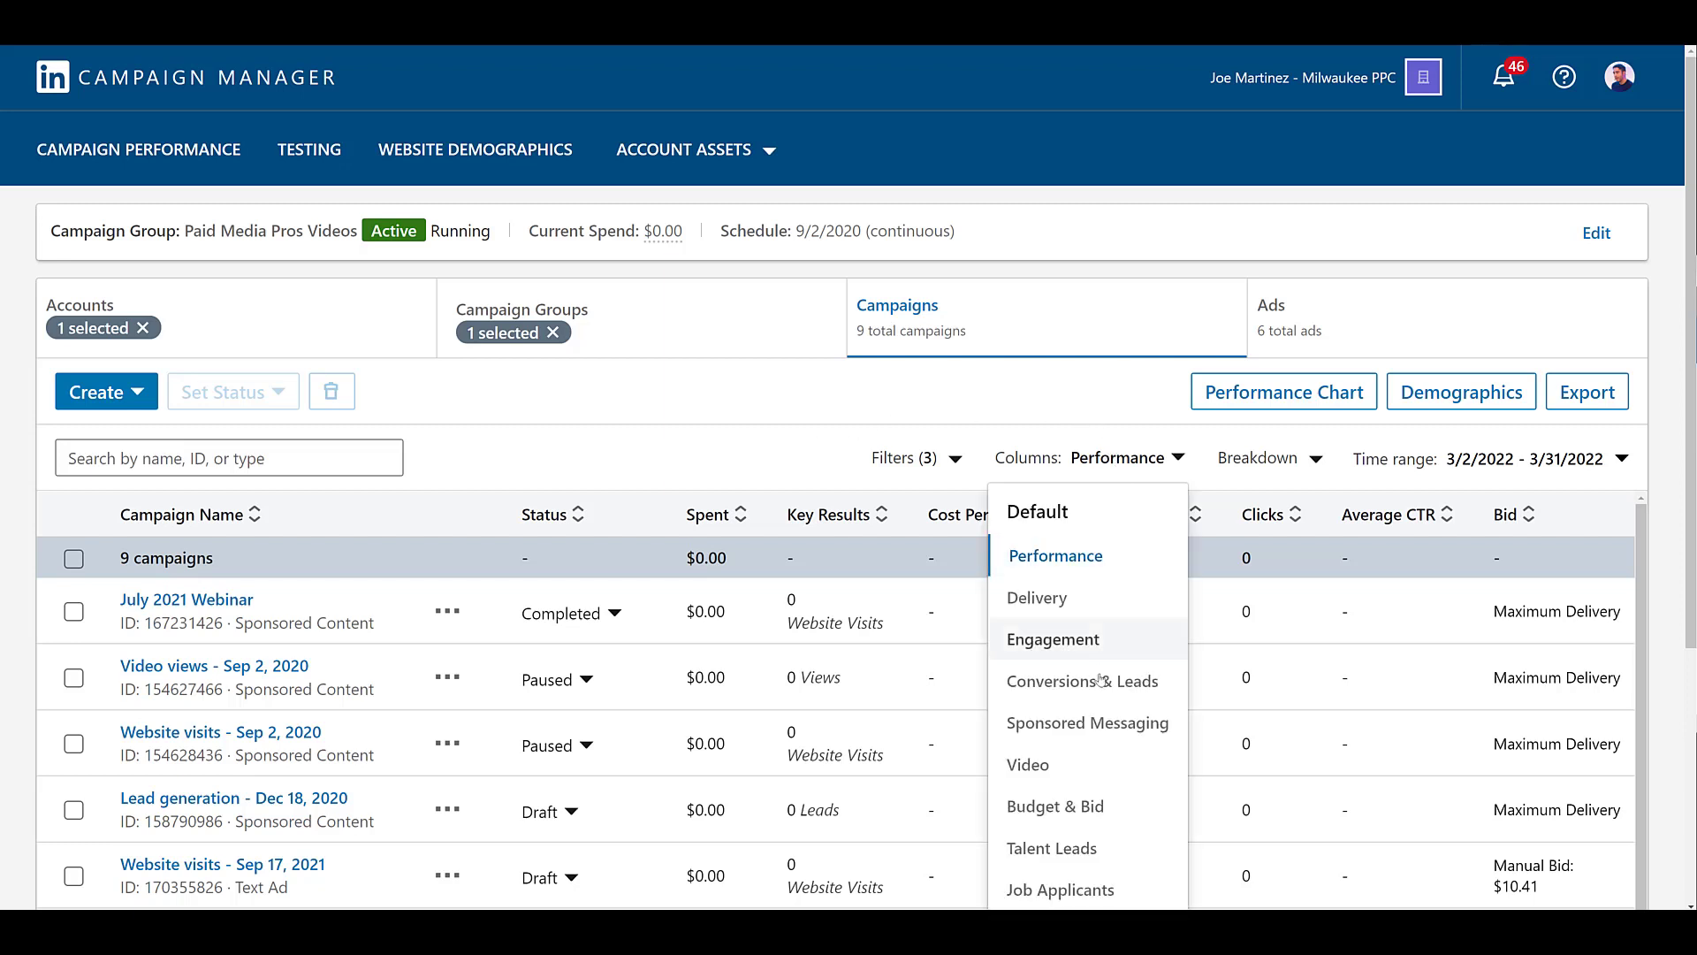
pyautogui.click(1121, 893)
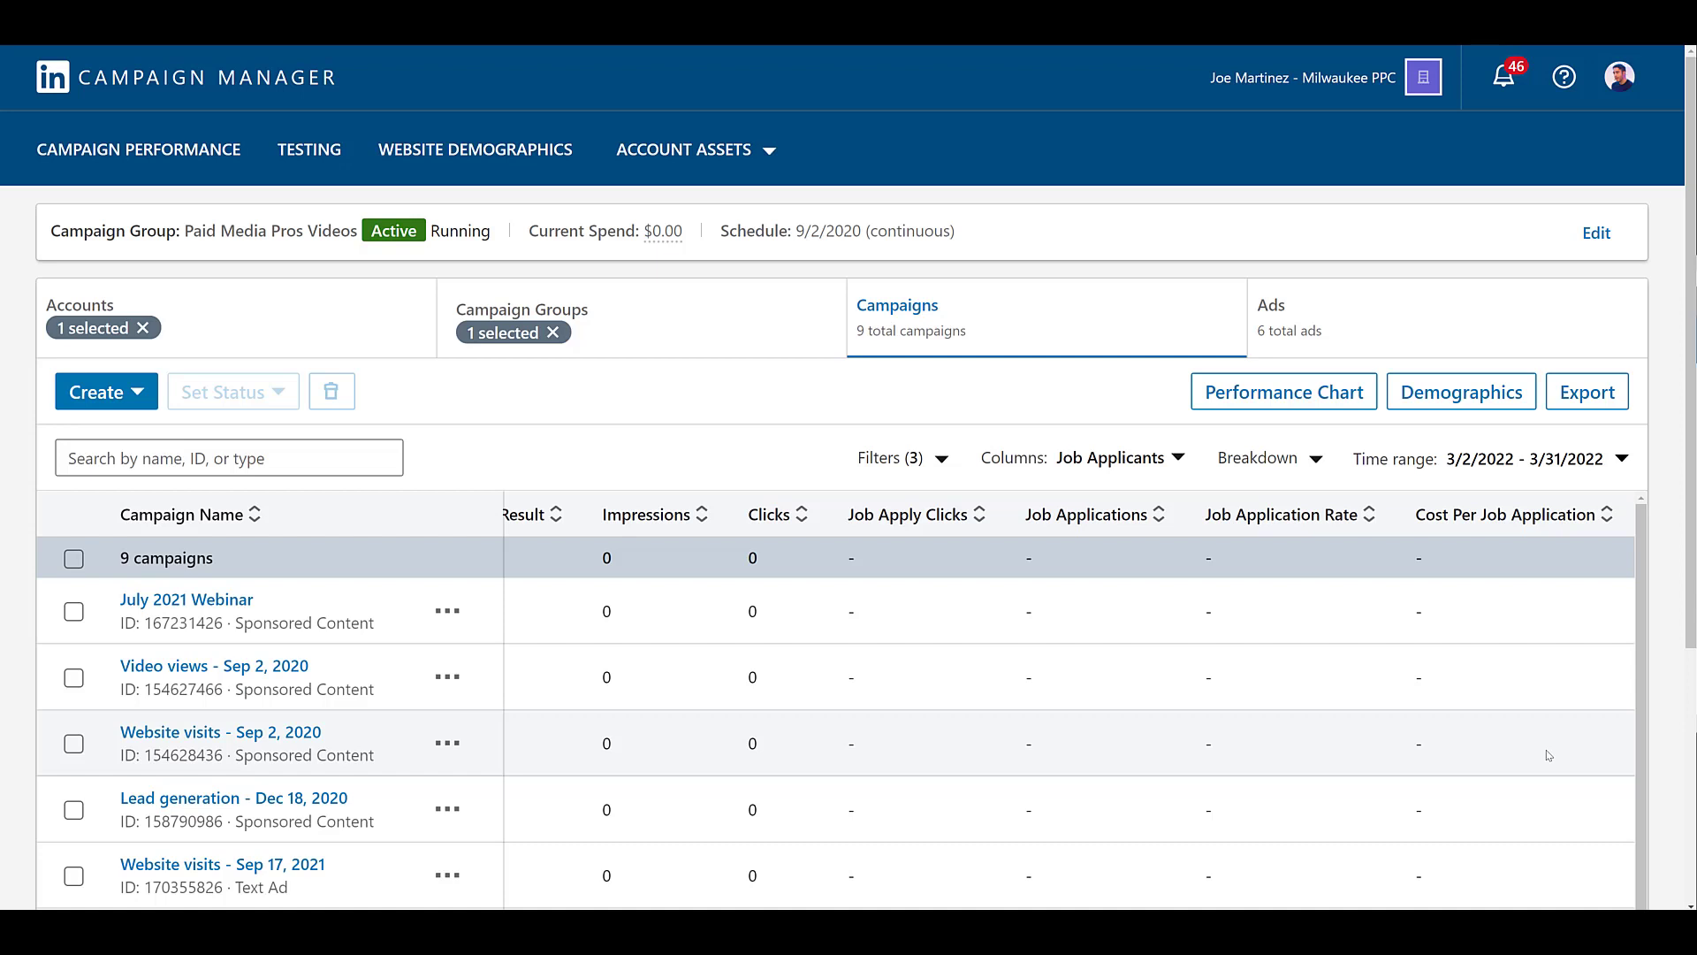
pyautogui.click(1152, 473)
pyautogui.scroll(-2, 1141, 530)
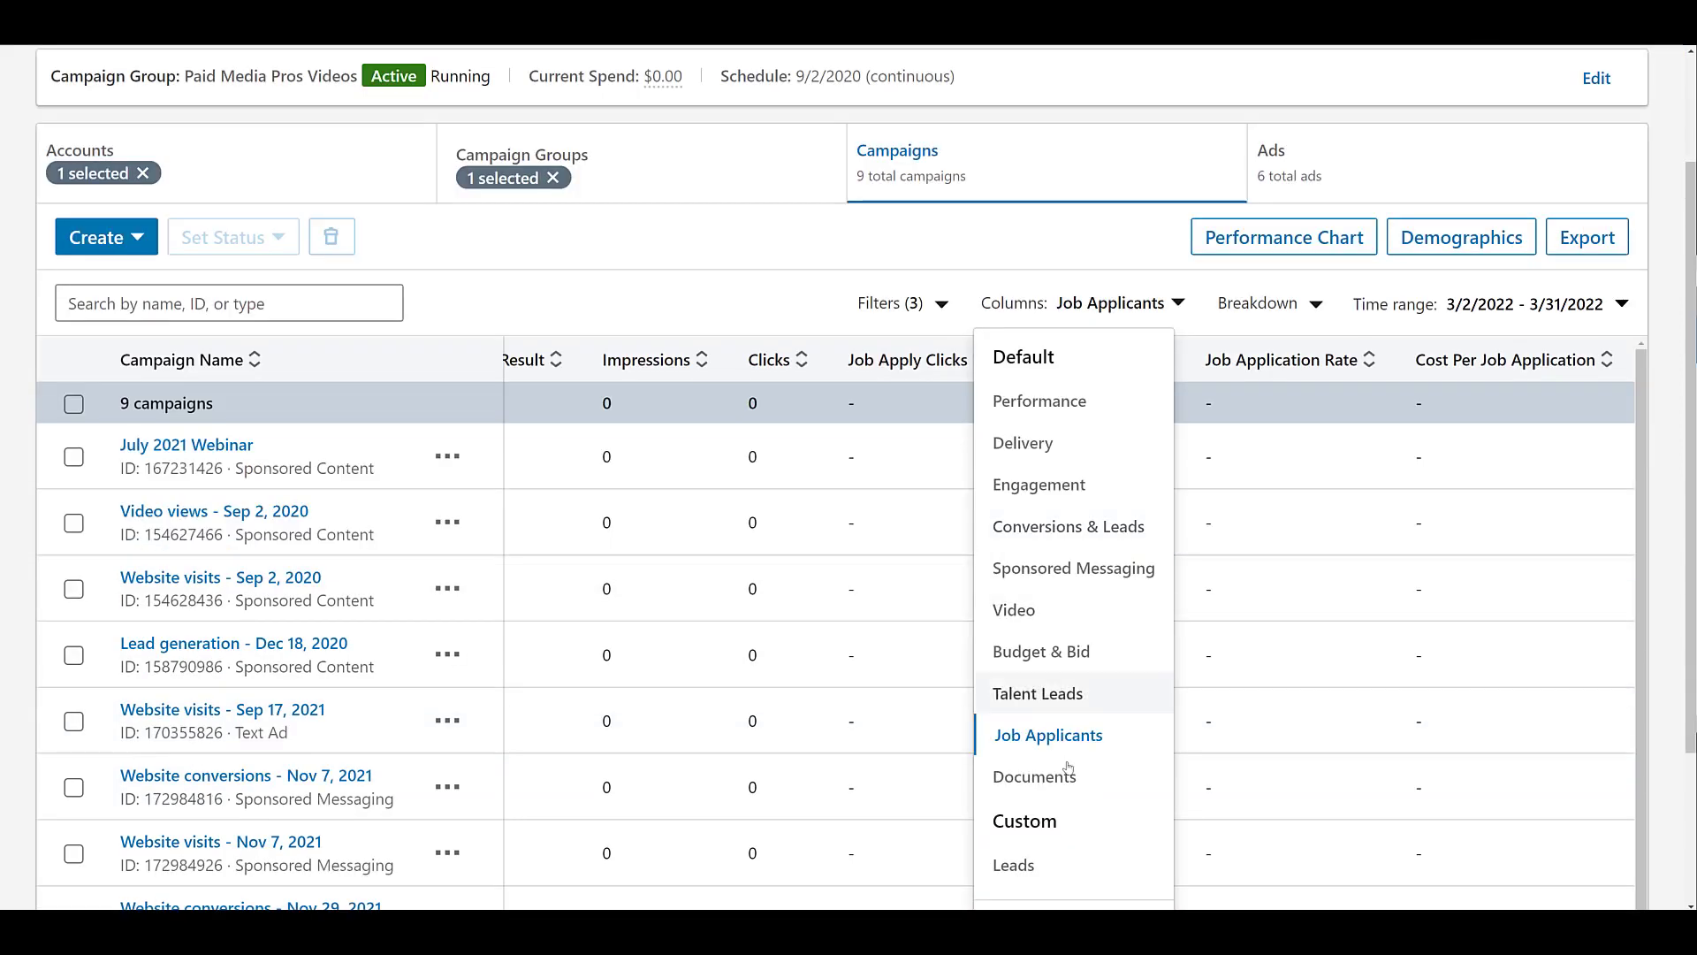